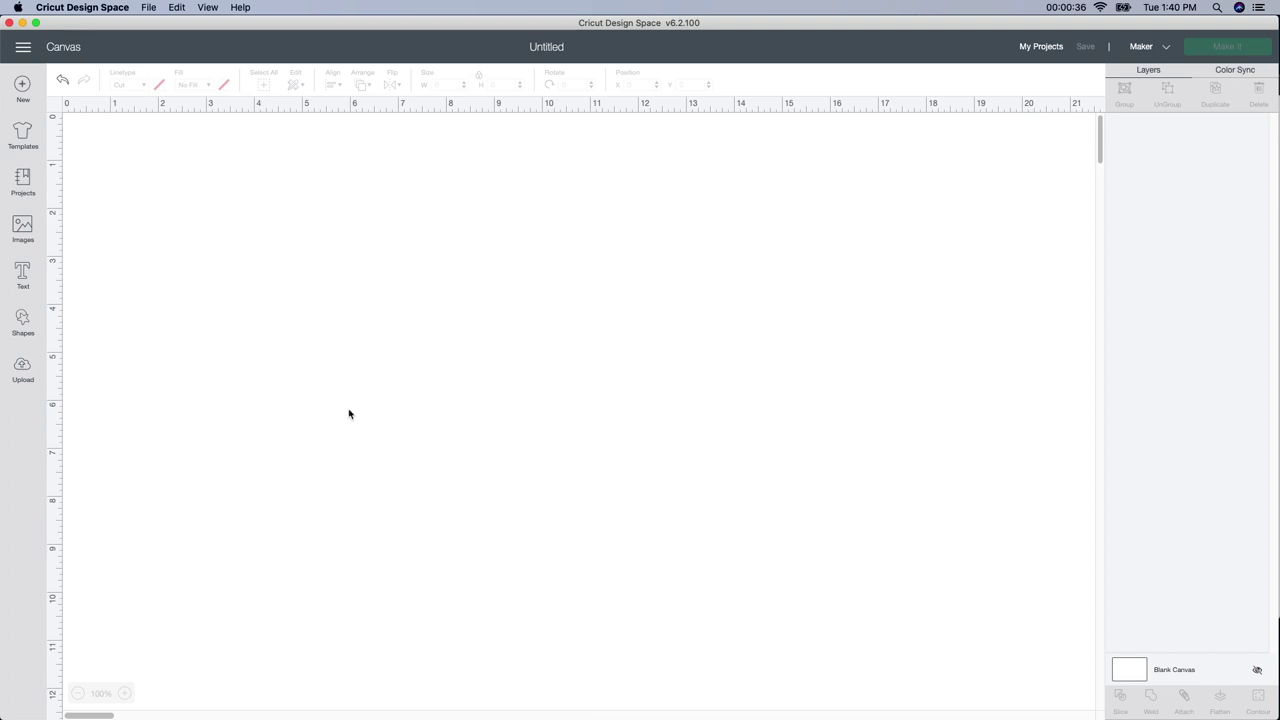
Insert a square shape and place it near the top of the canvas, at about X 3.9, Y 1.0 in
{"action": "left_click", "coordinate": [21, 318]}
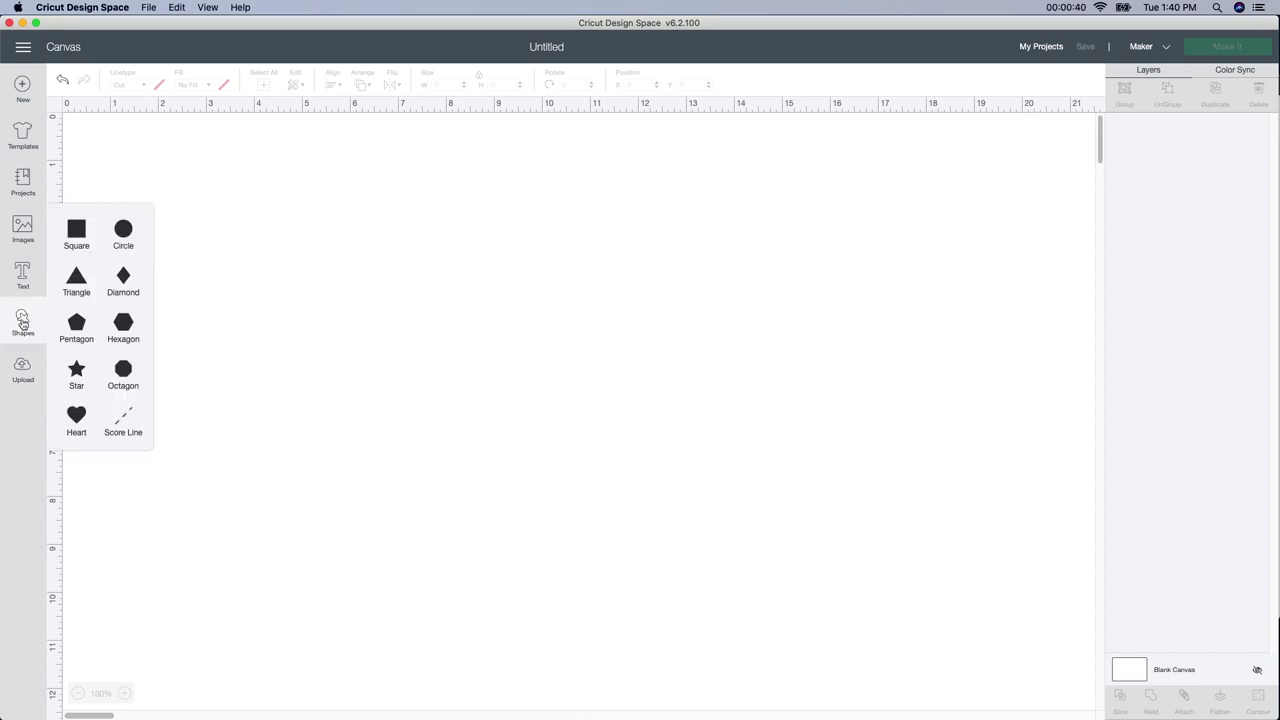
{"action": "left_click", "coordinate": [72, 231]}
{"action": "left_click_drag", "start_coordinate": [215, 262], "coordinate": [428, 238]}
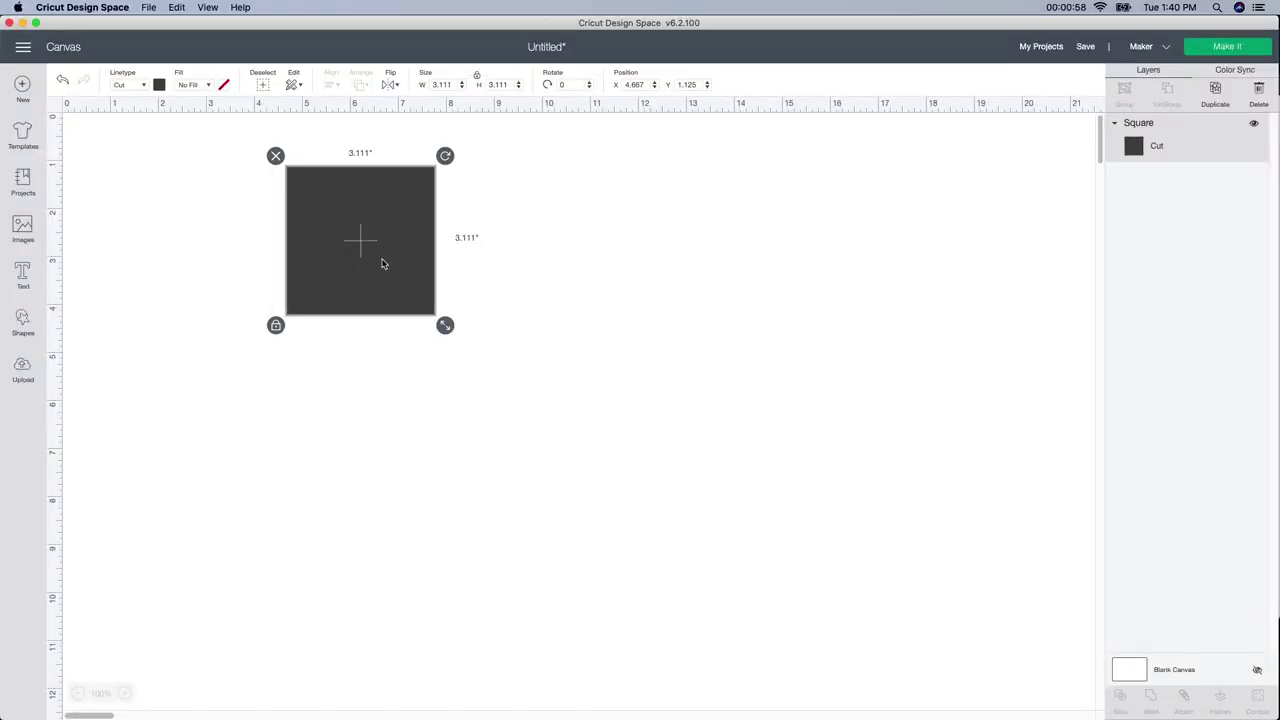
{"action": "left_click_drag", "start_coordinate": [371, 269], "coordinate": [338, 267]}
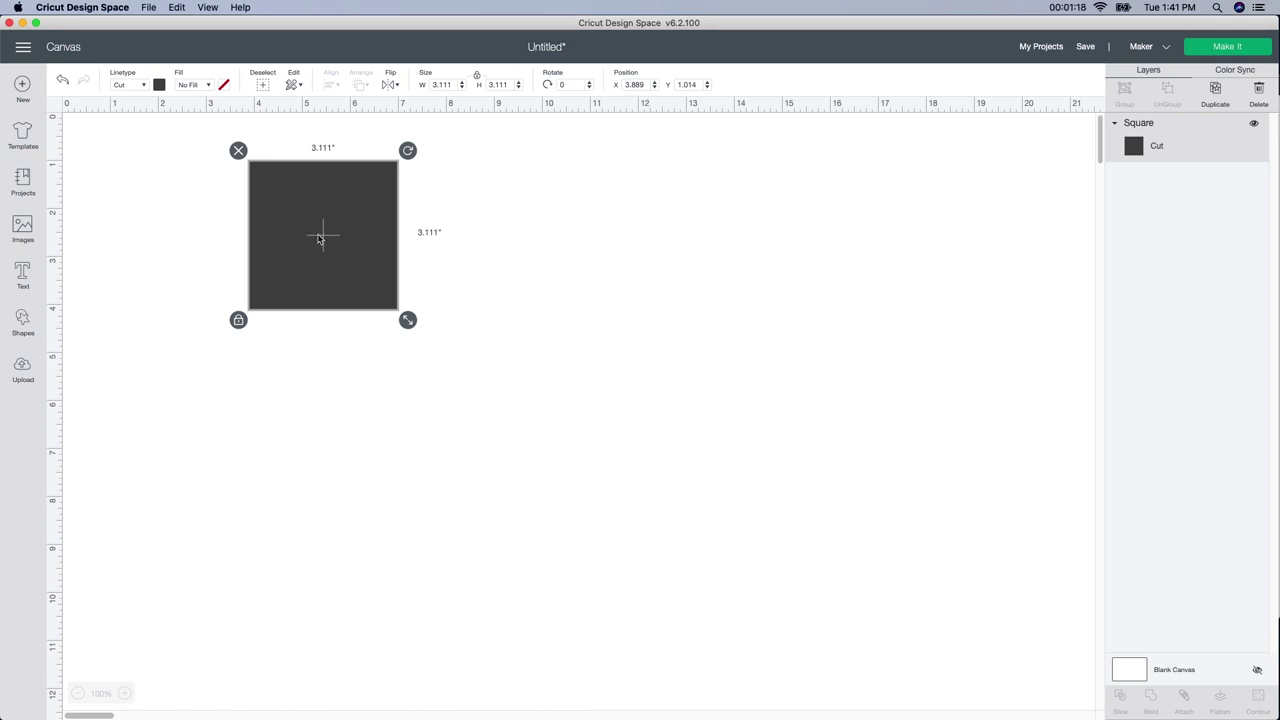
Unlock the square's proportions, resize it to 3.7 in wide by 5.3 in high, and move it to about X 5.3, Y 1.2 in
{"action": "left_click", "coordinate": [477, 75]}
{"action": "left_click", "coordinate": [444, 84]}
{"action": "type", "text": "3.7"}
{"action": "key", "text": "Tab"}
{"action": "type", "text": "5.3"}
{"action": "key", "text": "Return"}
{"action": "left_click_drag", "start_coordinate": [335, 215], "coordinate": [405, 225]}
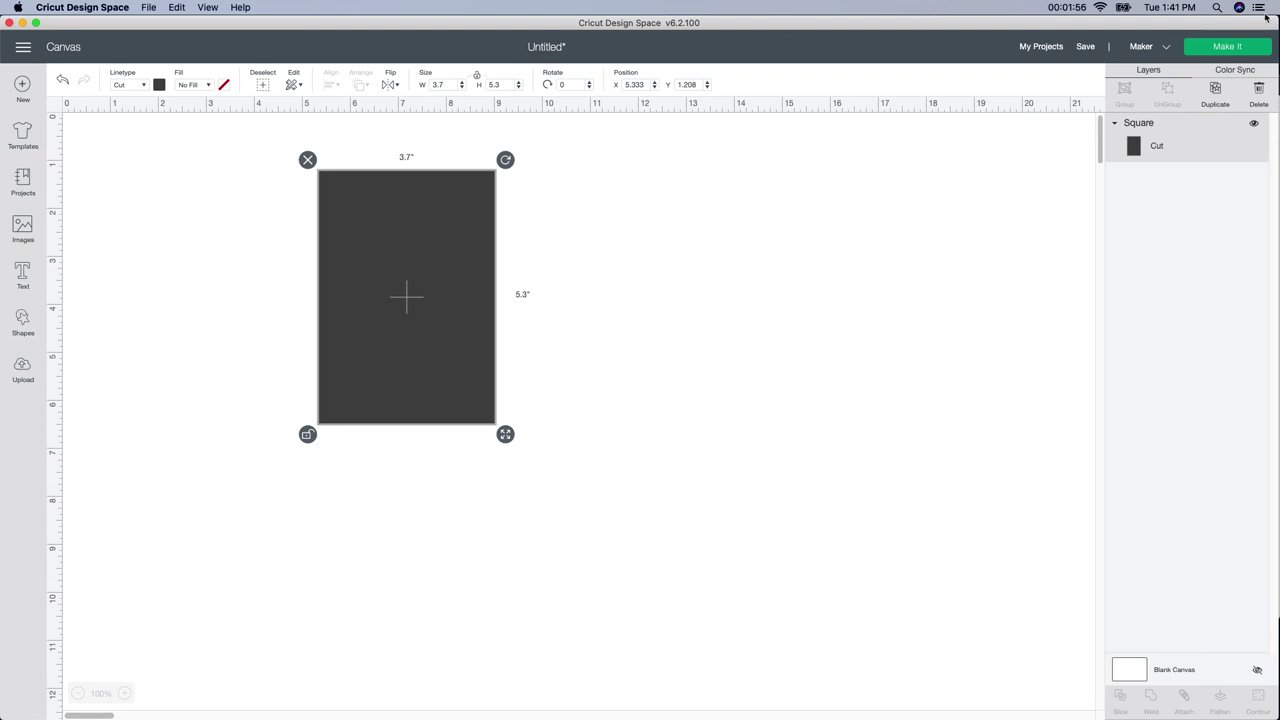
Switch to Firefox and search the web for "tic tac toe"
{"action": "left_click_drag", "start_coordinate": [1274, 17], "coordinate": [931, 79]}
{"action": "left_click", "coordinate": [1083, 89]}
{"action": "left_click_drag", "start_coordinate": [1083, 89], "coordinate": [1013, 31]}
{"action": "left_click", "coordinate": [654, 55]}
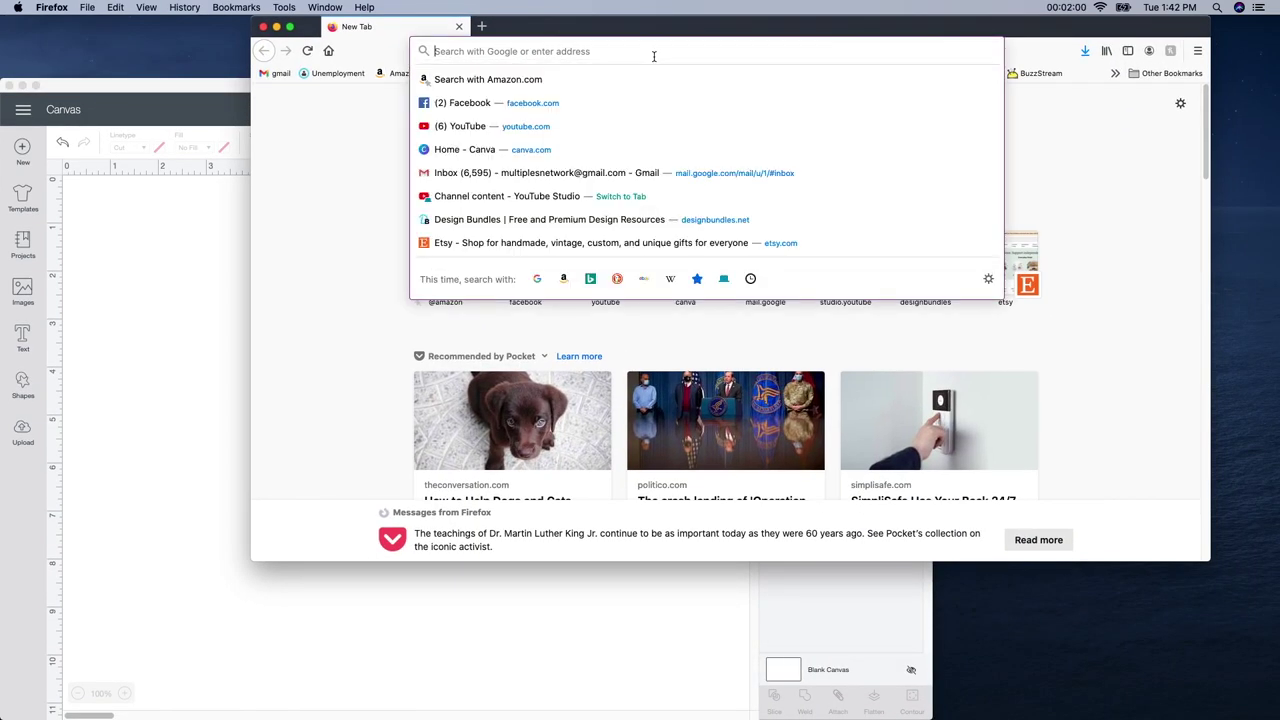
{"action": "type", "text": "tic tac "}
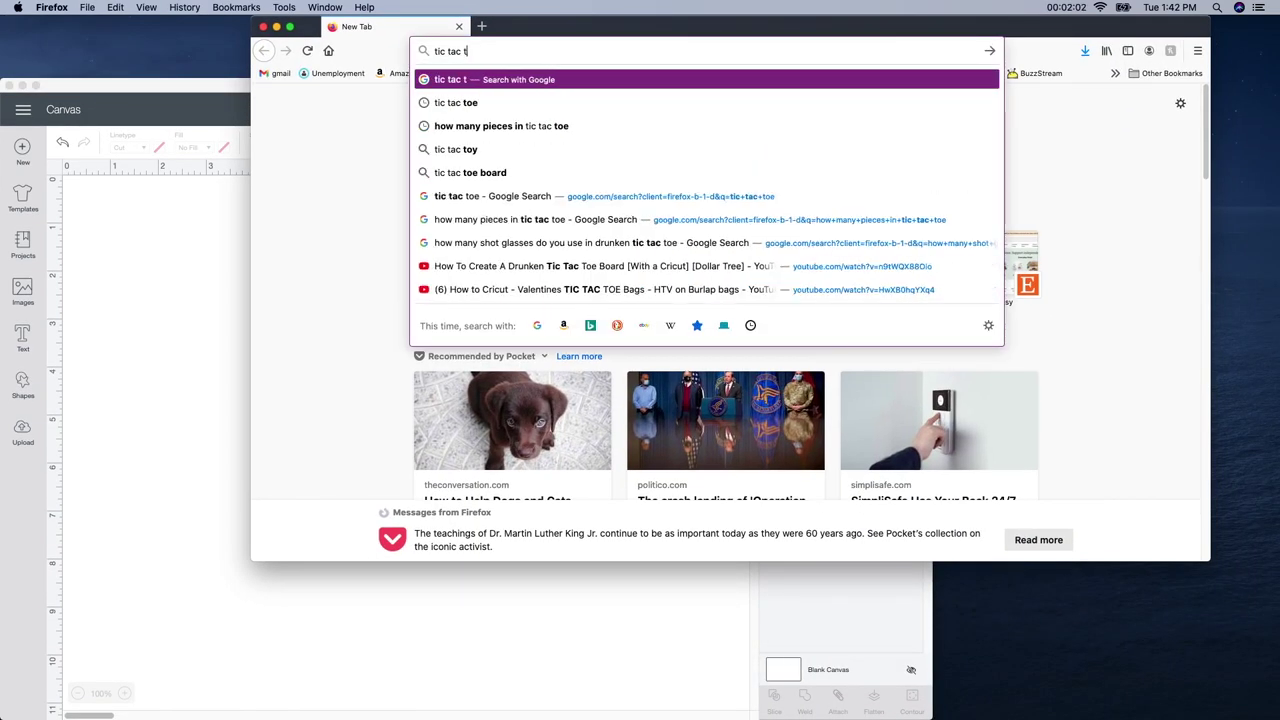
{"action": "type", "text": "toe"}
{"action": "key", "text": "Return"}
{"action": "left_click_drag", "start_coordinate": [727, 35], "coordinate": [668, 35]}
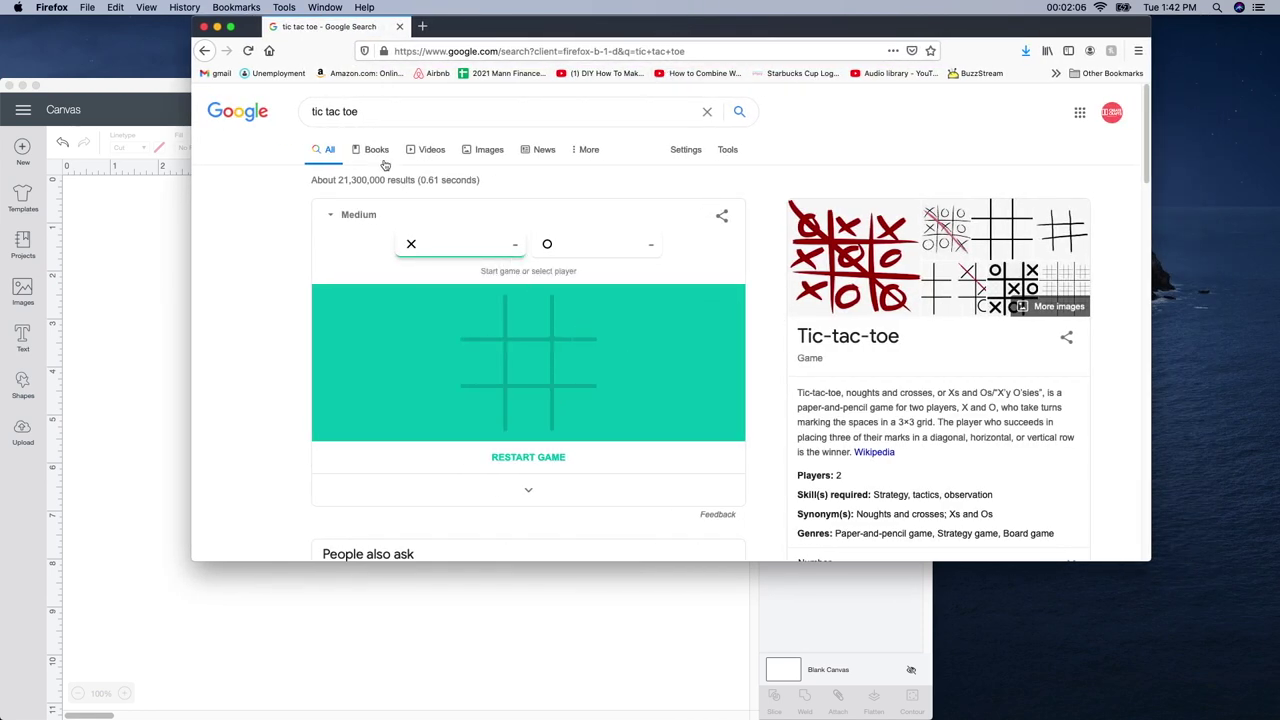
Show image results and refine the search to "tic tac toe svg"
{"action": "left_click", "coordinate": [476, 151]}
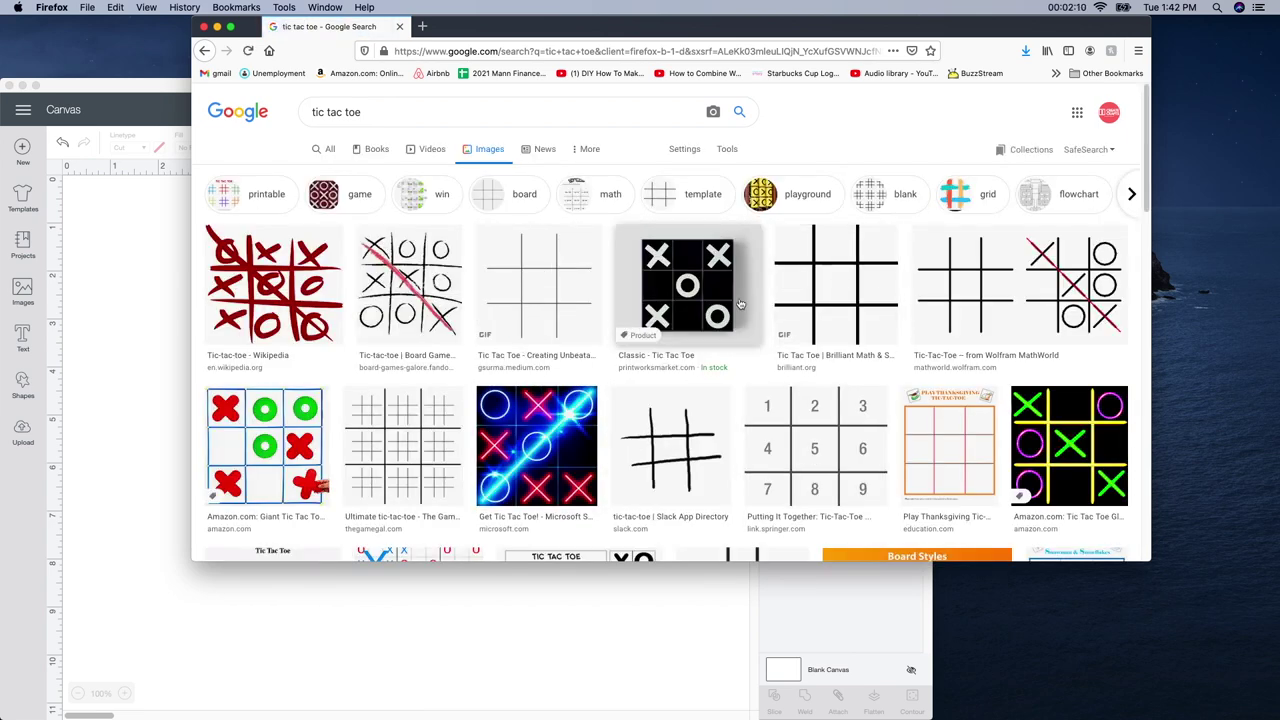
{"action": "left_click", "coordinate": [487, 116]}
{"action": "type", "text": "svg"}
{"action": "key", "text": "Return"}
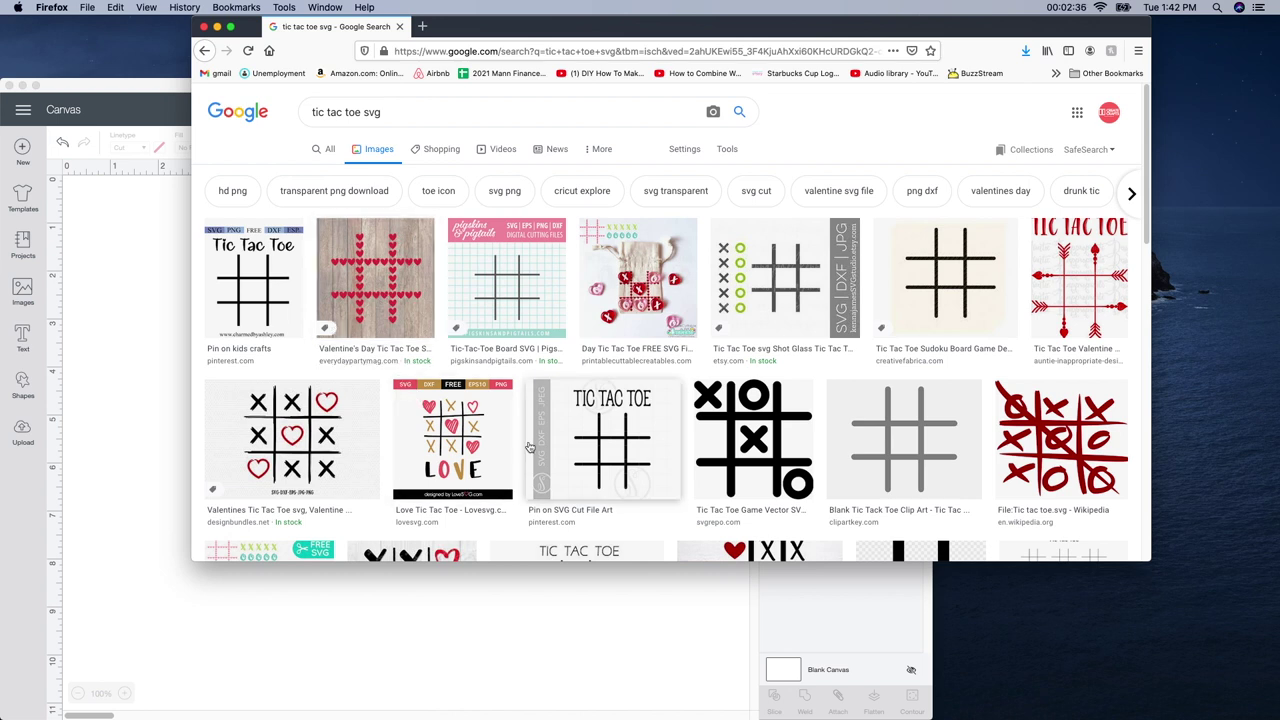
Save the blank gray tic tac toe grid image from clipartkey.com to the Desktop as "tic tac toe 3"
{"action": "right_click", "coordinate": [902, 431]}
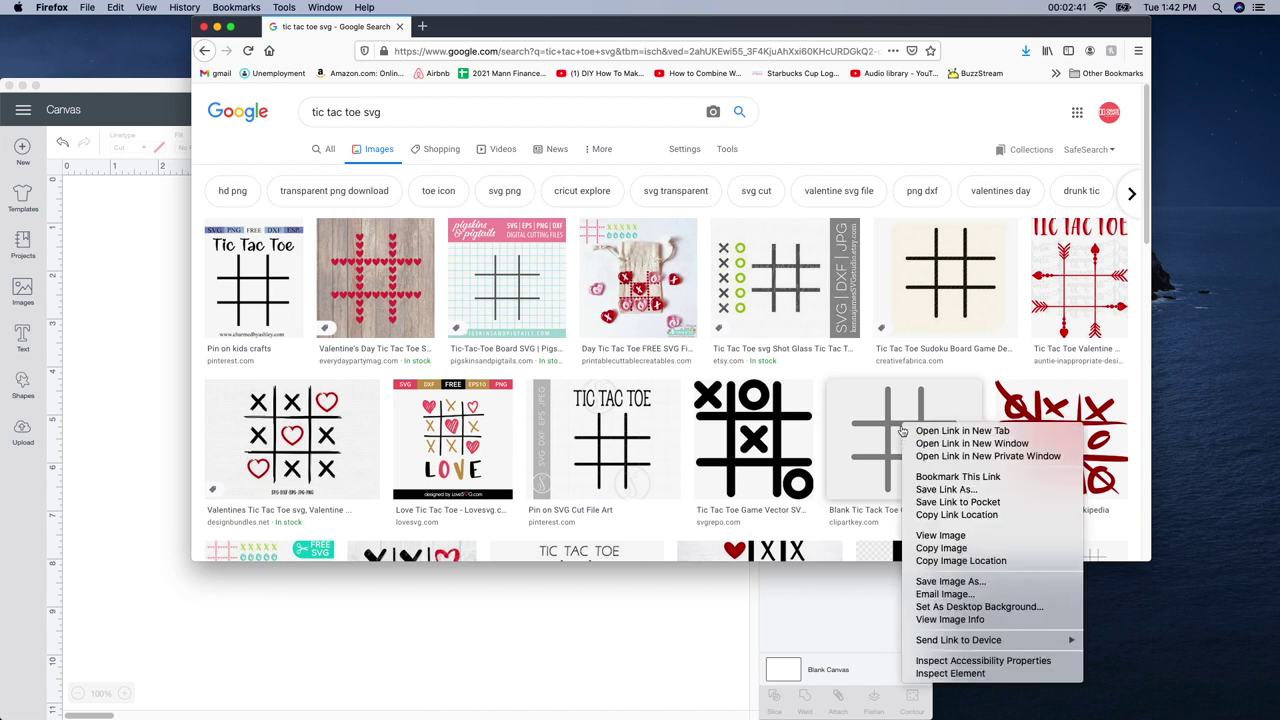
{"action": "left_click", "coordinate": [942, 581]}
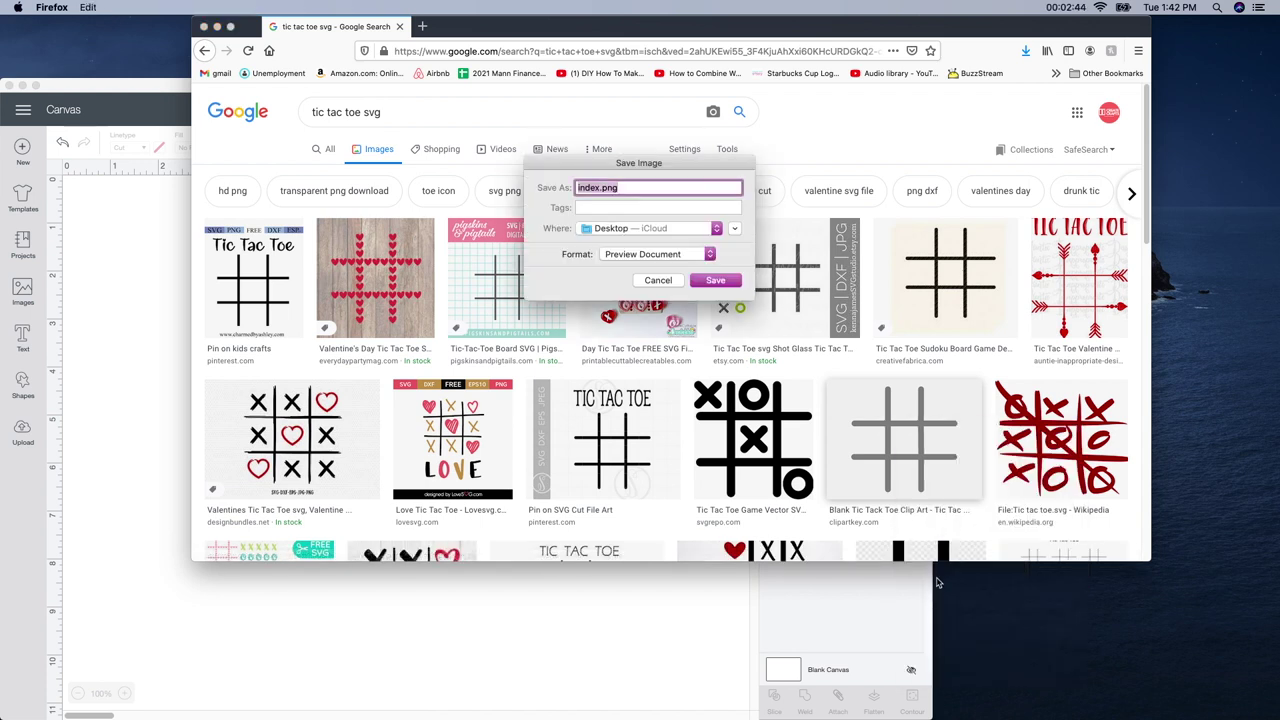
{"action": "type", "text": "tic tac toe 3"}
{"action": "key", "text": "Return"}
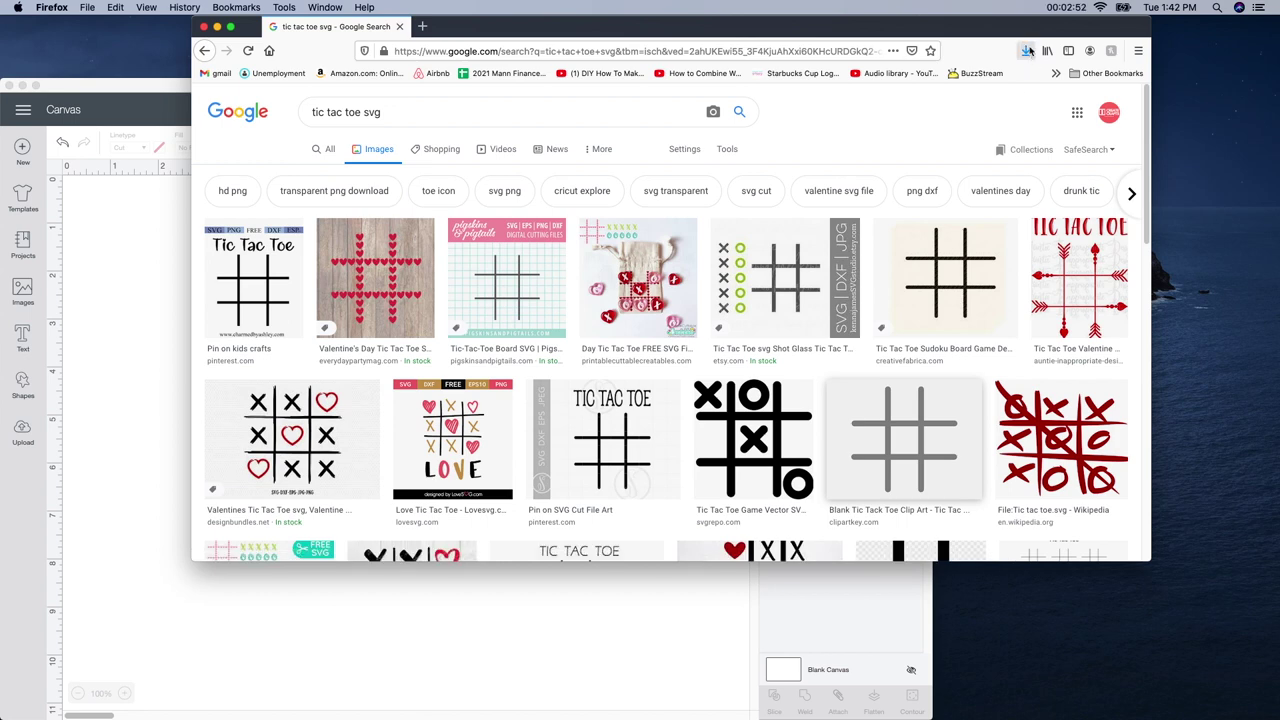
Load the downloaded tic tac toe 3.png into Cricut Design Space's image upload and close the browser window
{"action": "left_click_drag", "start_coordinate": [963, 30], "coordinate": [1083, 288]}
{"action": "left_click", "coordinate": [614, 223]}
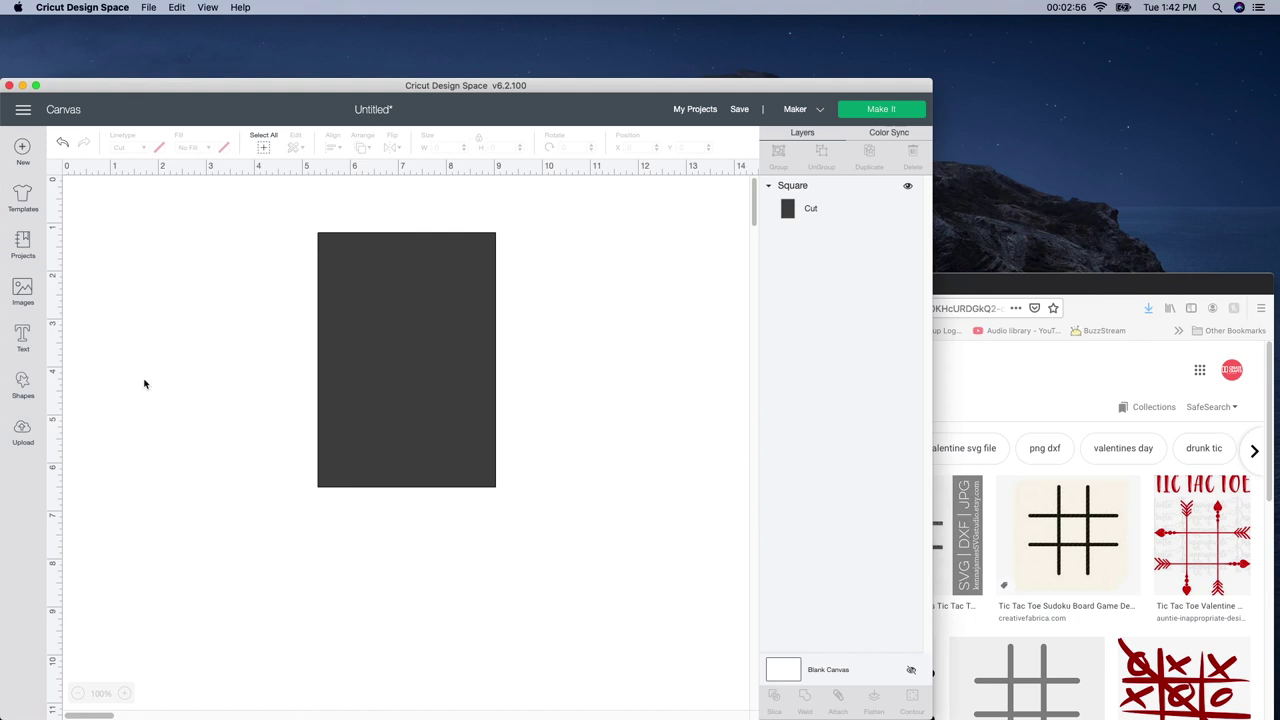
{"action": "left_click", "coordinate": [22, 430]}
{"action": "left_click", "coordinate": [253, 364]}
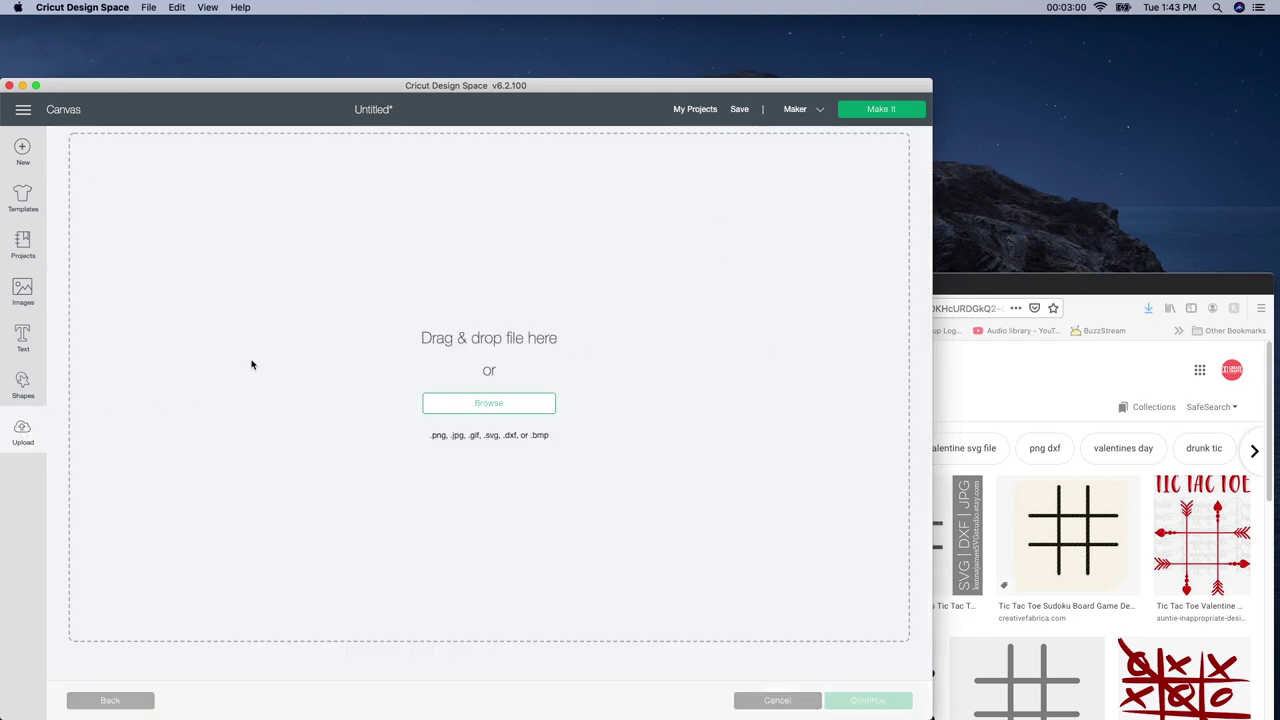
{"action": "left_click", "coordinate": [1137, 298]}
{"action": "left_click", "coordinate": [1147, 309]}
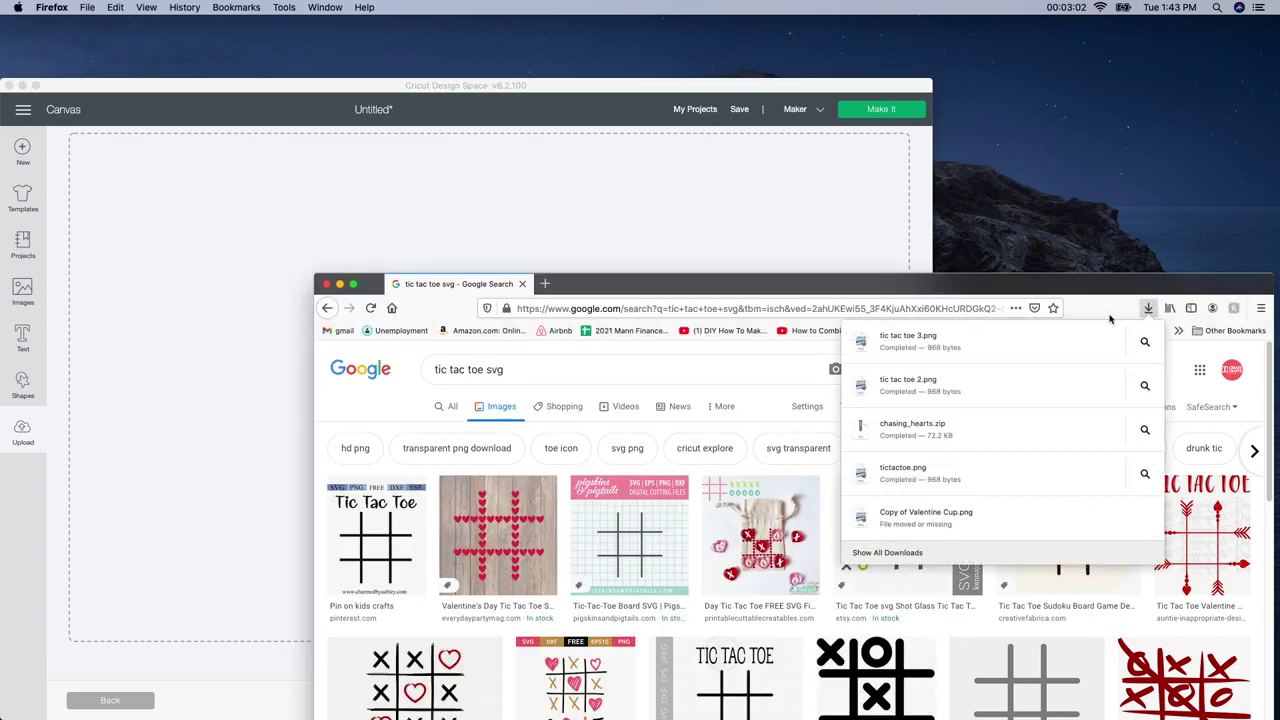
{"action": "left_click_drag", "start_coordinate": [1028, 343], "coordinate": [541, 228]}
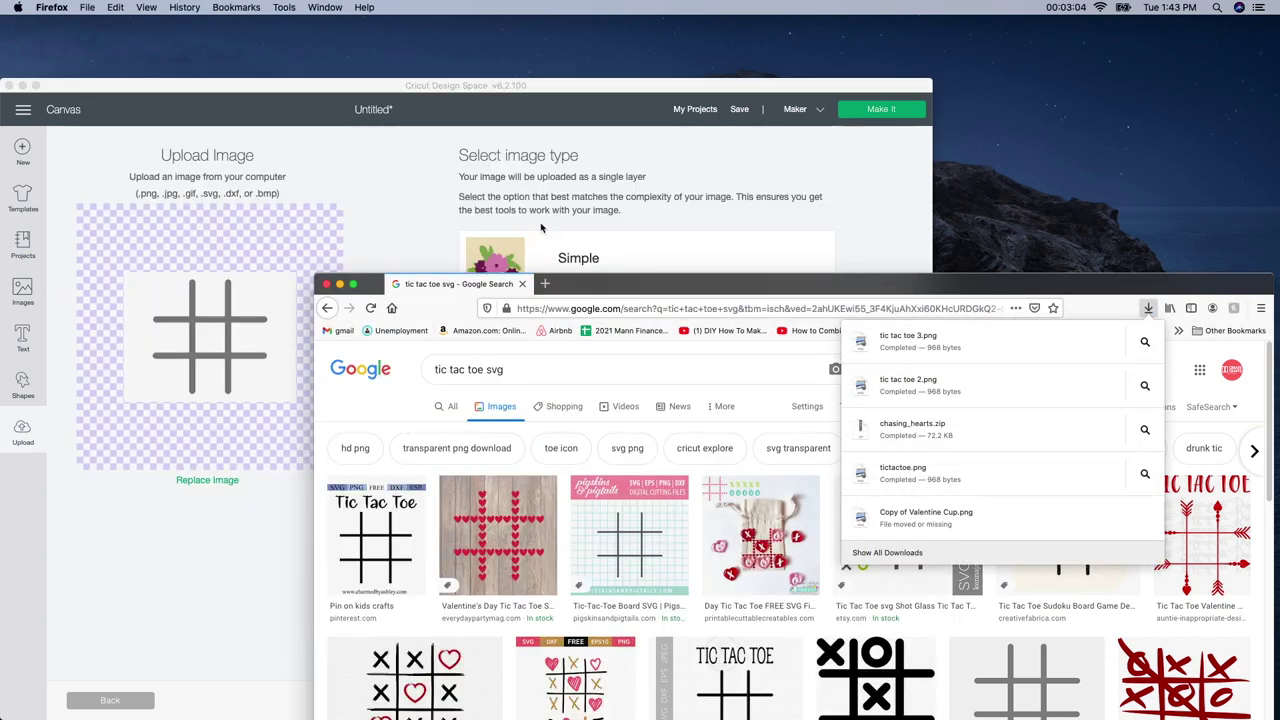
{"action": "left_click", "coordinate": [326, 284]}
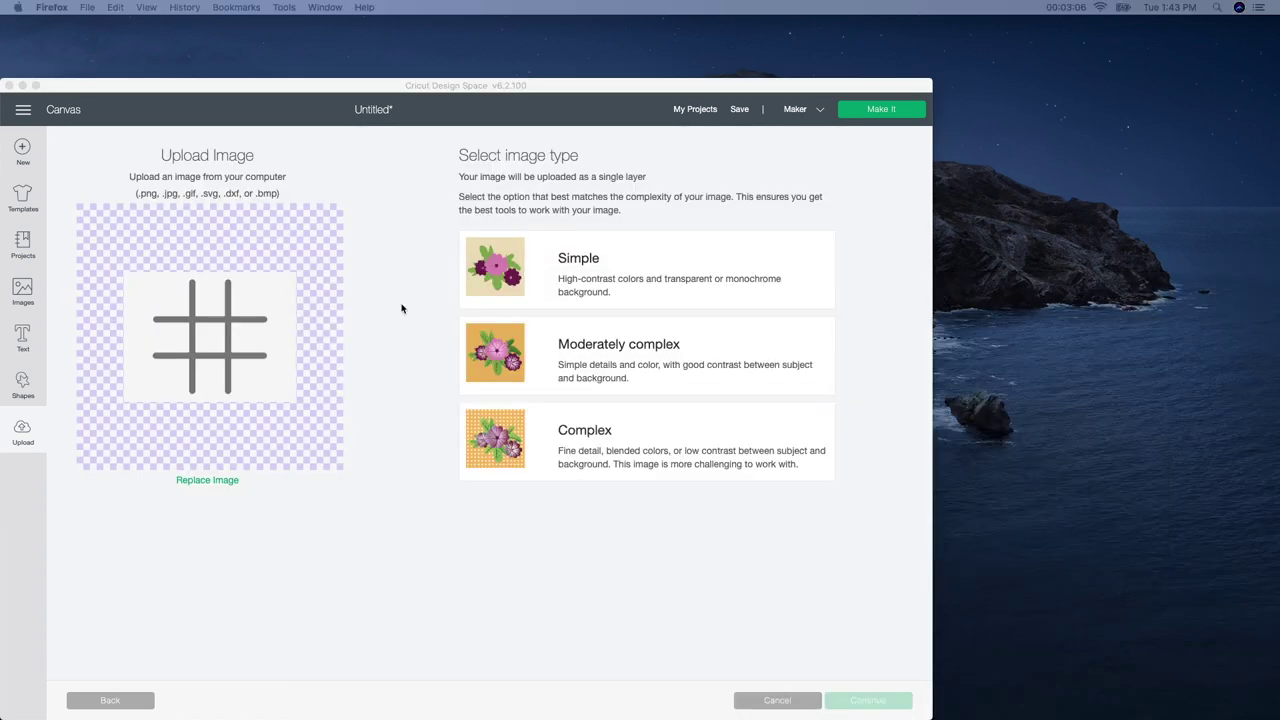
Set the uploaded image's type to Simple and erase the background around the grid lines
{"action": "left_click", "coordinate": [652, 281]}
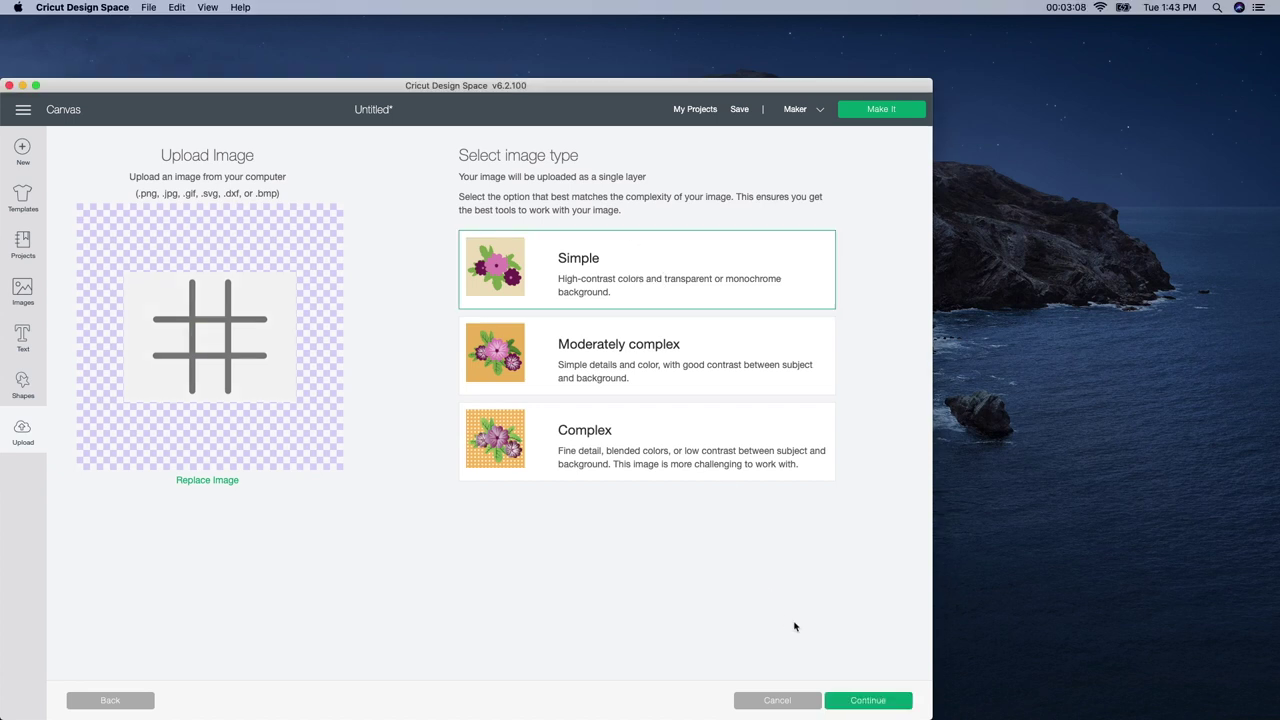
{"action": "left_click", "coordinate": [868, 700]}
{"action": "mouse_move", "coordinate": [725, 80]}
{"action": "left_mouse_down"}
{"action": "mouse_move", "coordinate": [757, 25]}
{"action": "mouse_move", "coordinate": [717, 18]}
{"action": "left_mouse_up"}
{"action": "left_click_drag", "start_coordinate": [930, 652], "coordinate": [1272, 716]}
{"action": "left_click", "coordinate": [645, 372]}
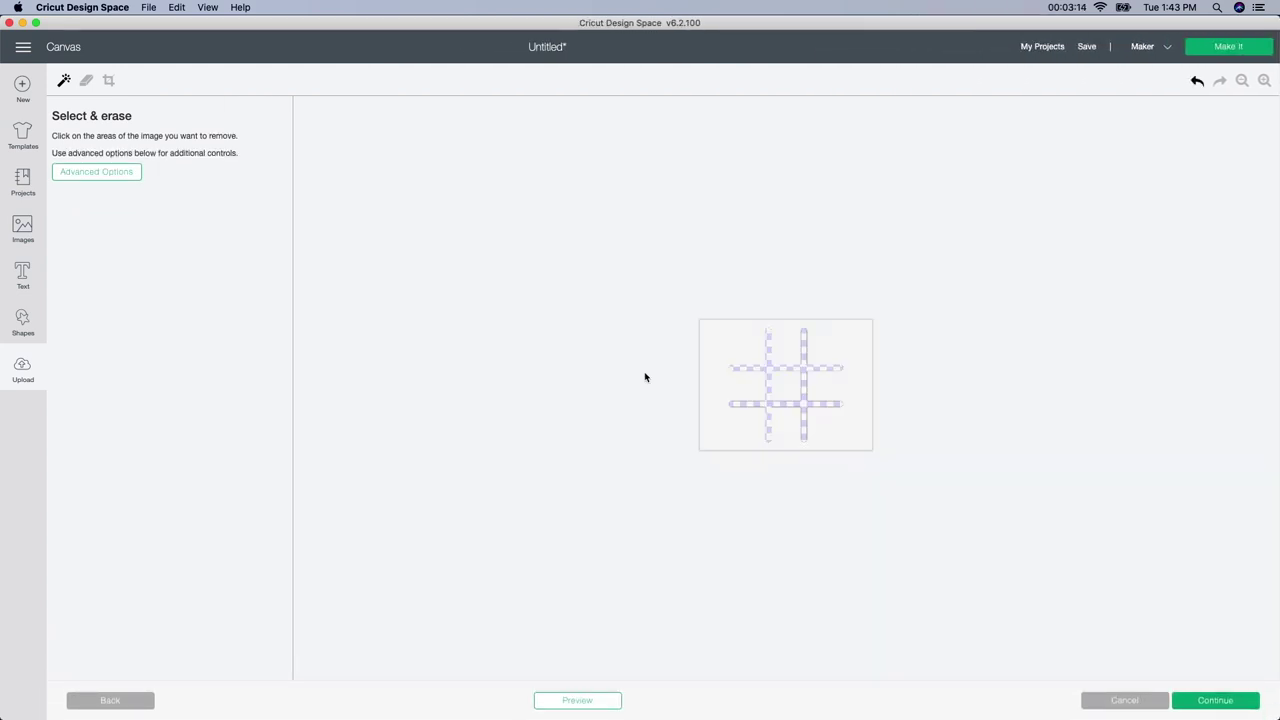
{"action": "left_click", "coordinate": [1196, 81]}
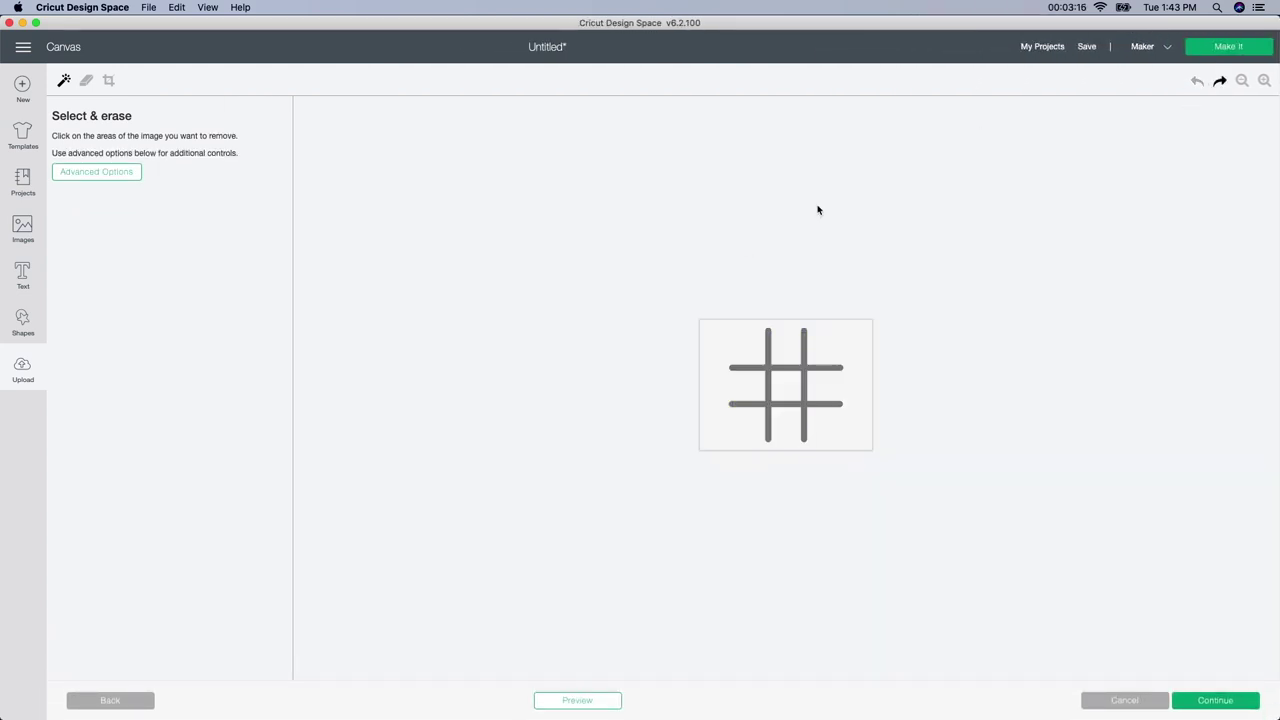
{"action": "left_click", "coordinate": [737, 337]}
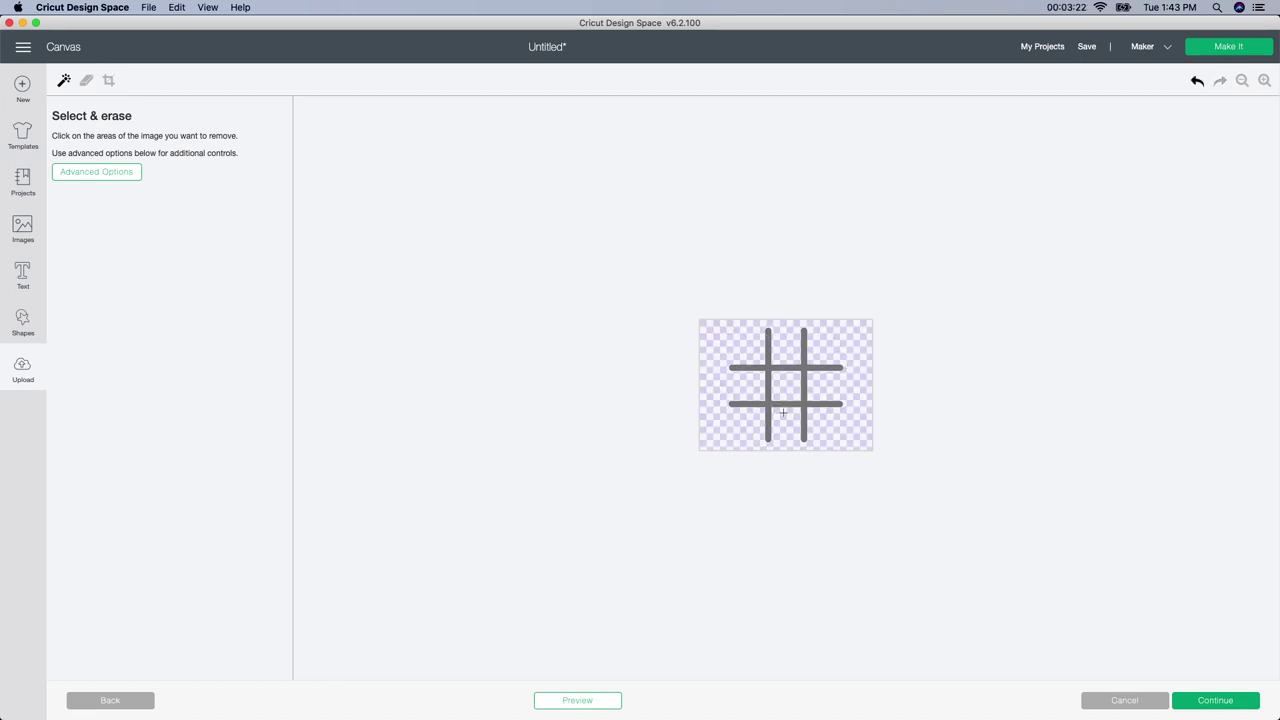
Save the cleaned grid as a Cut image named tic tac toe 3 and insert it into the canvas
{"action": "left_click", "coordinate": [1203, 699]}
{"action": "left_click", "coordinate": [817, 371]}
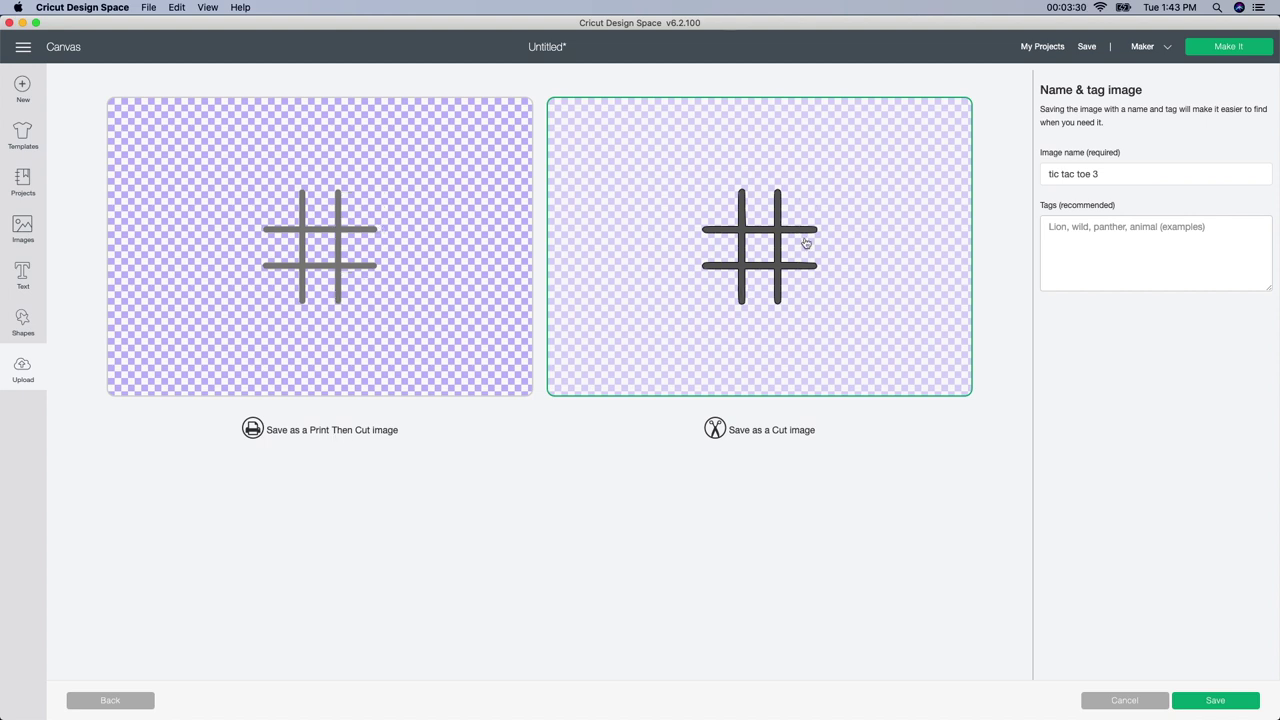
{"action": "left_click", "coordinate": [1218, 706]}
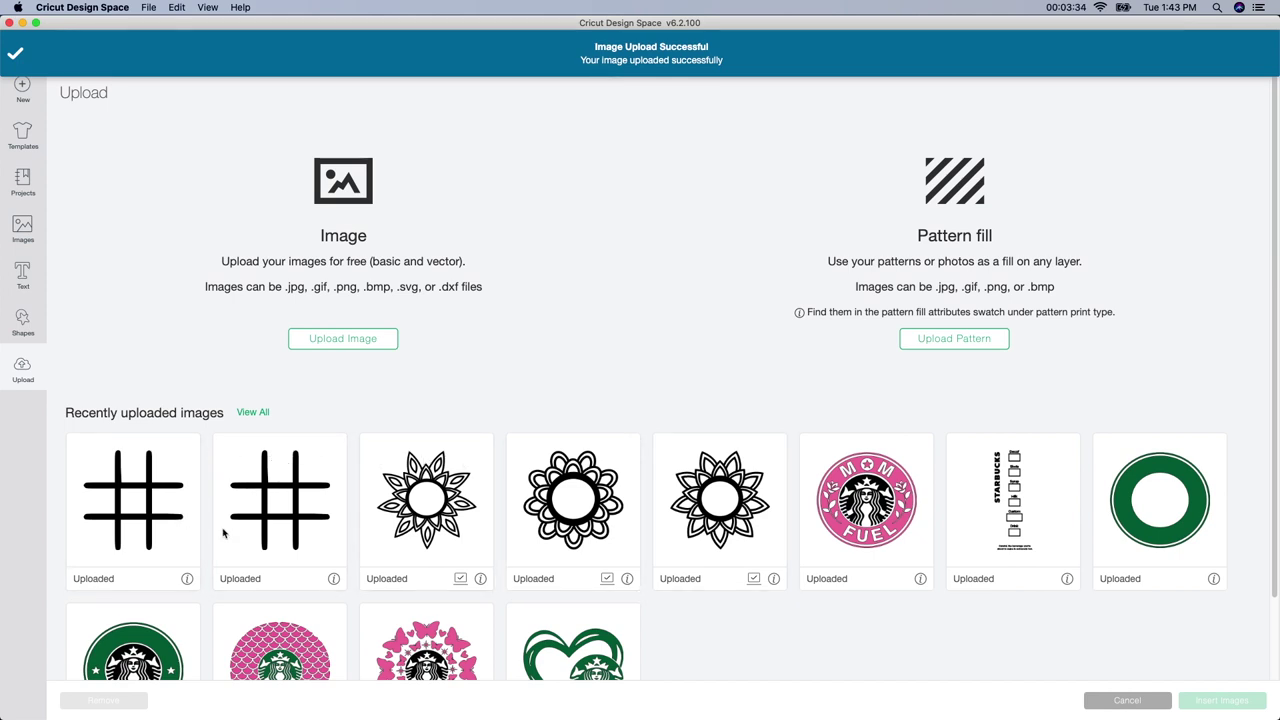
{"action": "left_click", "coordinate": [198, 485]}
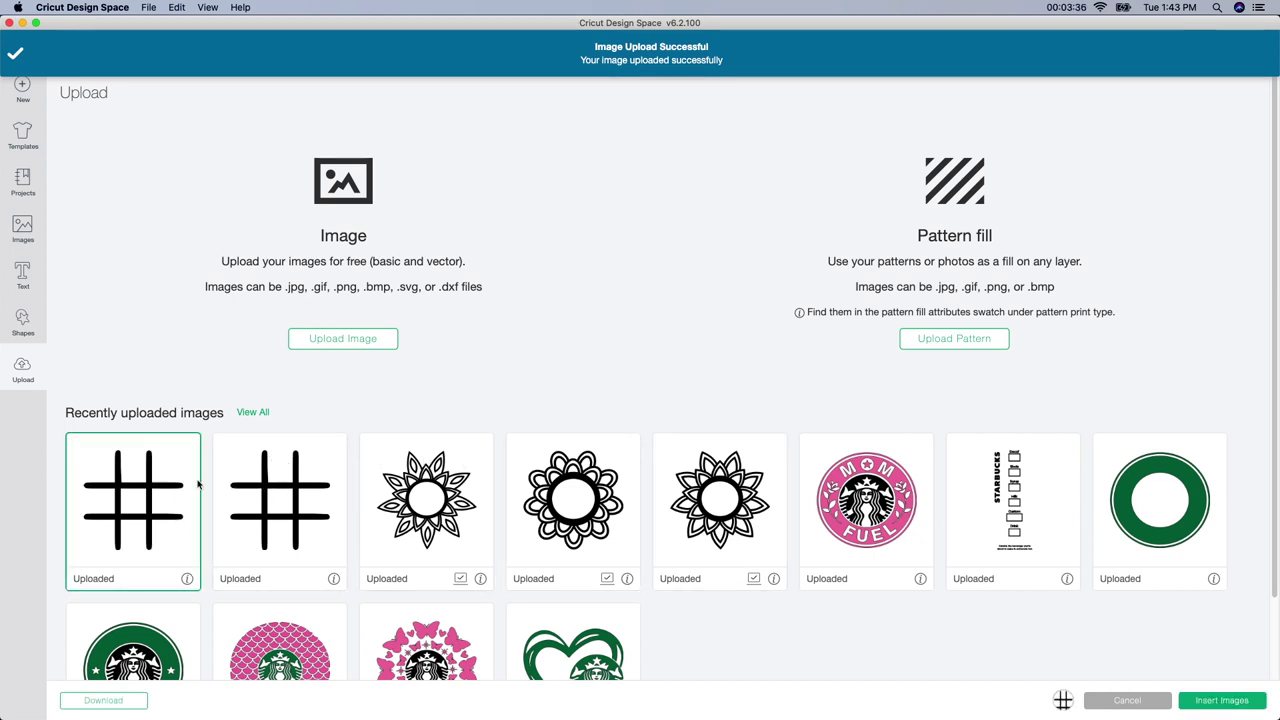
{"action": "left_click", "coordinate": [1226, 703]}
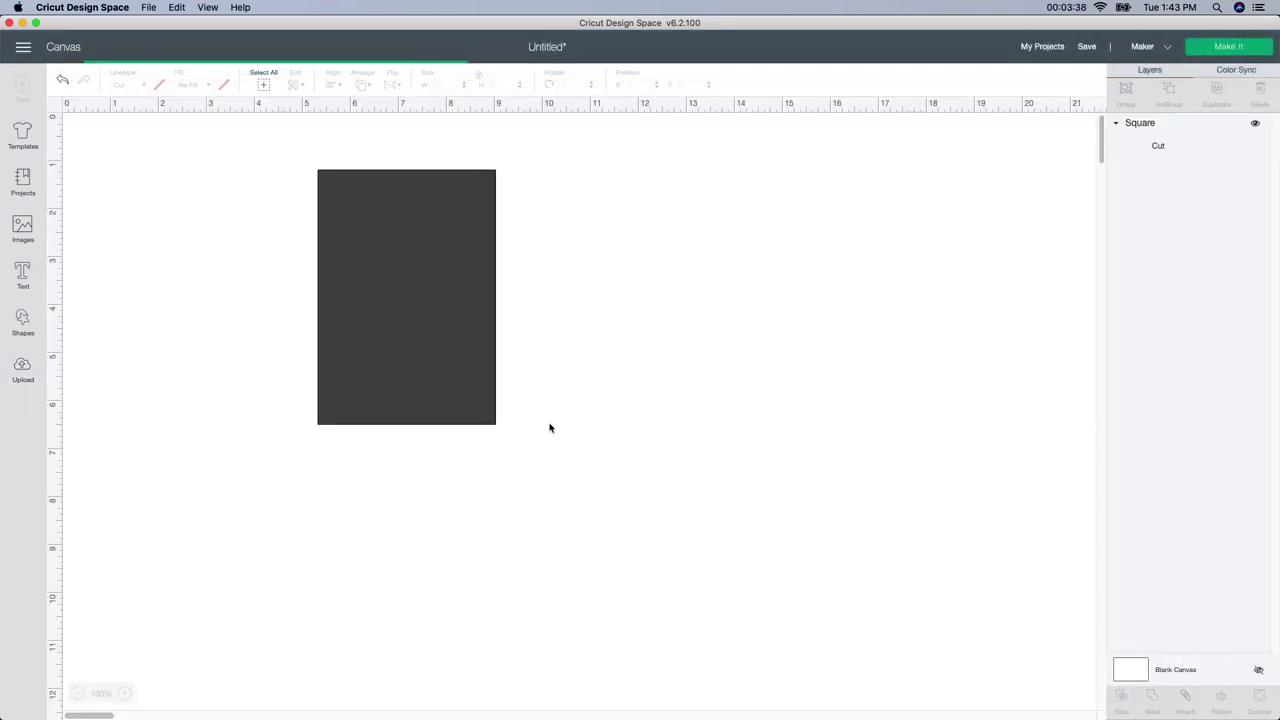
Place the grid on the lower part of the rectangle and scale it to about 3.245 by 3.258 in
{"action": "left_click_drag", "start_coordinate": [258, 270], "coordinate": [420, 323]}
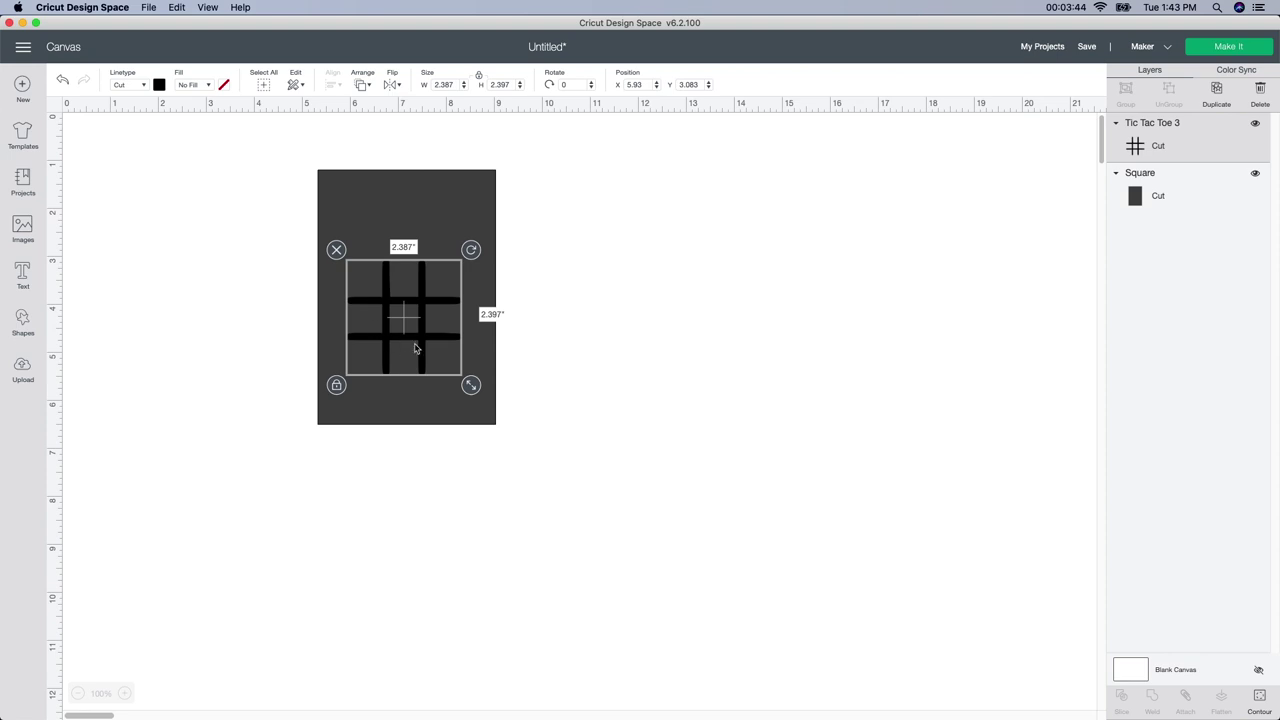
{"action": "left_click_drag", "start_coordinate": [471, 386], "coordinate": [435, 383]}
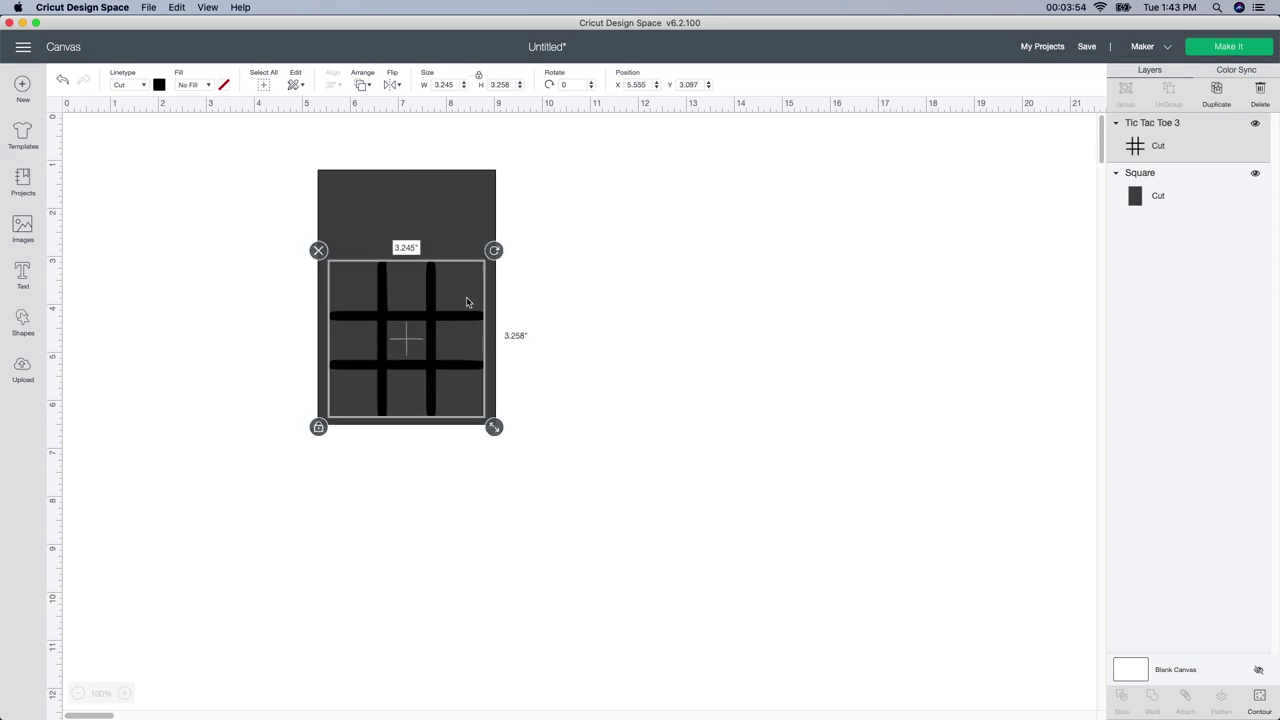
{"action": "left_click", "coordinate": [557, 350]}
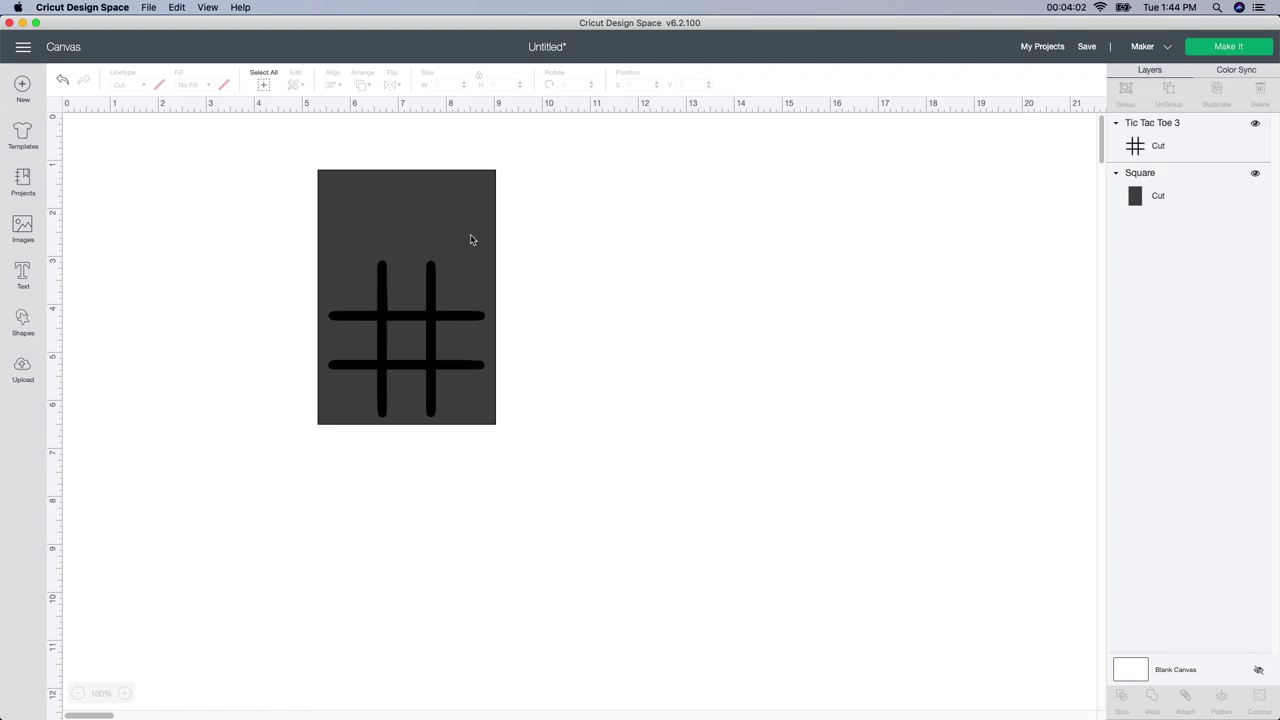
{"action": "left_click", "coordinate": [416, 319]}
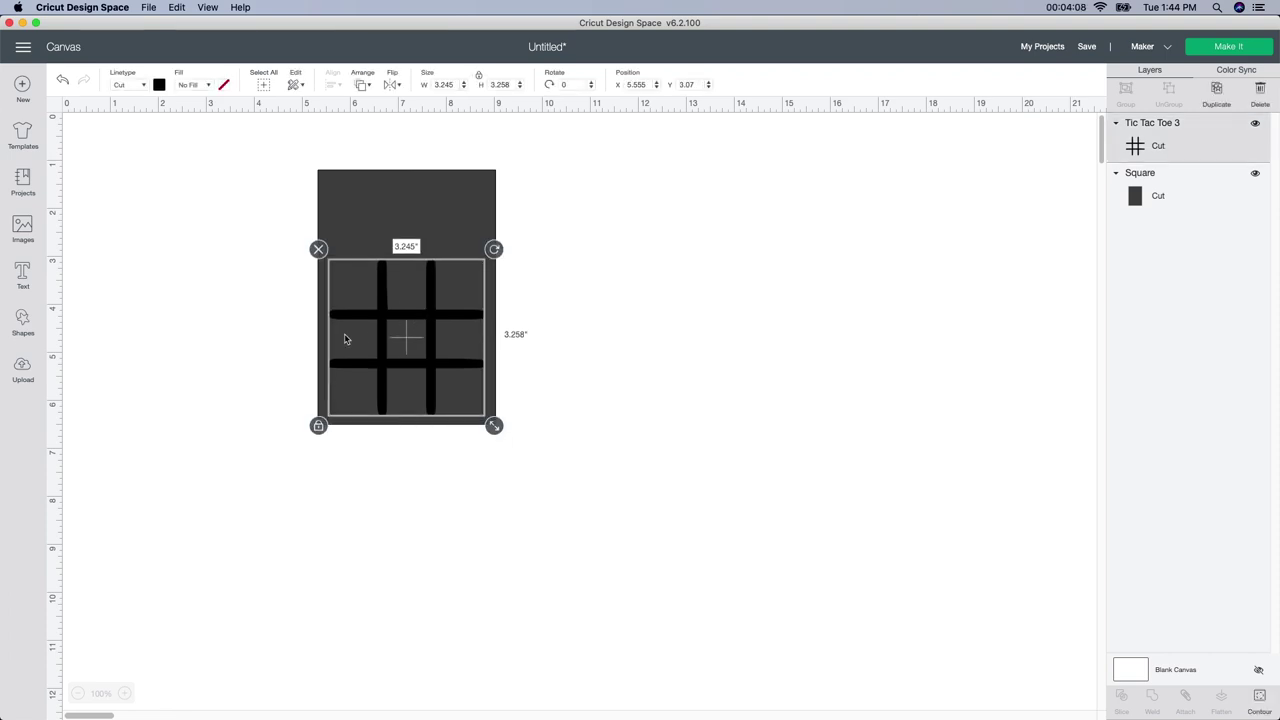
{"action": "left_click", "coordinate": [277, 265]}
Duplicate the rectangle and grid together and place the copies to the right of the originals
{"action": "left_click_drag", "start_coordinate": [236, 146], "coordinate": [522, 457]}
{"action": "left_click", "coordinate": [1217, 104]}
{"action": "left_click_drag", "start_coordinate": [474, 291], "coordinate": [766, 263]}
{"action": "left_click", "coordinate": [523, 360]}
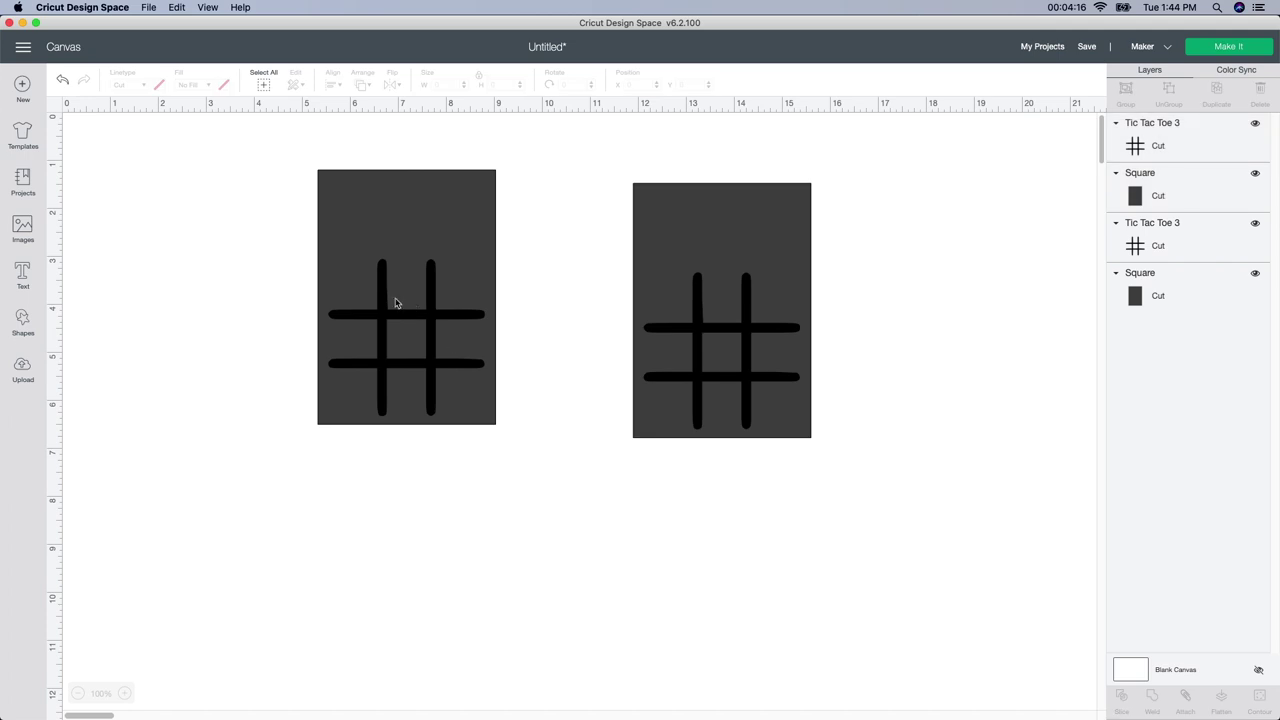
Move the original board's grid up slightly, unlock its proportions, enlarge it, and center it across the lower part of the rectangle
{"action": "left_click_drag", "start_coordinate": [423, 309], "coordinate": [418, 290]}
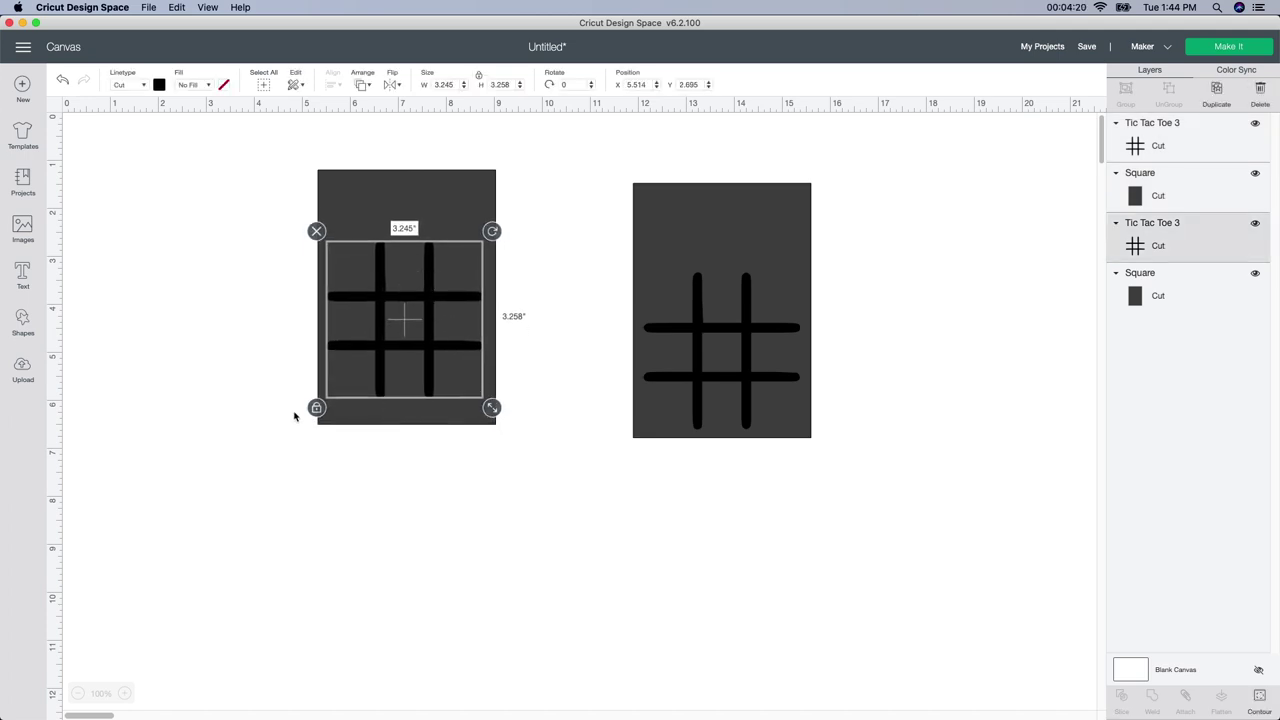
{"action": "left_click", "coordinate": [315, 408]}
{"action": "left_click_drag", "start_coordinate": [492, 408], "coordinate": [494, 423]}
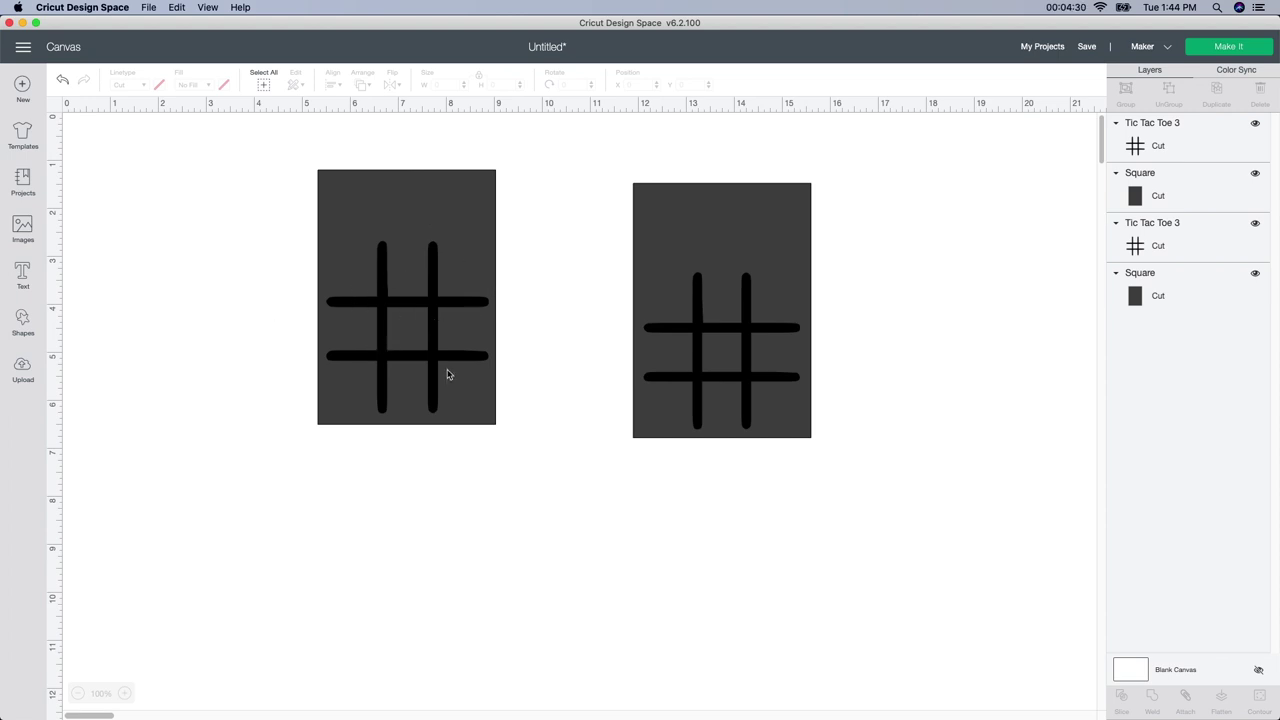
{"action": "left_click", "coordinate": [429, 299]}
{"action": "left_click_drag", "start_coordinate": [429, 299], "coordinate": [427, 298]}
{"action": "left_click", "coordinate": [527, 353]}
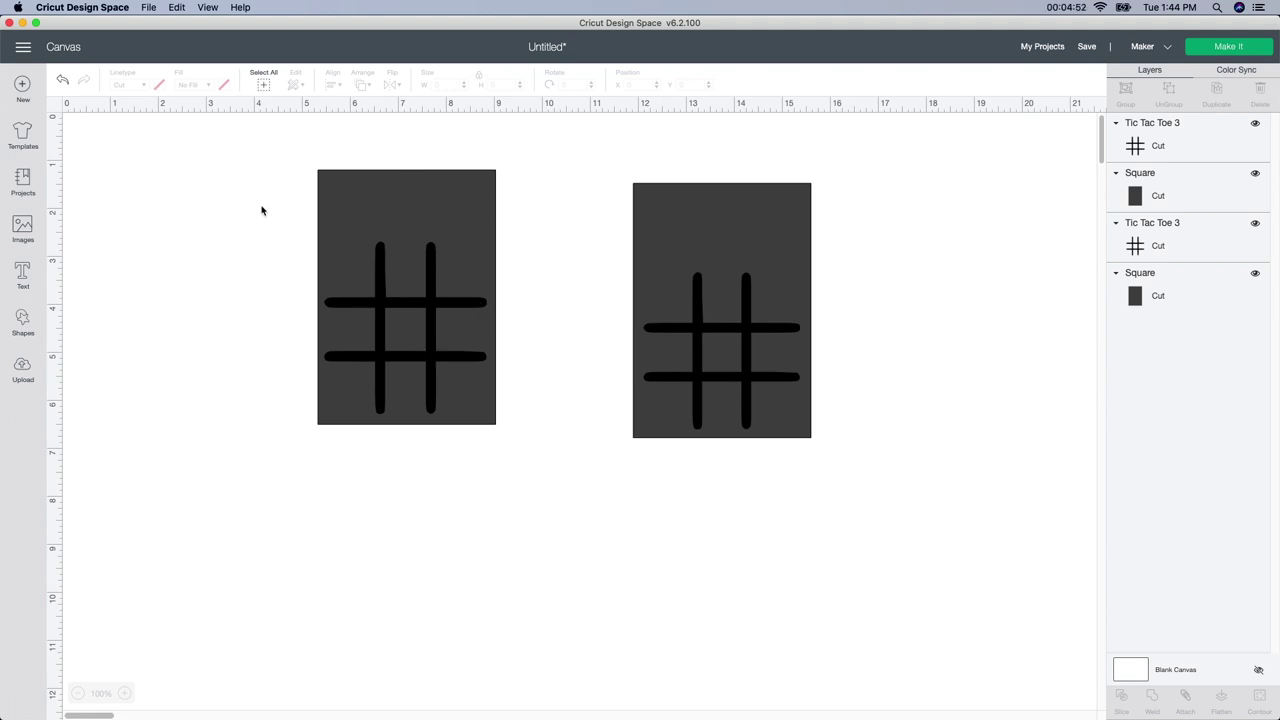
Move the original rectangle and its grid together toward the canvas's upper-left corner, at about X 1.3, Y 0.8 in
{"action": "left_click_drag", "start_coordinate": [258, 207], "coordinate": [438, 432]}
{"action": "left_click_drag", "start_coordinate": [415, 365], "coordinate": [249, 351]}
{"action": "left_click", "coordinate": [463, 329]}
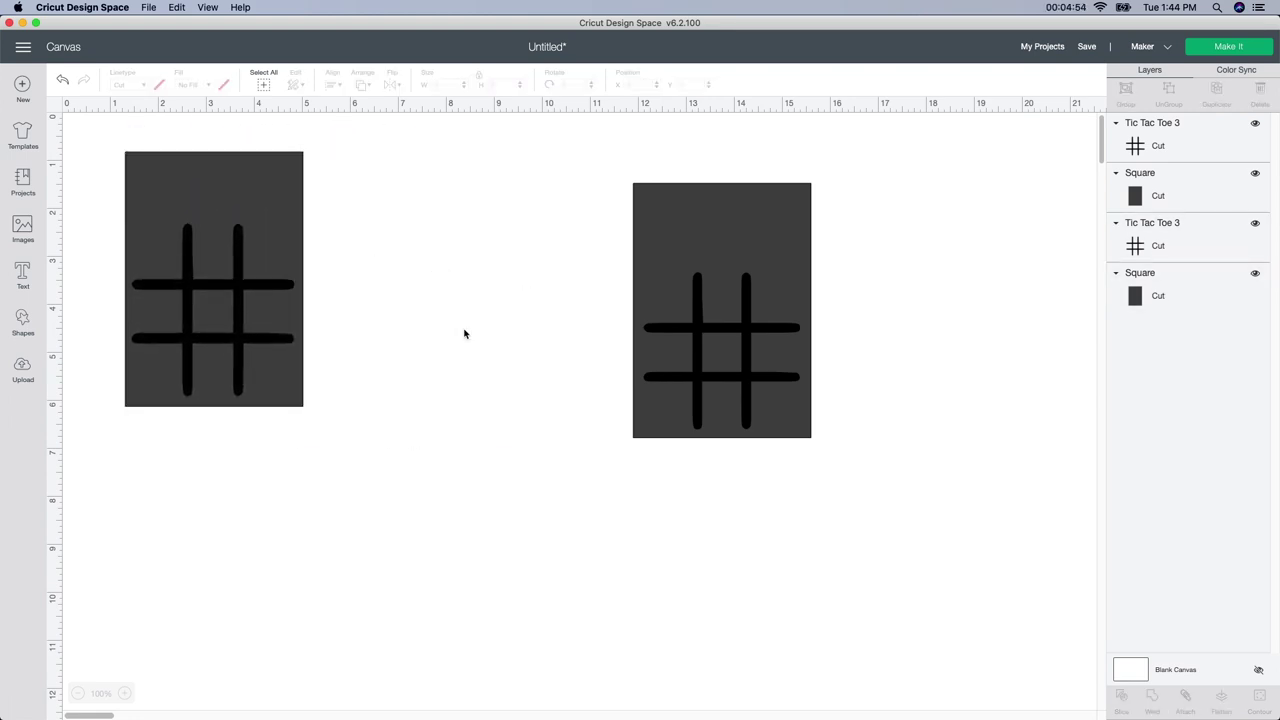
Move the duplicate rectangle and its grid together closer to the original board, at about X 9.2, Y 1.0 in
{"action": "left_click", "coordinate": [689, 306]}
{"action": "left_click_drag", "start_coordinate": [557, 189], "coordinate": [720, 300]}
{"action": "left_click_drag", "start_coordinate": [771, 371], "coordinate": [644, 348]}
{"action": "left_click", "coordinate": [737, 364]}
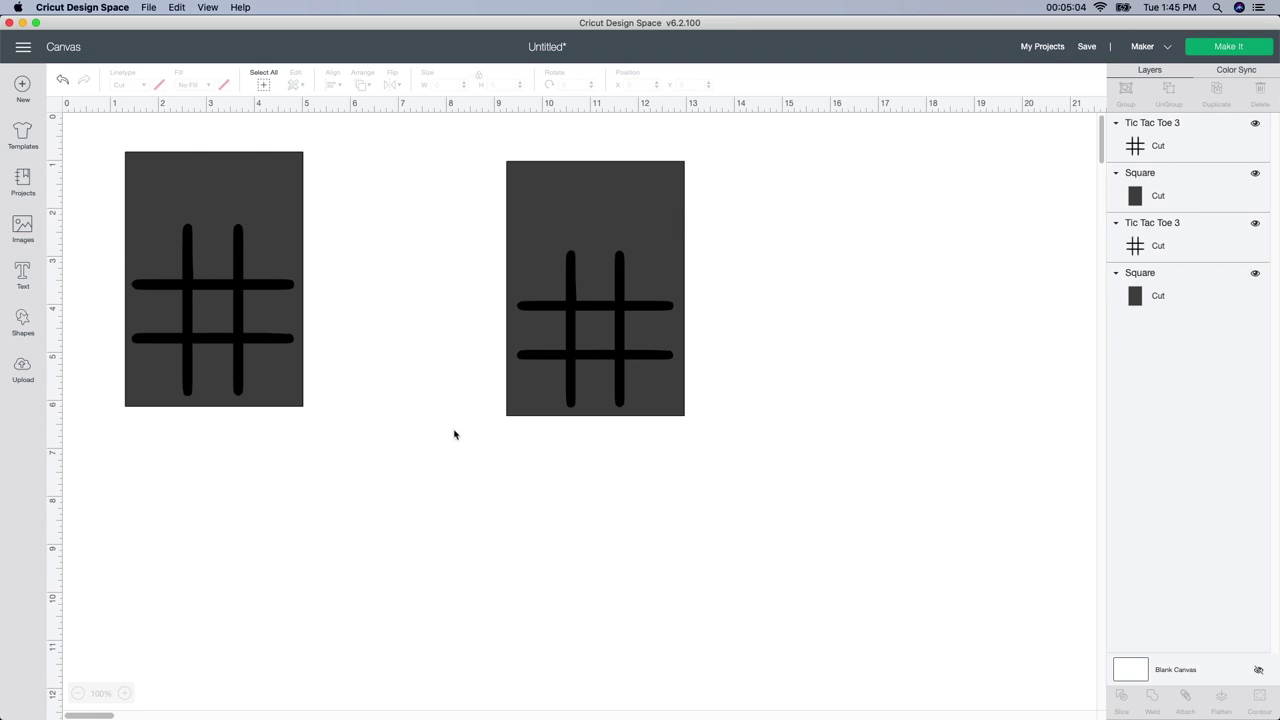
Add the text "tic tac toe" and place it below the two boards, at about X 3.8, Y 8.2 in
{"action": "left_click", "coordinate": [22, 280]}
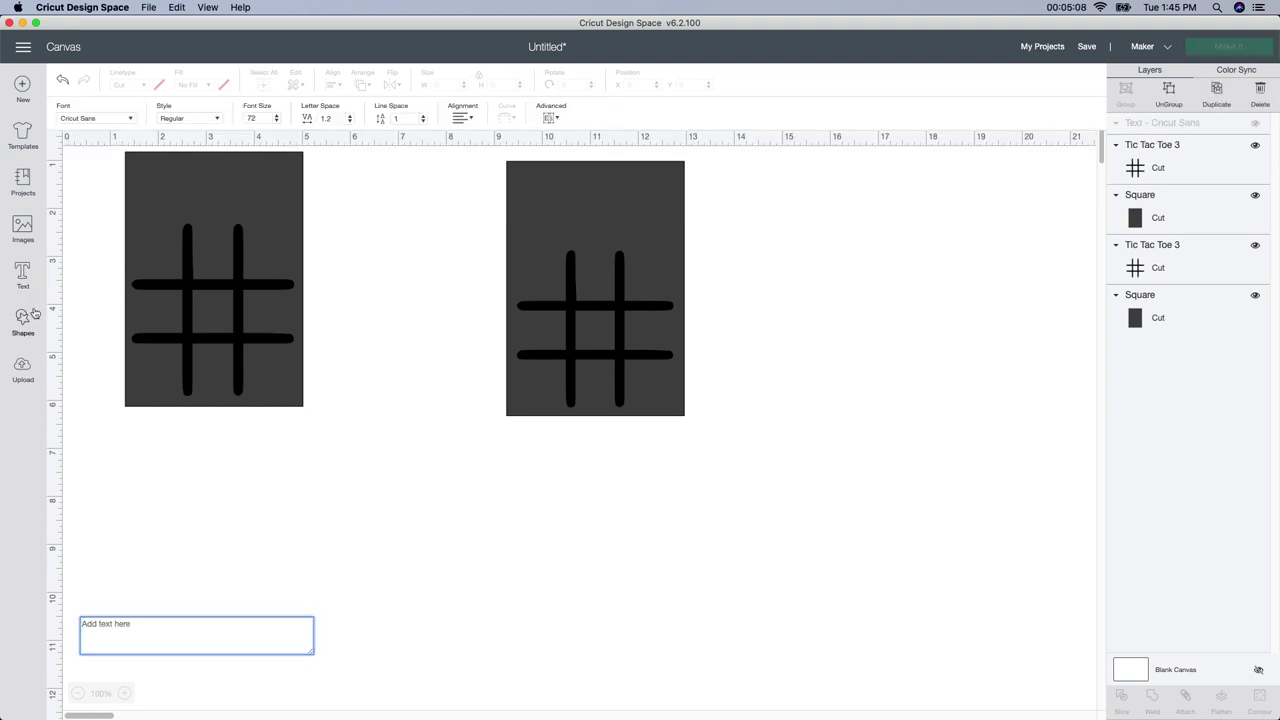
{"action": "type", "text": "tic tac"}
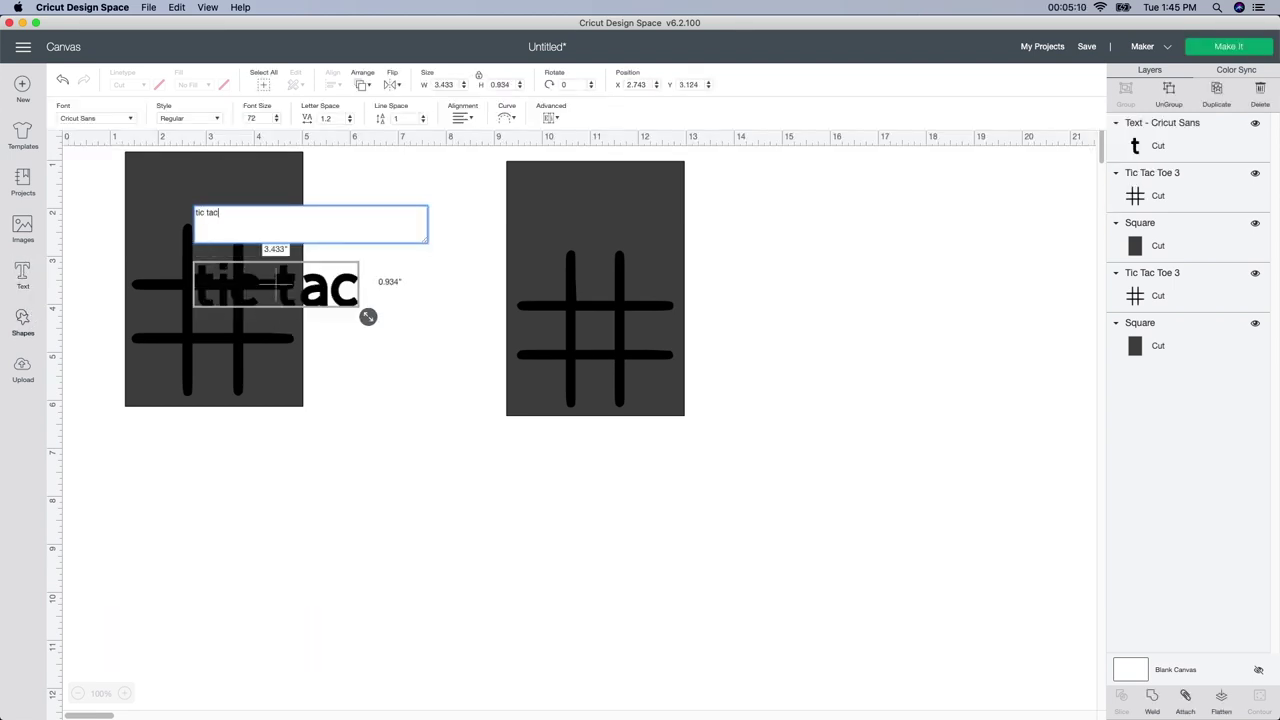
{"action": "type", "text": " toe"}
{"action": "left_click_drag", "start_coordinate": [474, 314], "coordinate": [497, 404]}
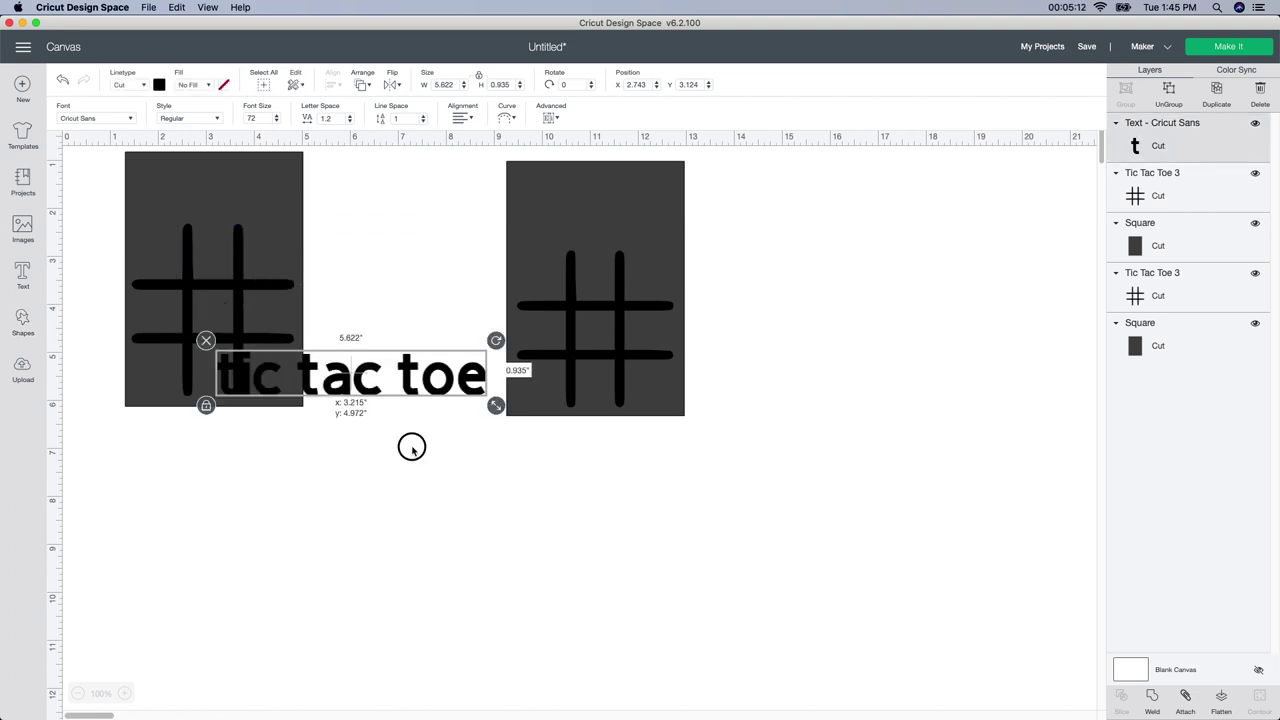
{"action": "left_click_drag", "start_coordinate": [412, 447], "coordinate": [445, 538]}
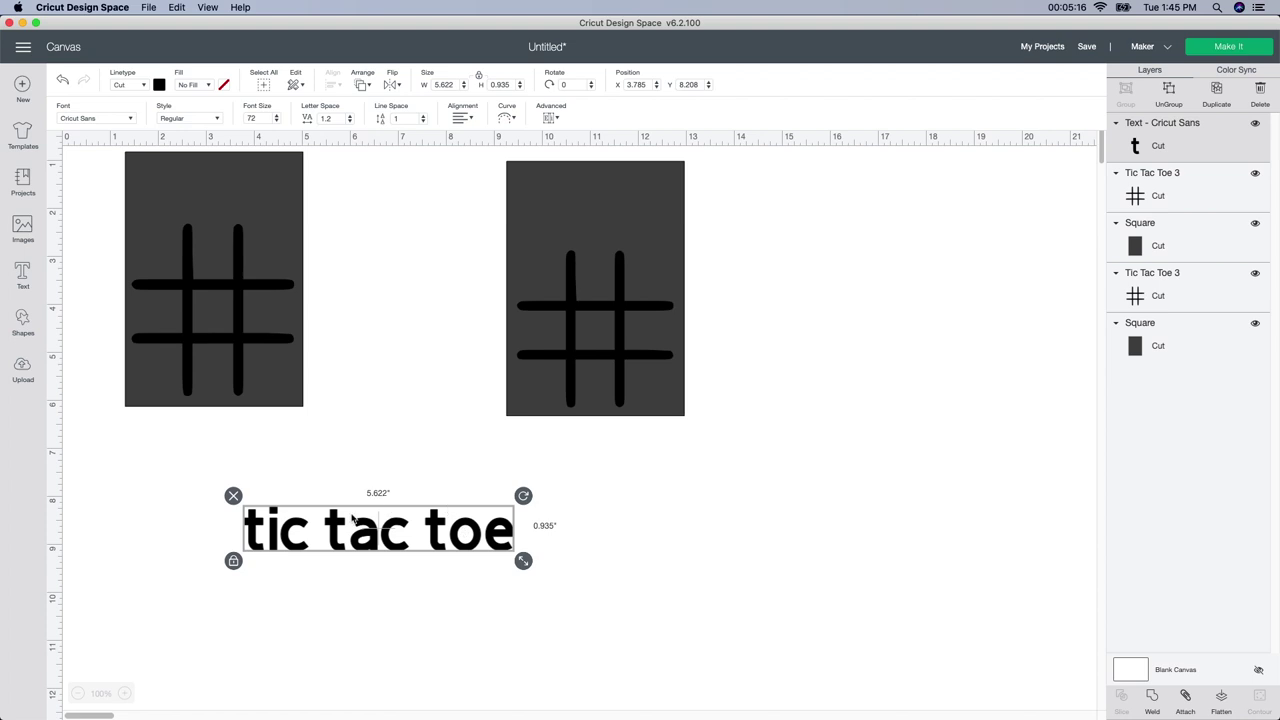
Change the "tic tac toe" text to the system font Chasing Hearts
{"action": "left_click", "coordinate": [86, 119]}
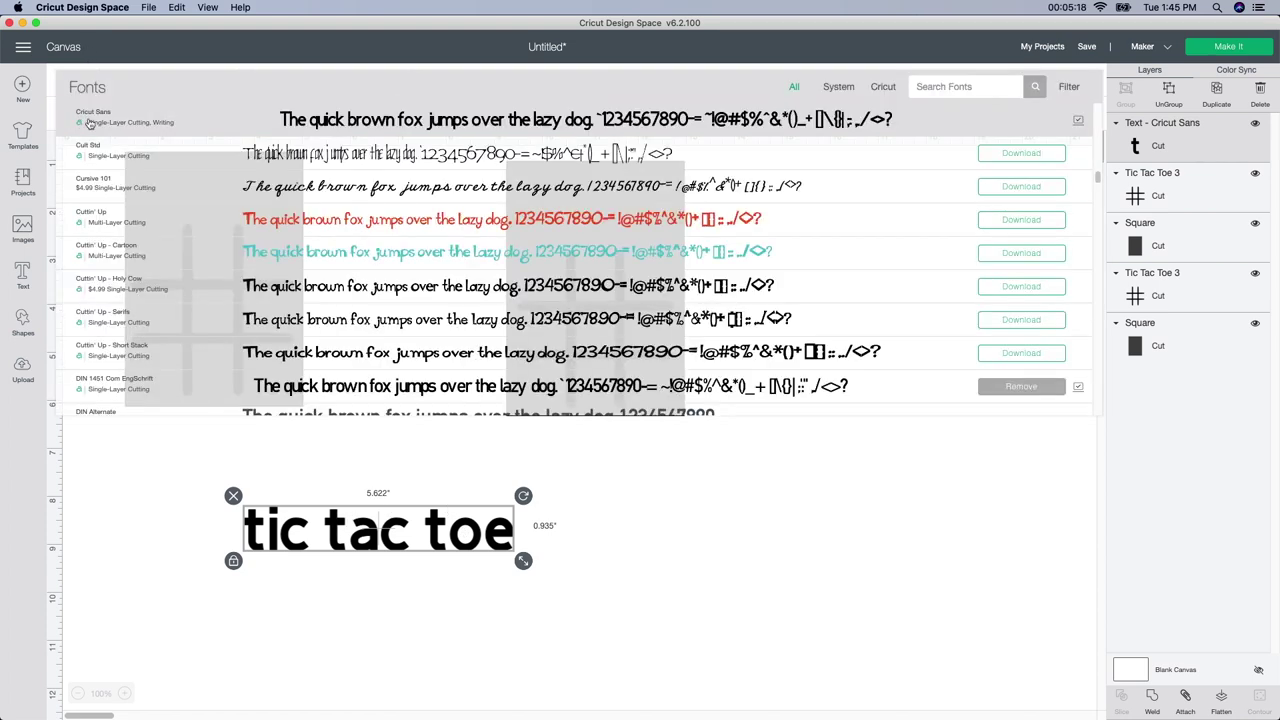
{"action": "left_click", "coordinate": [849, 89]}
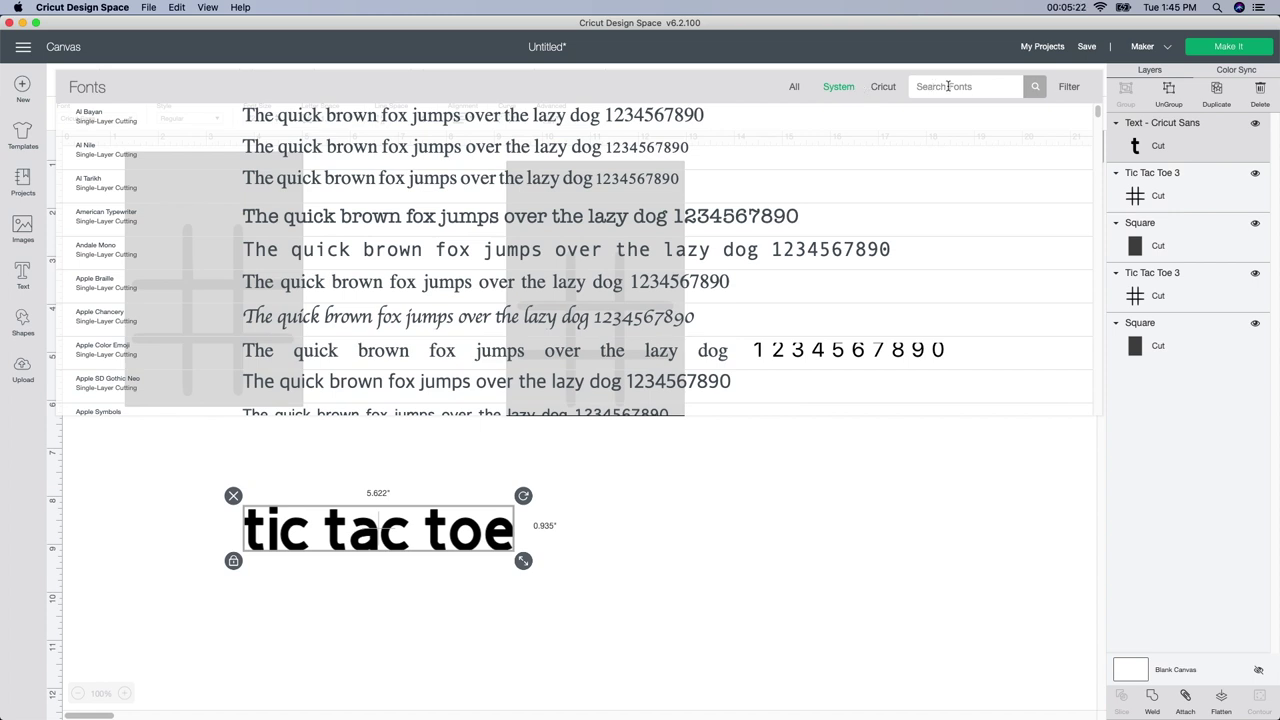
{"action": "type", "text": "chasing hearts"}
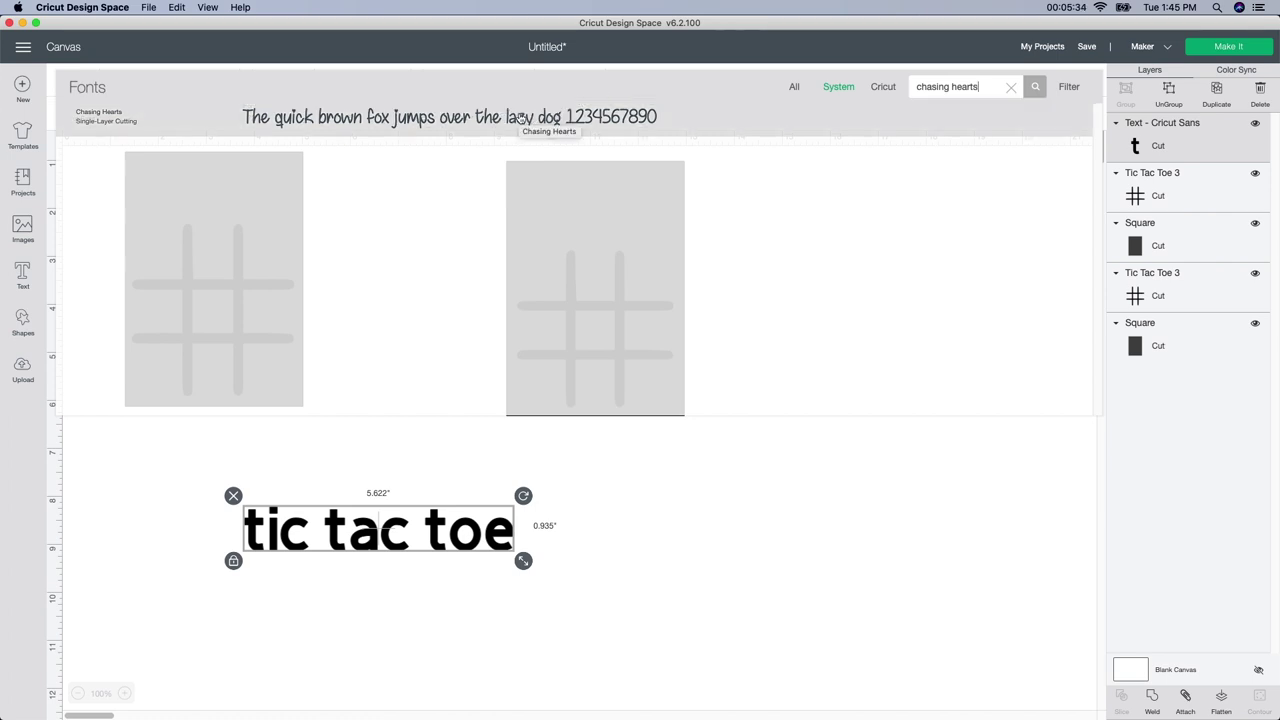
{"action": "left_click", "coordinate": [520, 118]}
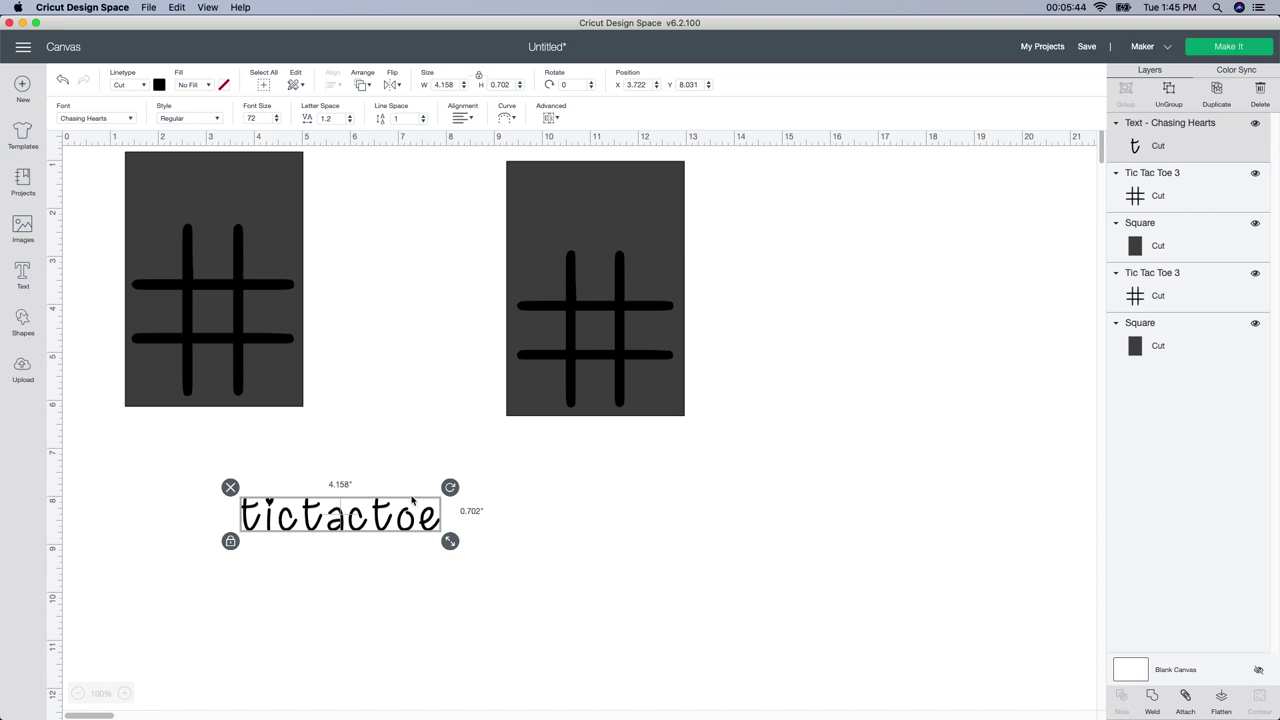
{"action": "left_click", "coordinate": [314, 574]}
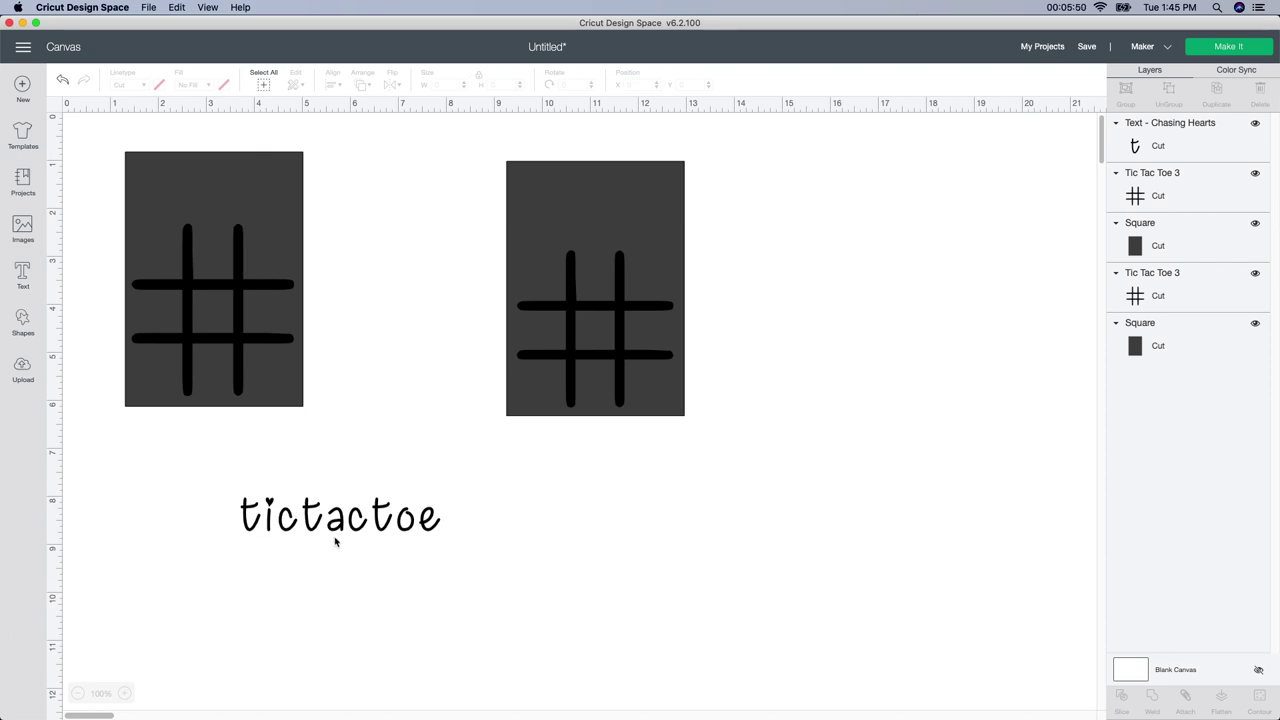
Ungroup the text into separate letters and nudge "tic" left to about X 3.3 in, leaving a gap before "tac"
{"action": "left_click", "coordinate": [340, 534]}
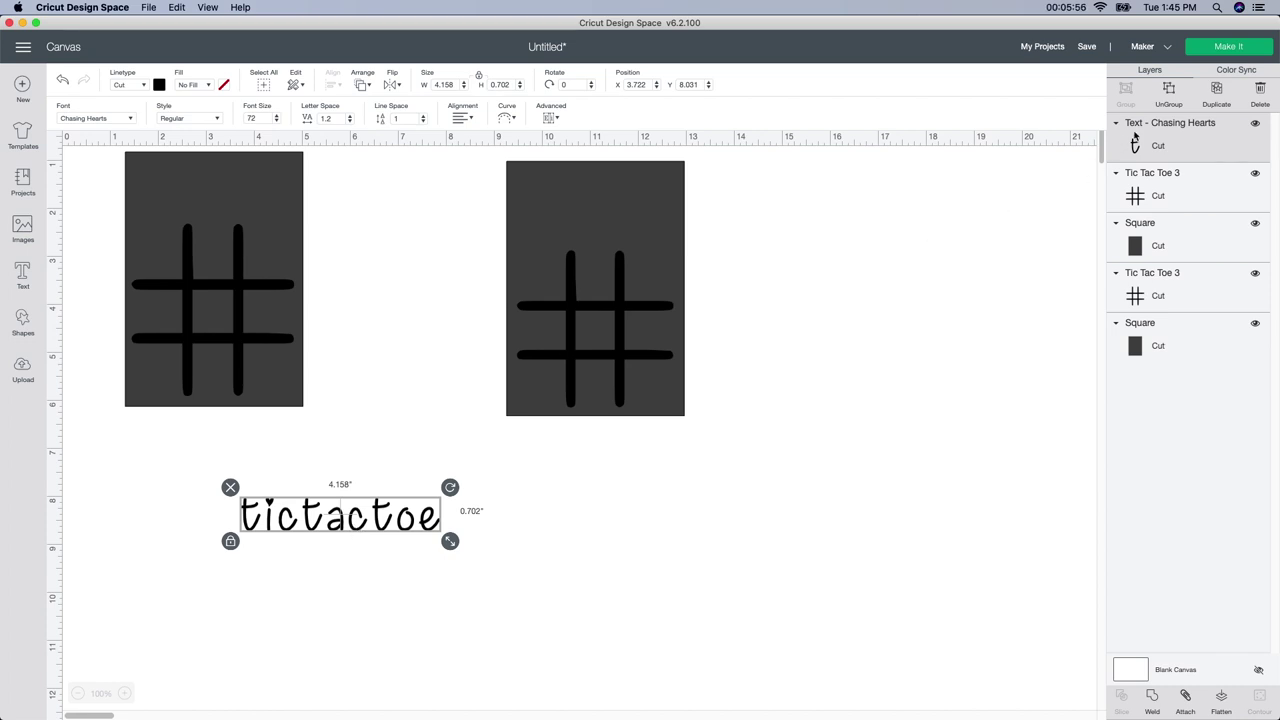
{"action": "left_click", "coordinate": [1169, 97]}
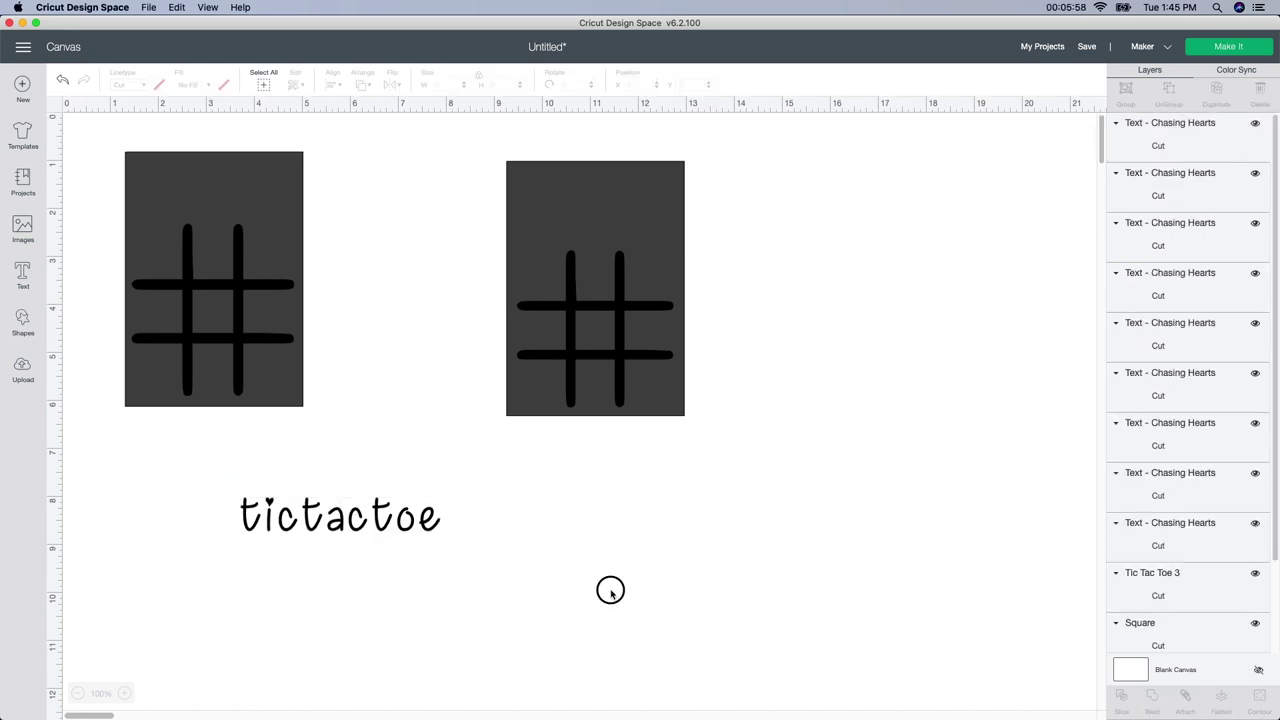
{"action": "left_click_drag", "start_coordinate": [224, 491], "coordinate": [306, 543]}
{"action": "key", "text": "Left"}
{"action": "key", "text": "Left"}
{"action": "key", "text": "Left"}
{"action": "key", "text": "Left"}
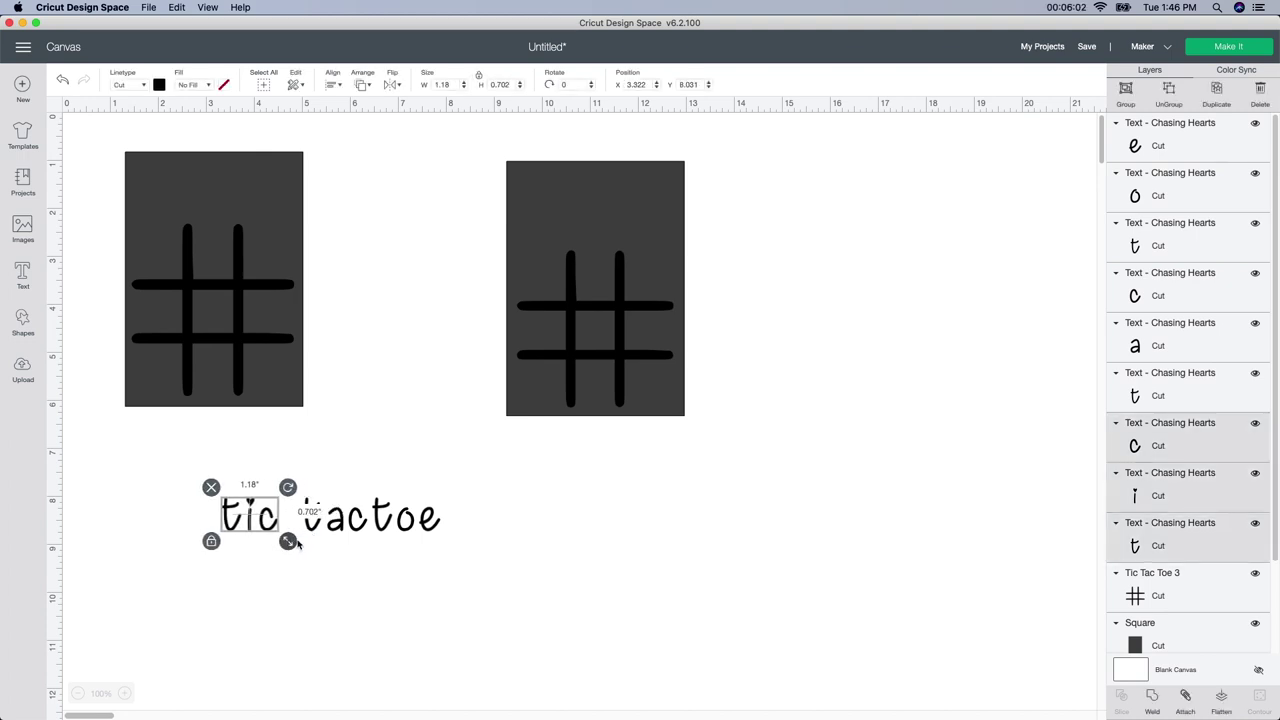
Nudge the letters of "toe" right to about X 6.8 in, leaving a gap after "tac"
{"action": "left_click", "coordinate": [395, 497]}
{"action": "left_click_drag", "start_coordinate": [367, 484], "coordinate": [446, 546]}
{"action": "left_click", "coordinate": [417, 573]}
{"action": "left_click_drag", "start_coordinate": [368, 478], "coordinate": [452, 552]}
{"action": "key", "text": "Right"}
{"action": "key", "text": "Right"}
{"action": "key", "text": "Right"}
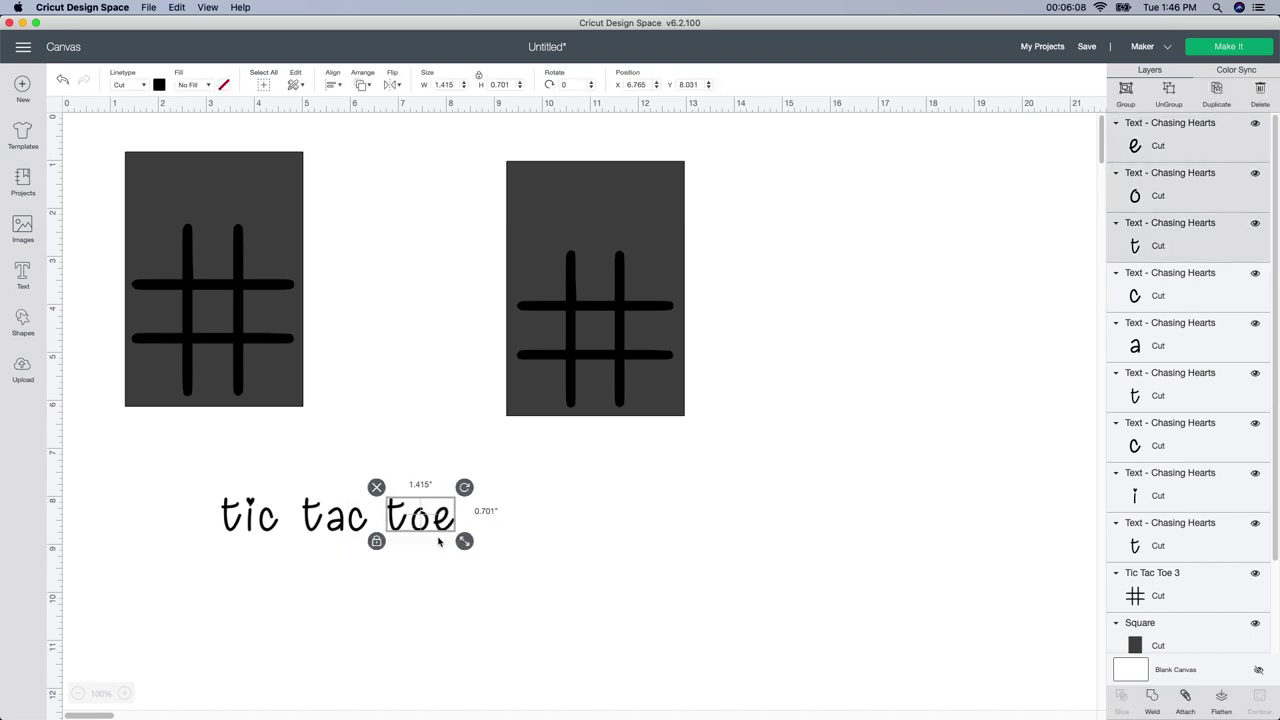
{"action": "left_click", "coordinate": [444, 587]}
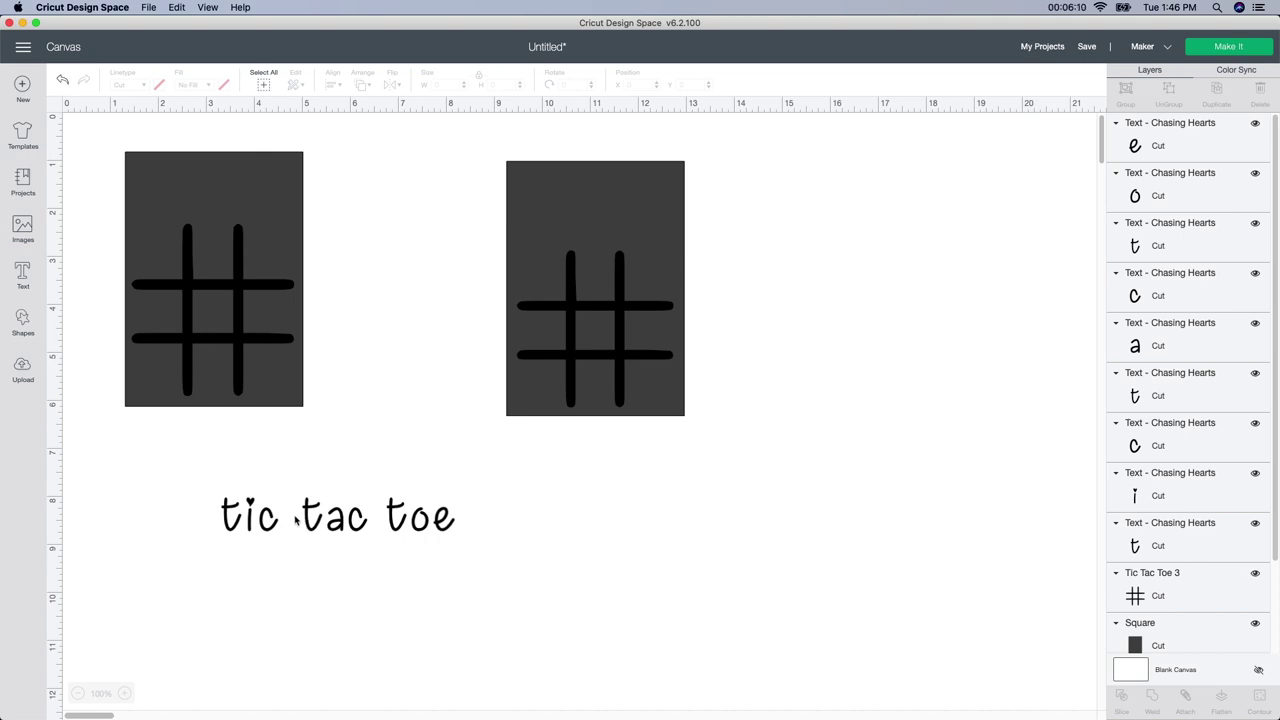
Insert a heart shape, shrink it to about 0.3 in wide, and place it between "tic" and "tac"
{"action": "left_click", "coordinate": [24, 322]}
{"action": "left_click", "coordinate": [116, 410]}
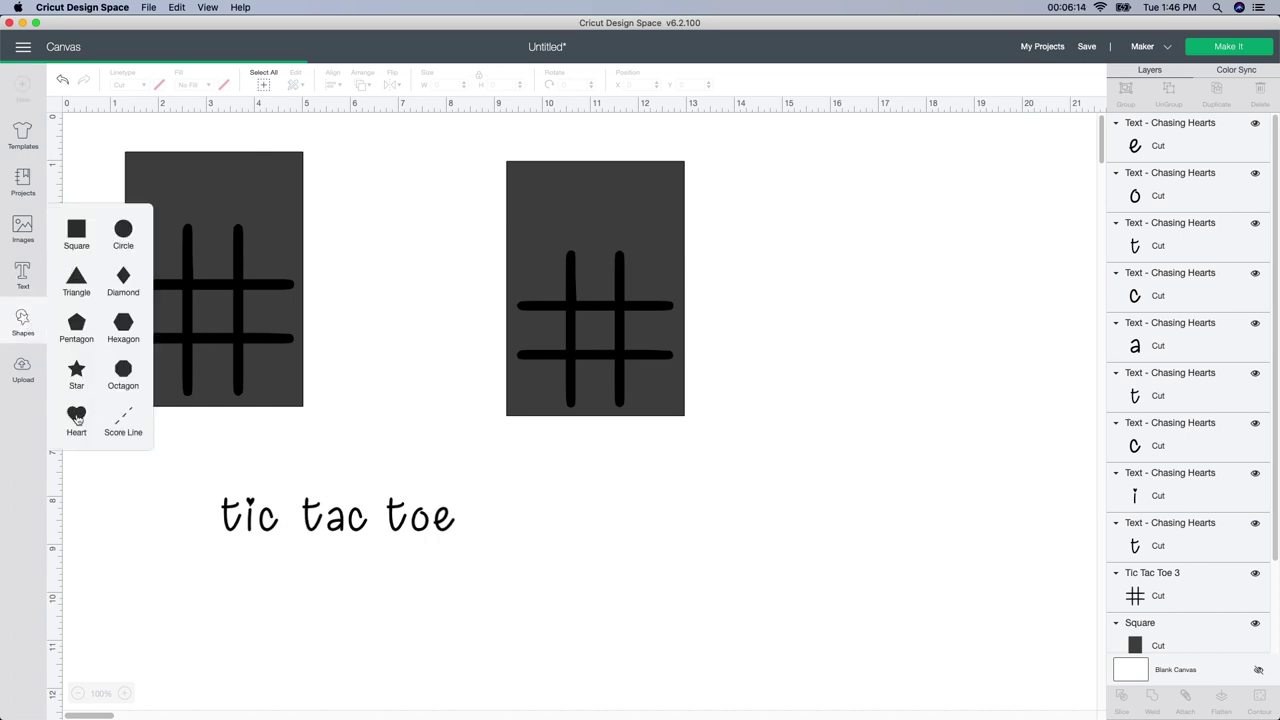
{"action": "left_click_drag", "start_coordinate": [346, 393], "coordinate": [290, 514]}
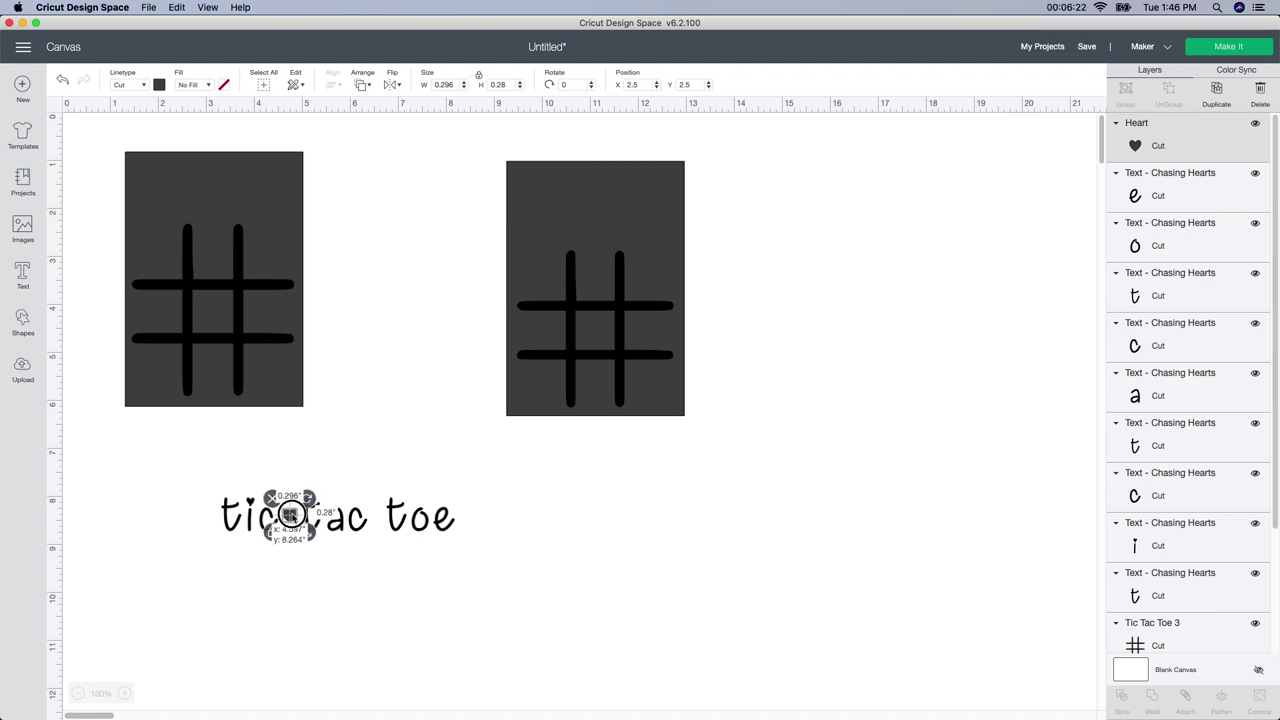
{"action": "left_click_drag", "start_coordinate": [290, 514], "coordinate": [290, 514]}
Duplicate the small heart and place the copy between "tac" and "toe"
{"action": "left_click", "coordinate": [1214, 100]}
{"action": "left_click_drag", "start_coordinate": [300, 530], "coordinate": [379, 517]}
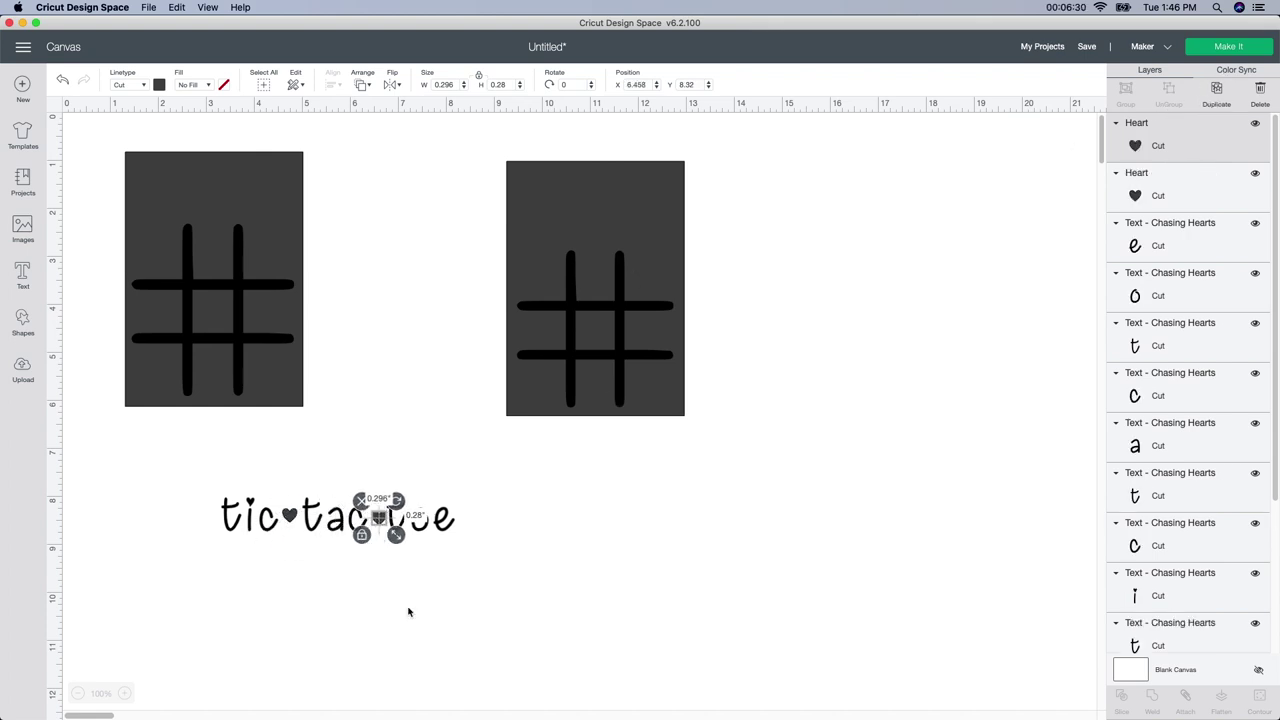
{"action": "left_click", "coordinate": [408, 612]}
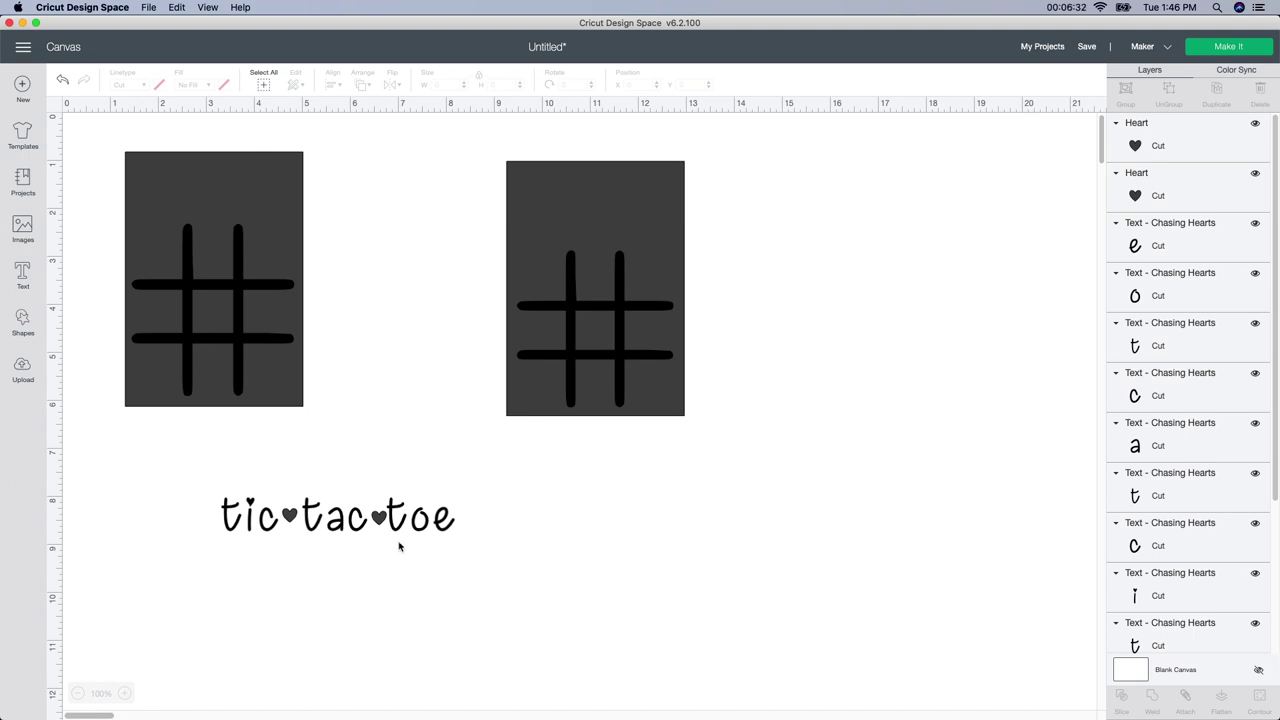
Color both small hearts dark red
{"action": "left_click", "coordinate": [288, 517]}
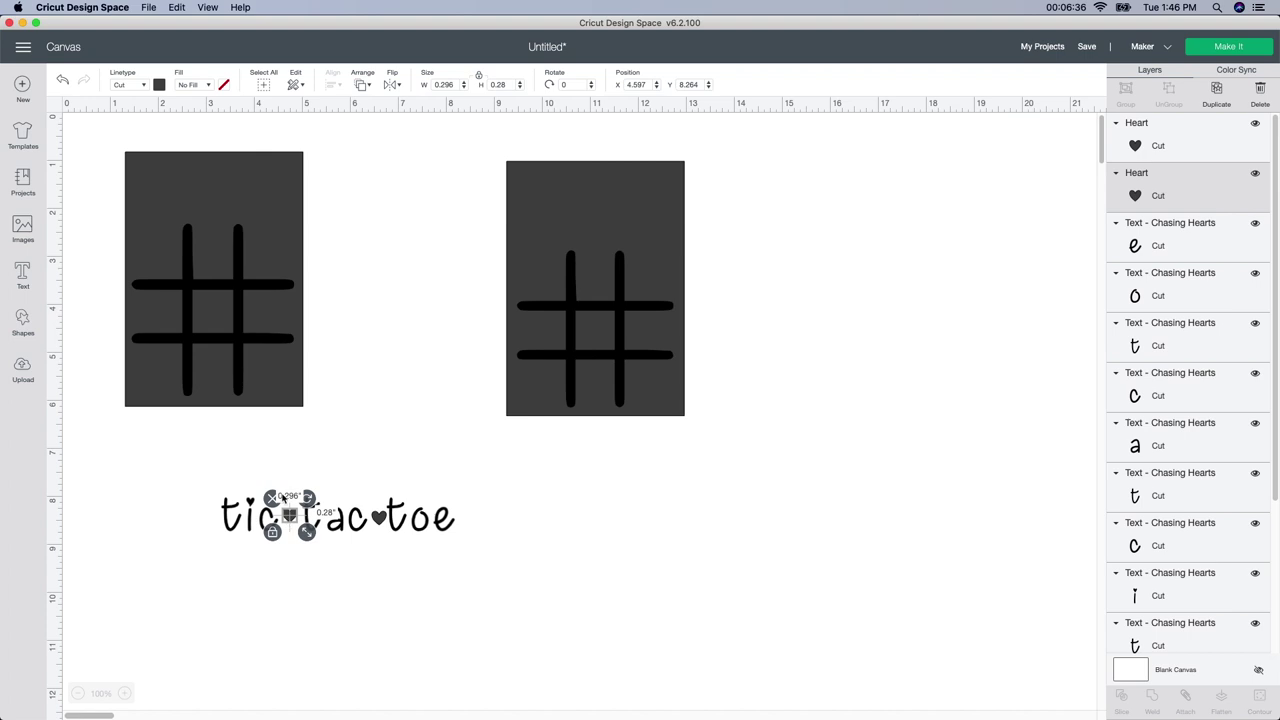
{"action": "left_click", "coordinate": [160, 87]}
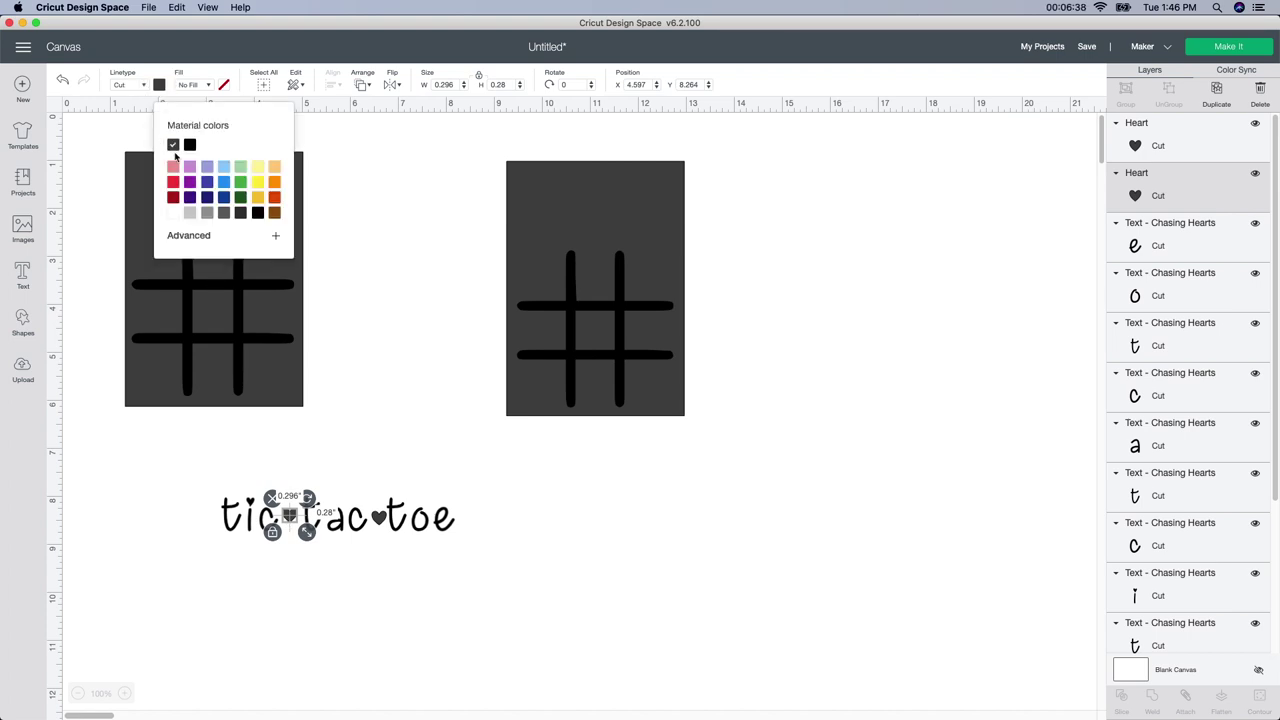
{"action": "left_click", "coordinate": [173, 197]}
{"action": "left_click", "coordinate": [378, 520]}
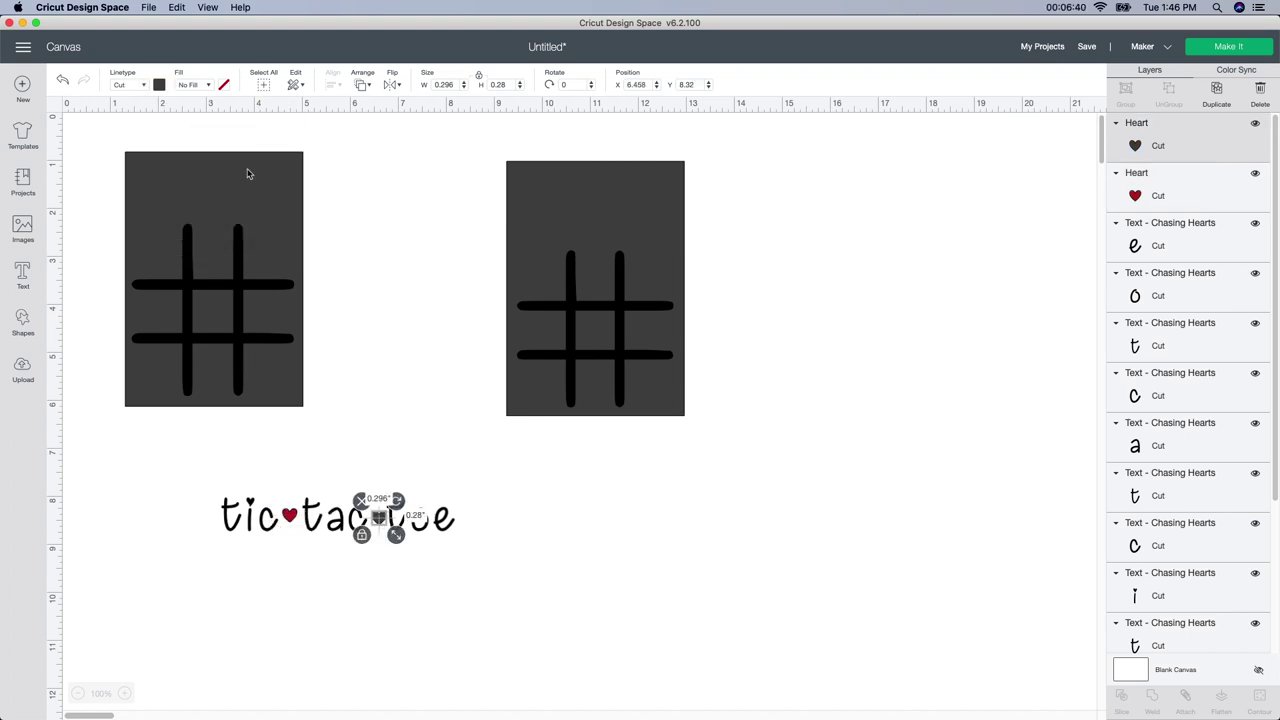
{"action": "left_click", "coordinate": [159, 85]}
{"action": "left_click", "coordinate": [207, 145]}
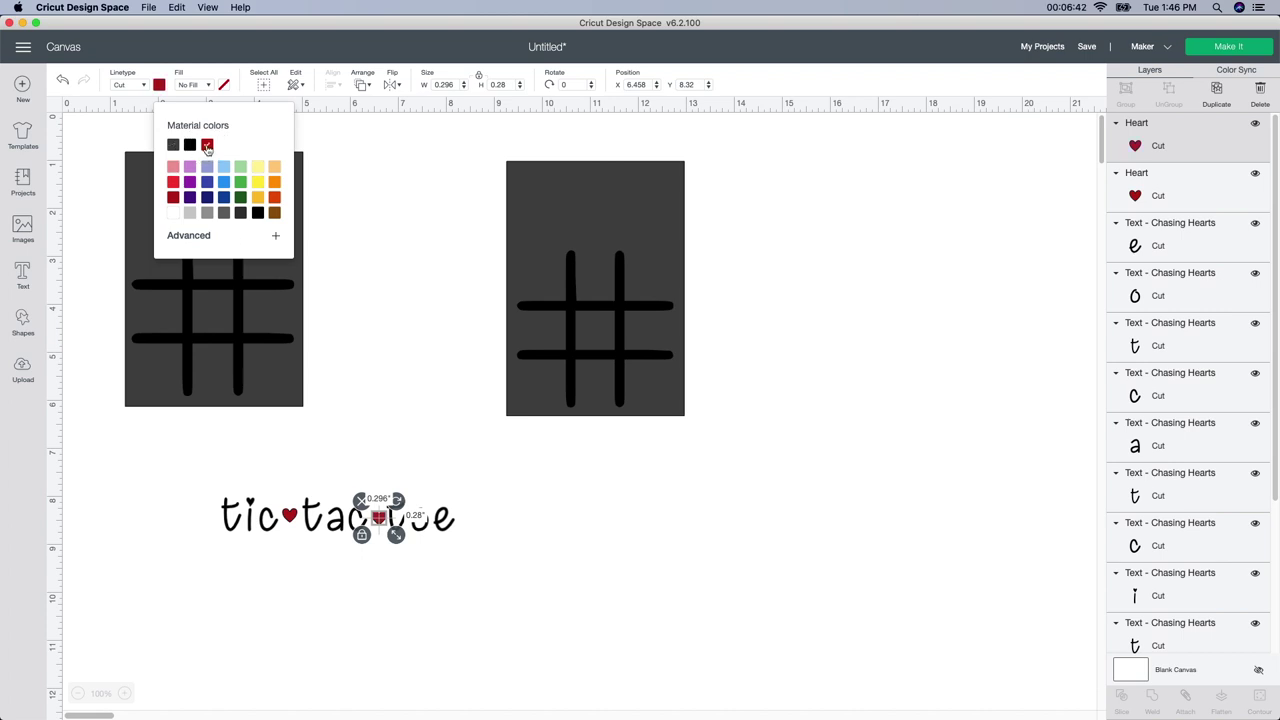
{"action": "left_click", "coordinate": [497, 598]}
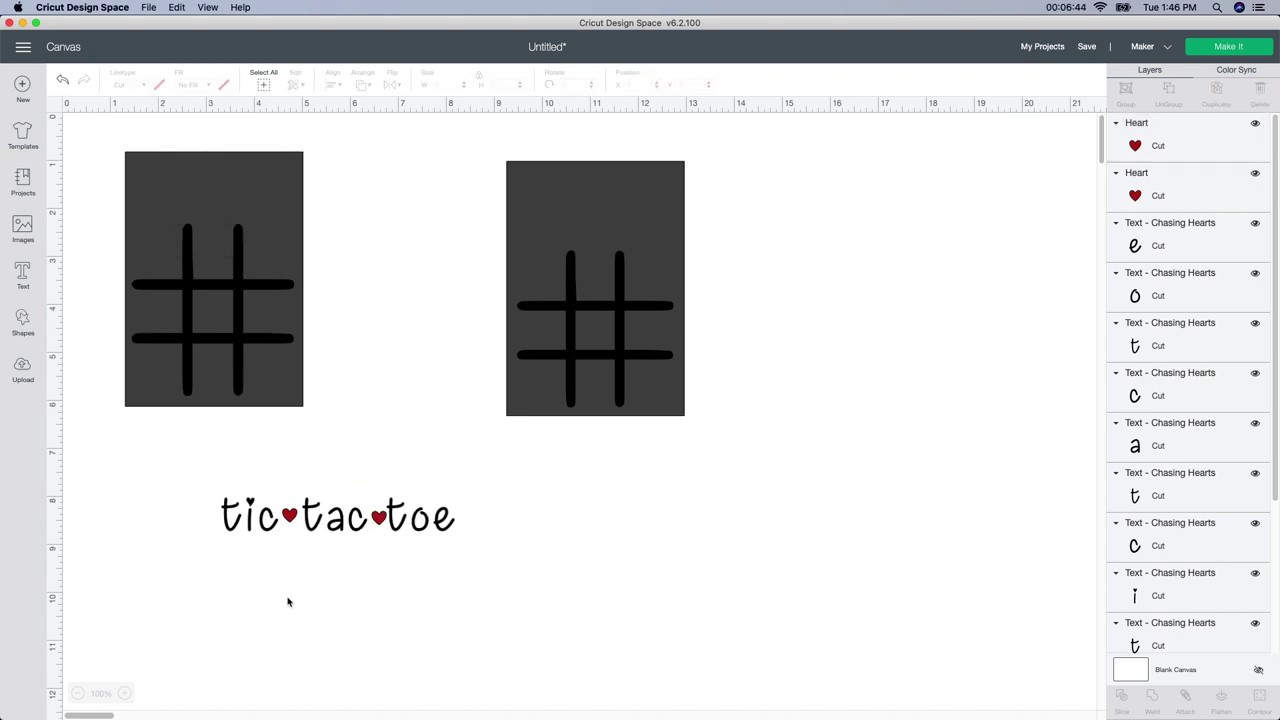
Shrink the lettering and hearts together to about 3.4 in wide and center them above the right board's grid, at about X 9.4, Y 2.1 in
{"action": "left_click_drag", "start_coordinate": [194, 494], "coordinate": [486, 568]}
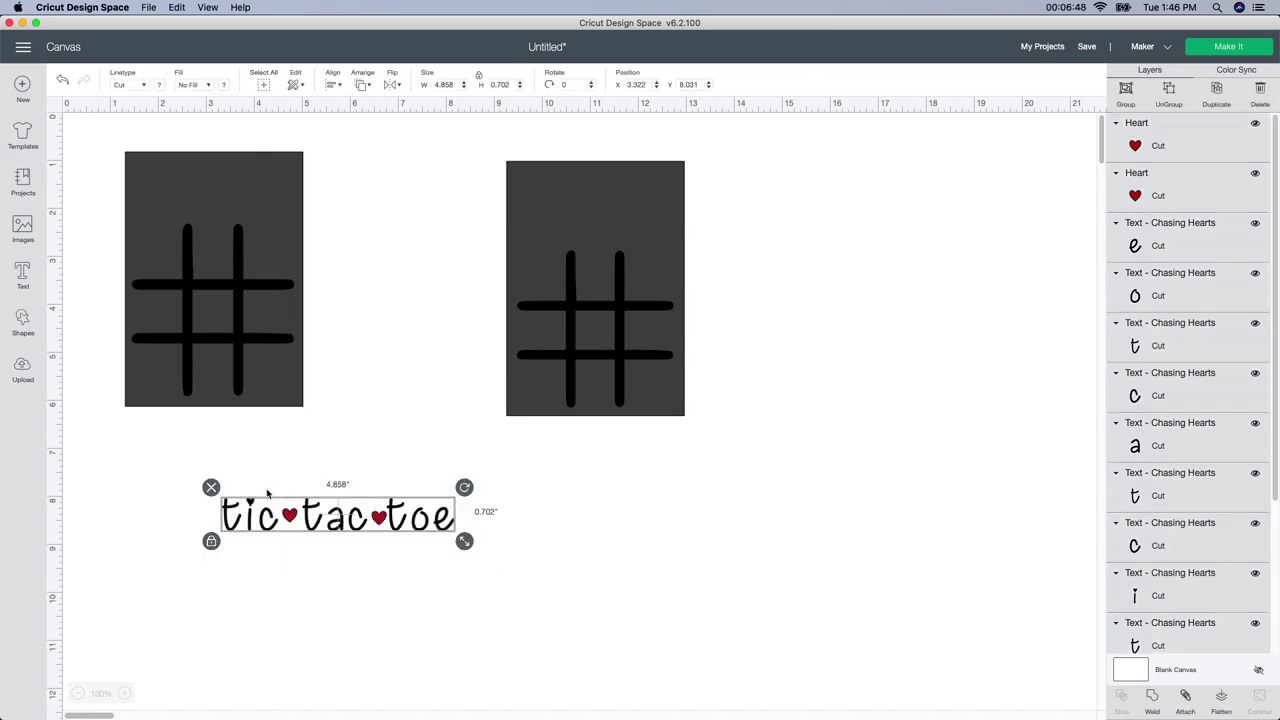
{"action": "left_click_drag", "start_coordinate": [464, 540], "coordinate": [662, 227]}
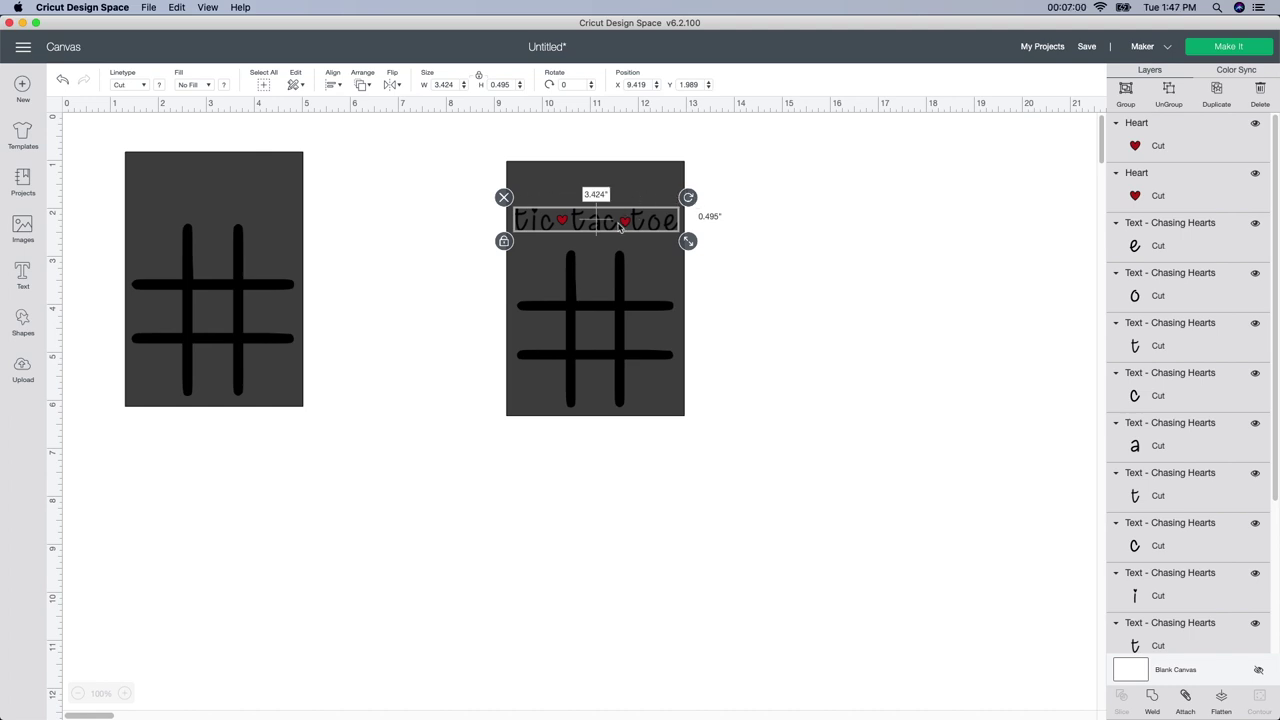
{"action": "left_click_drag", "start_coordinate": [624, 228], "coordinate": [626, 230]}
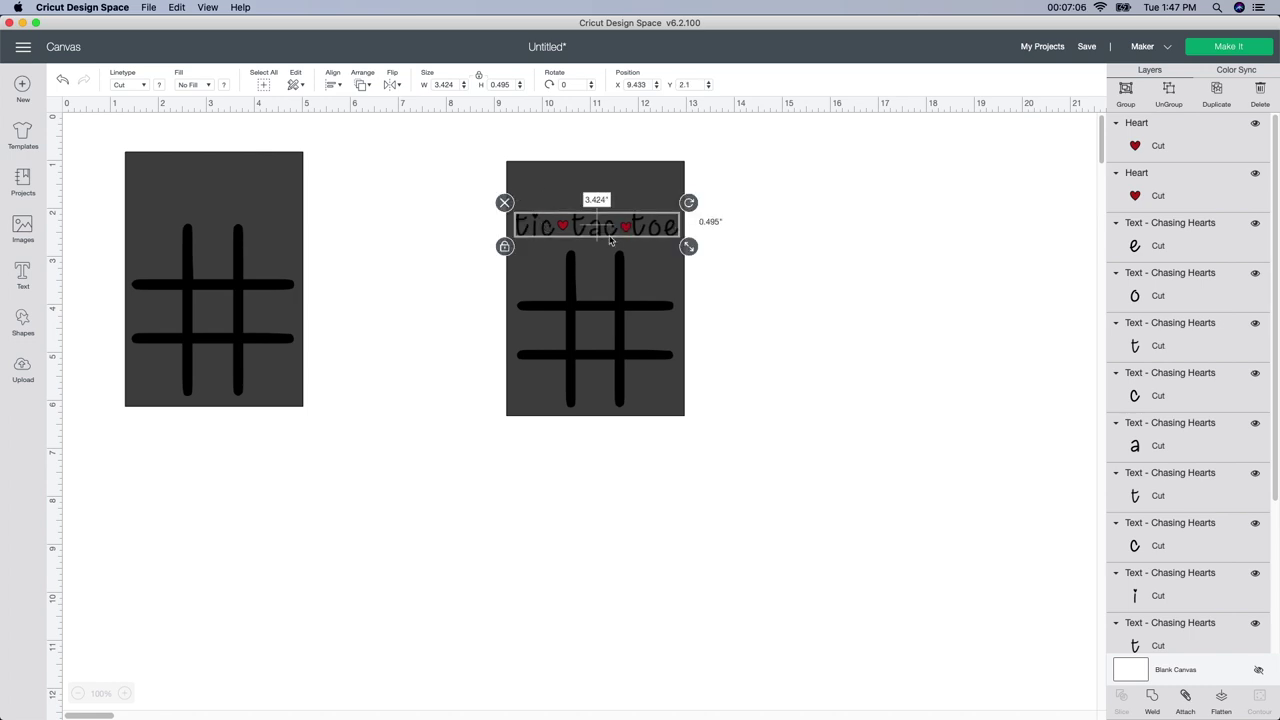
{"action": "left_click", "coordinate": [855, 401]}
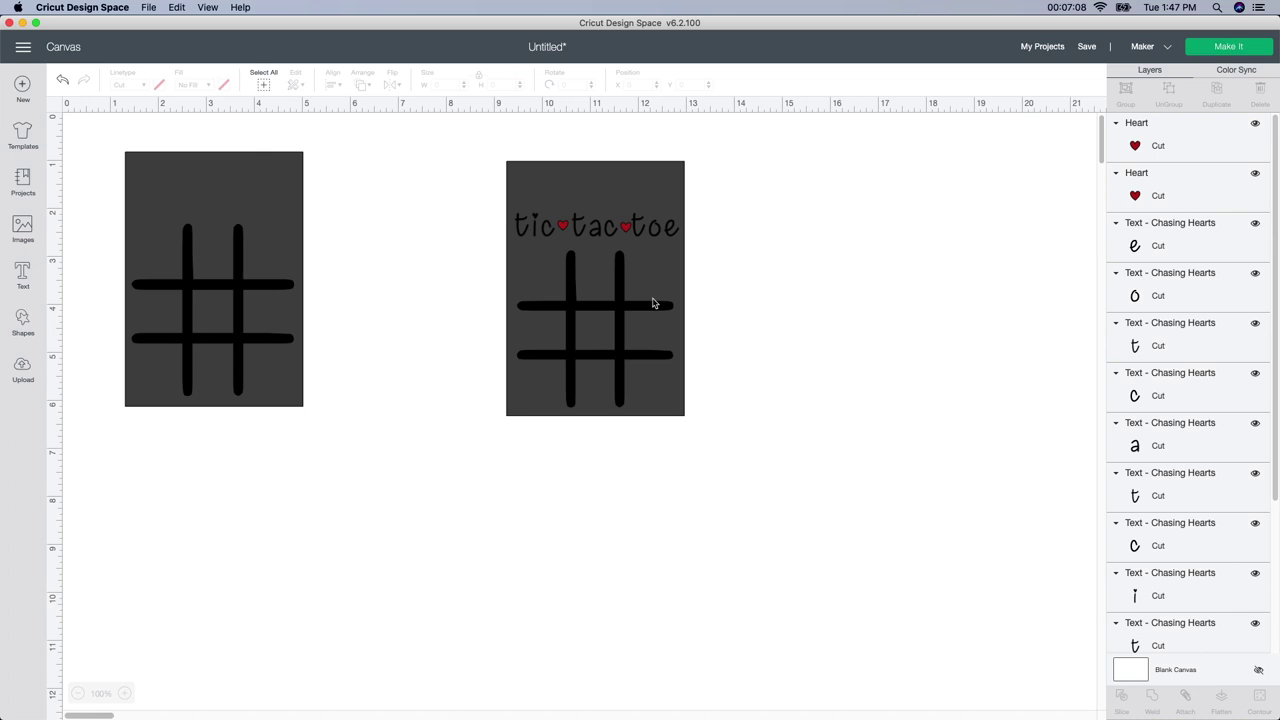
Move the right board's rectangle out from behind its grid and lettering, to about X 16.3, Y 1.3 in
{"action": "left_click", "coordinate": [610, 192]}
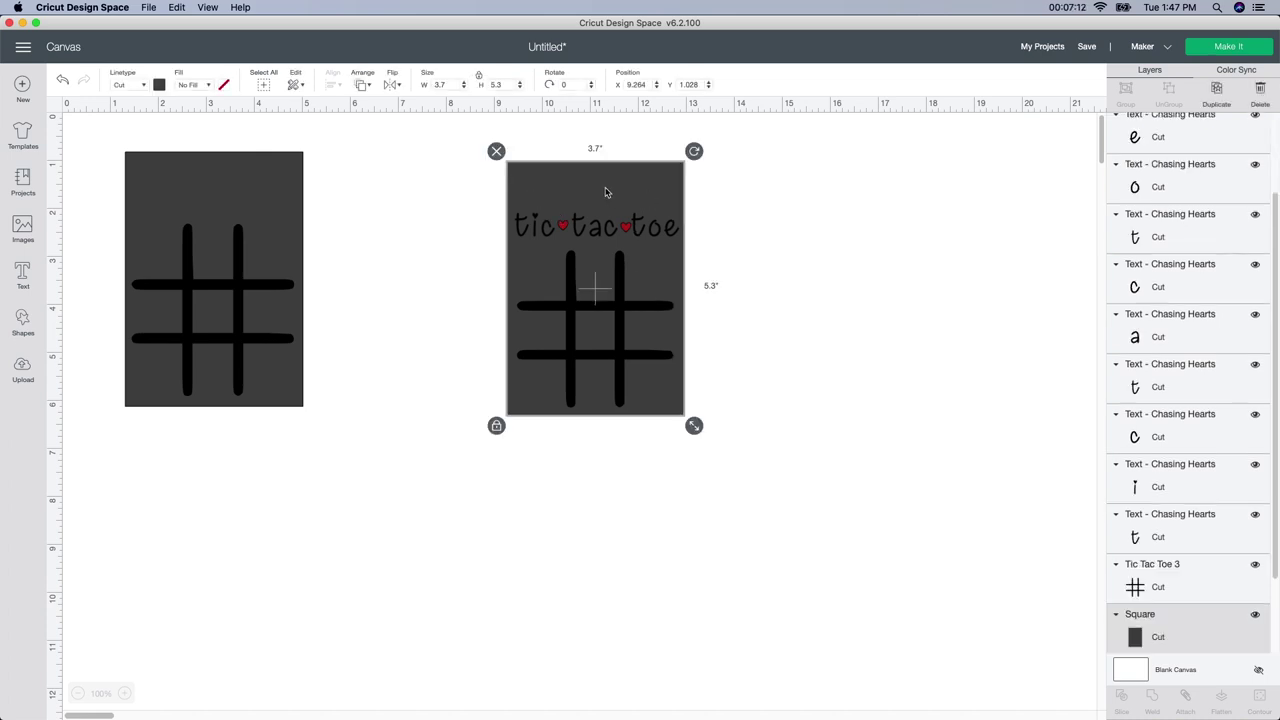
{"action": "left_click_drag", "start_coordinate": [586, 183], "coordinate": [926, 196]}
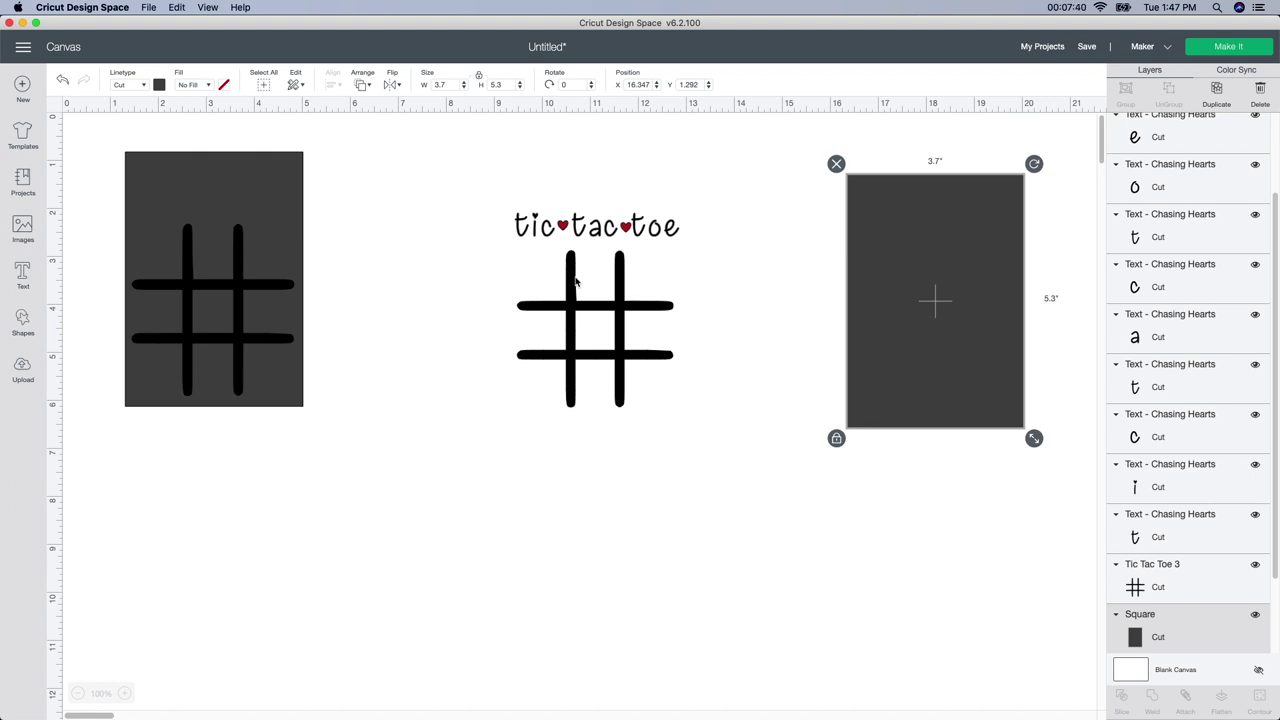
{"action": "left_click", "coordinate": [576, 283]}
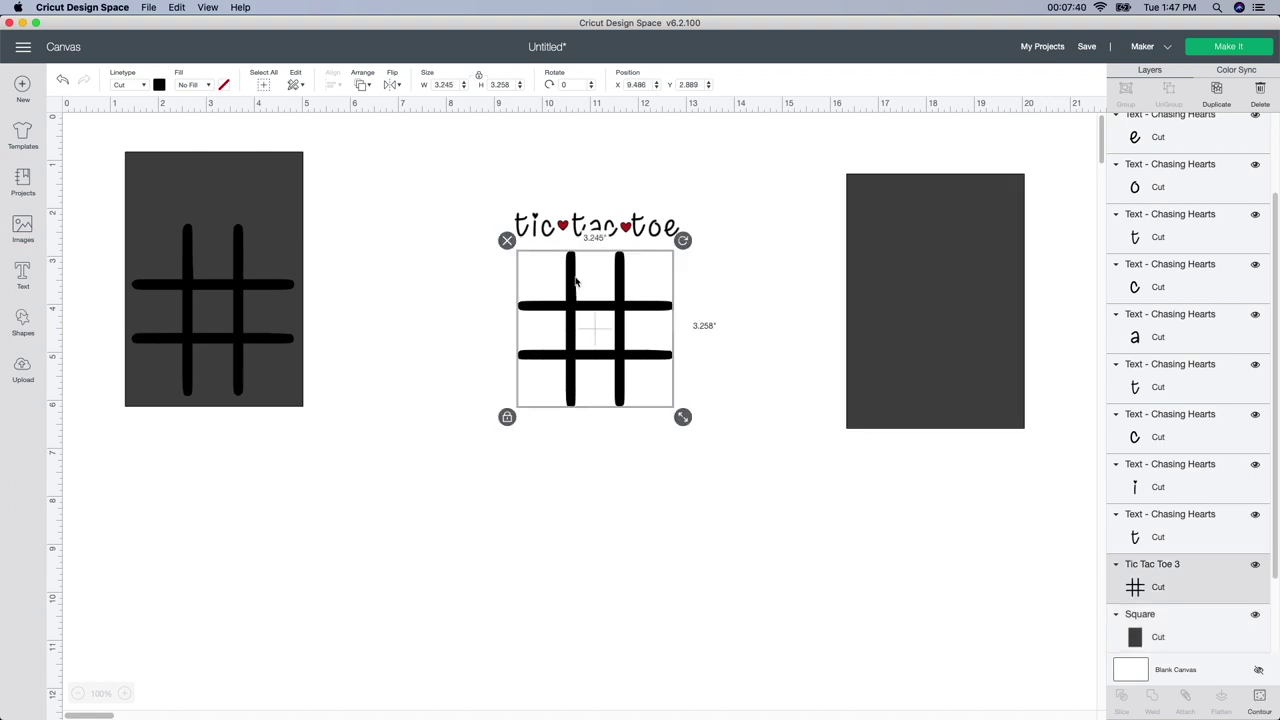
{"action": "left_click", "coordinate": [541, 231]}
{"action": "left_click", "coordinate": [591, 230]}
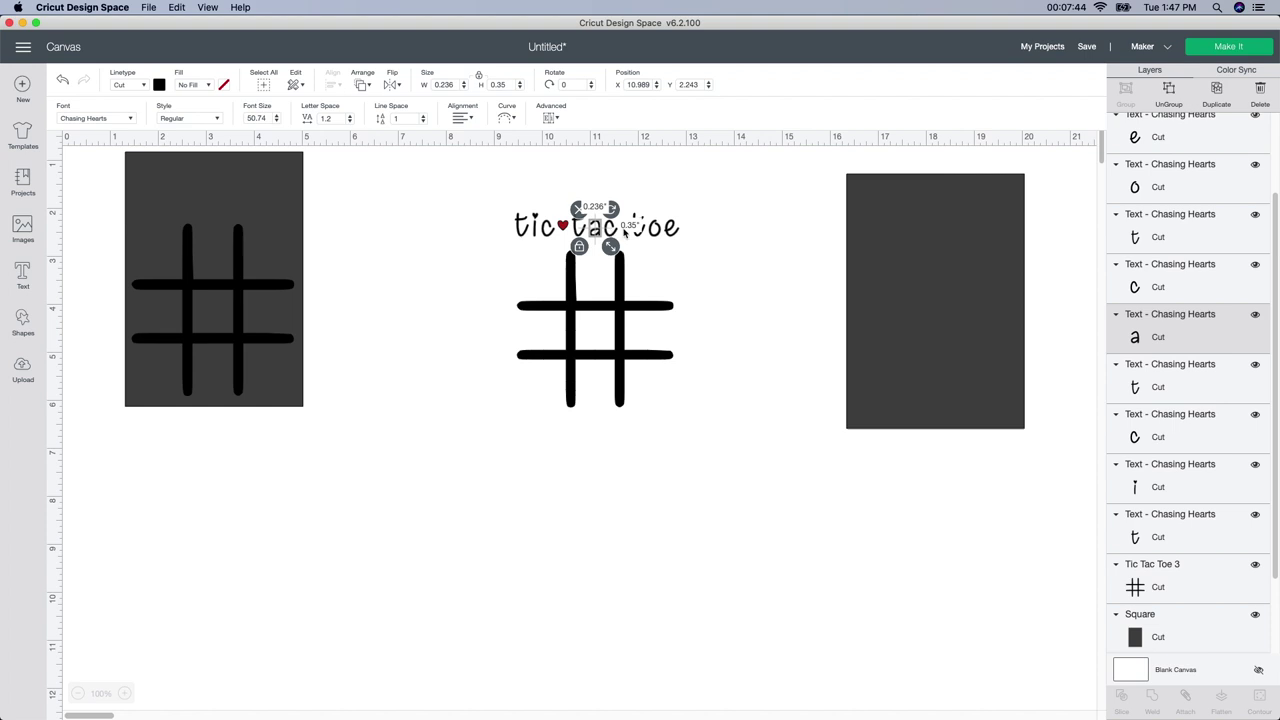
{"action": "left_click", "coordinate": [655, 229]}
{"action": "left_click", "coordinate": [670, 229]}
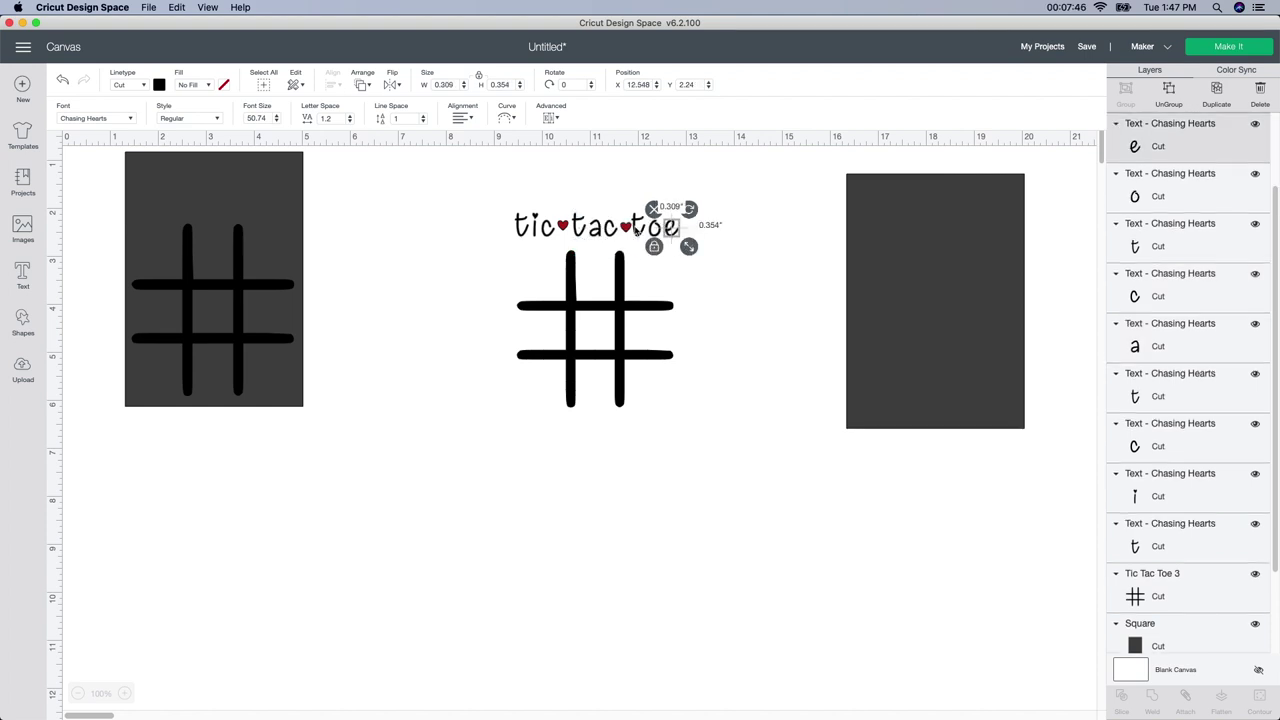
Move the two hearts above the lettering, and weld the "tic tac toe" letters and the grid below them into one shape
{"action": "left_click_drag", "start_coordinate": [627, 228], "coordinate": [631, 155]}
{"action": "left_click_drag", "start_coordinate": [557, 229], "coordinate": [546, 148]}
{"action": "left_click_drag", "start_coordinate": [463, 197], "coordinate": [712, 432]}
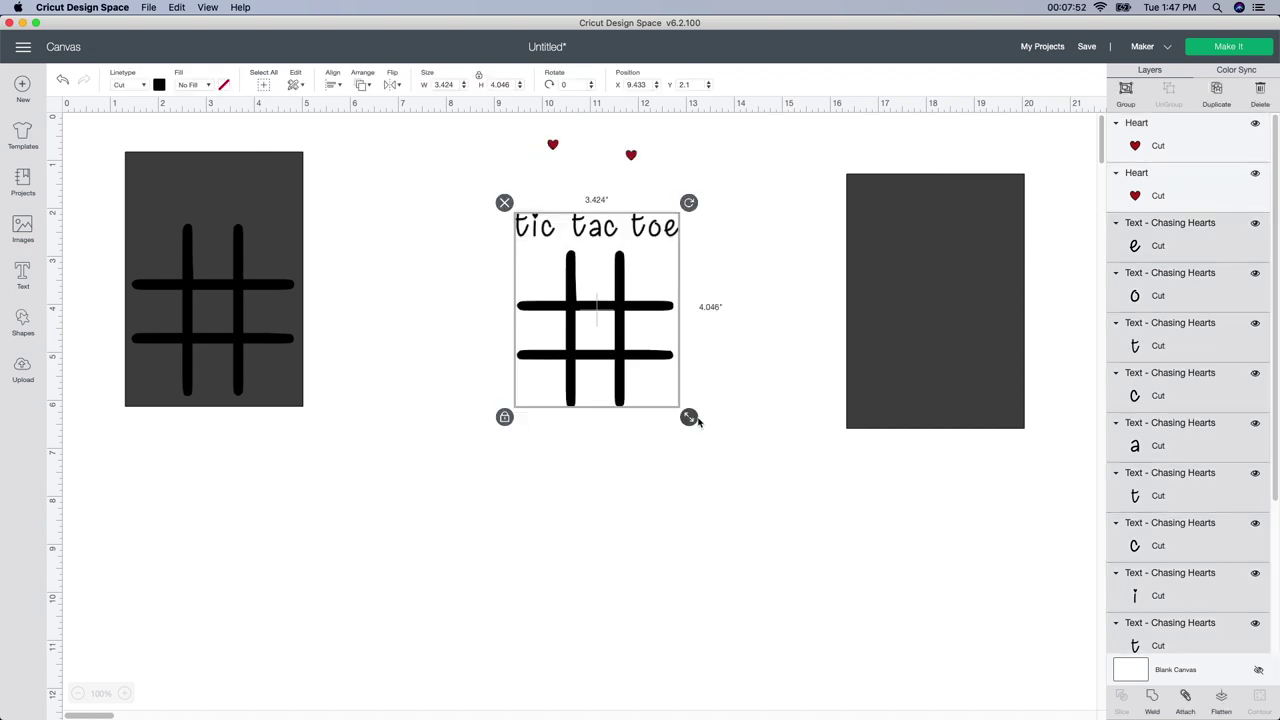
{"action": "left_click", "coordinate": [1158, 706]}
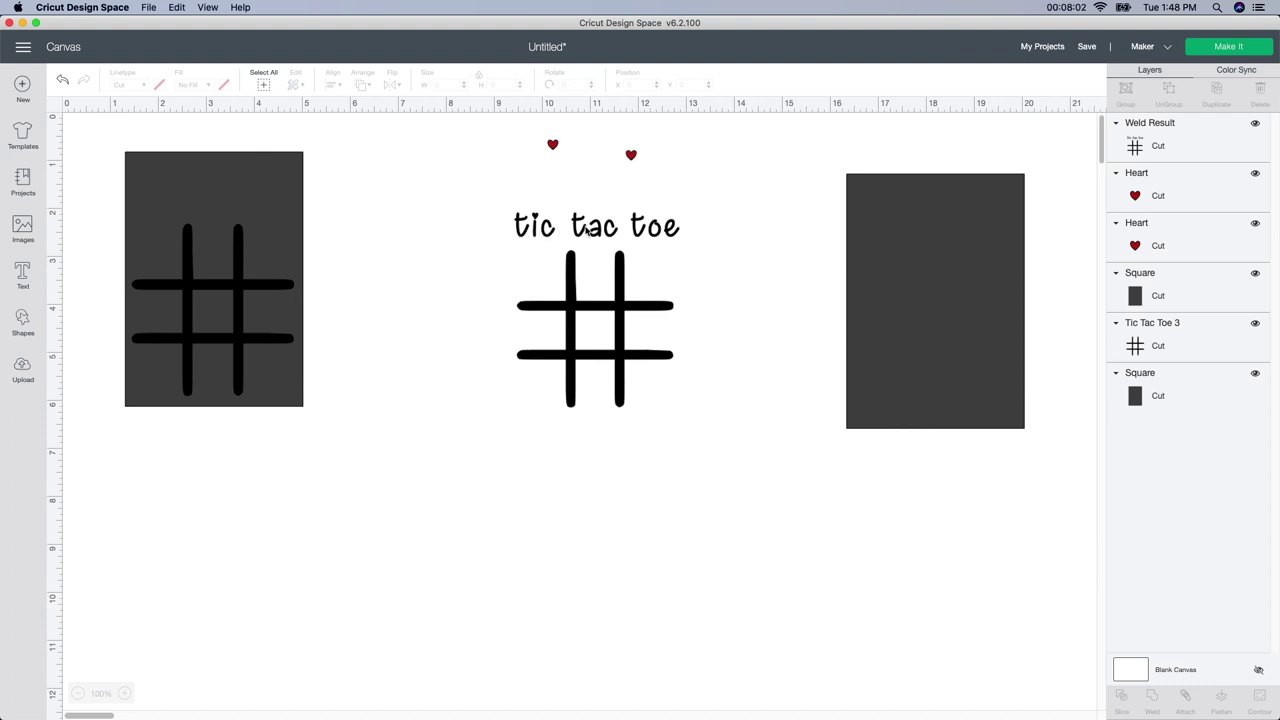
Move the two red hearts back into the gaps between the words of the welded "tic tac toe" lettering
{"action": "left_click_drag", "start_coordinate": [553, 146], "coordinate": [563, 226]}
{"action": "left_click_drag", "start_coordinate": [630, 155], "coordinate": [625, 226]}
{"action": "left_click", "coordinate": [706, 309]}
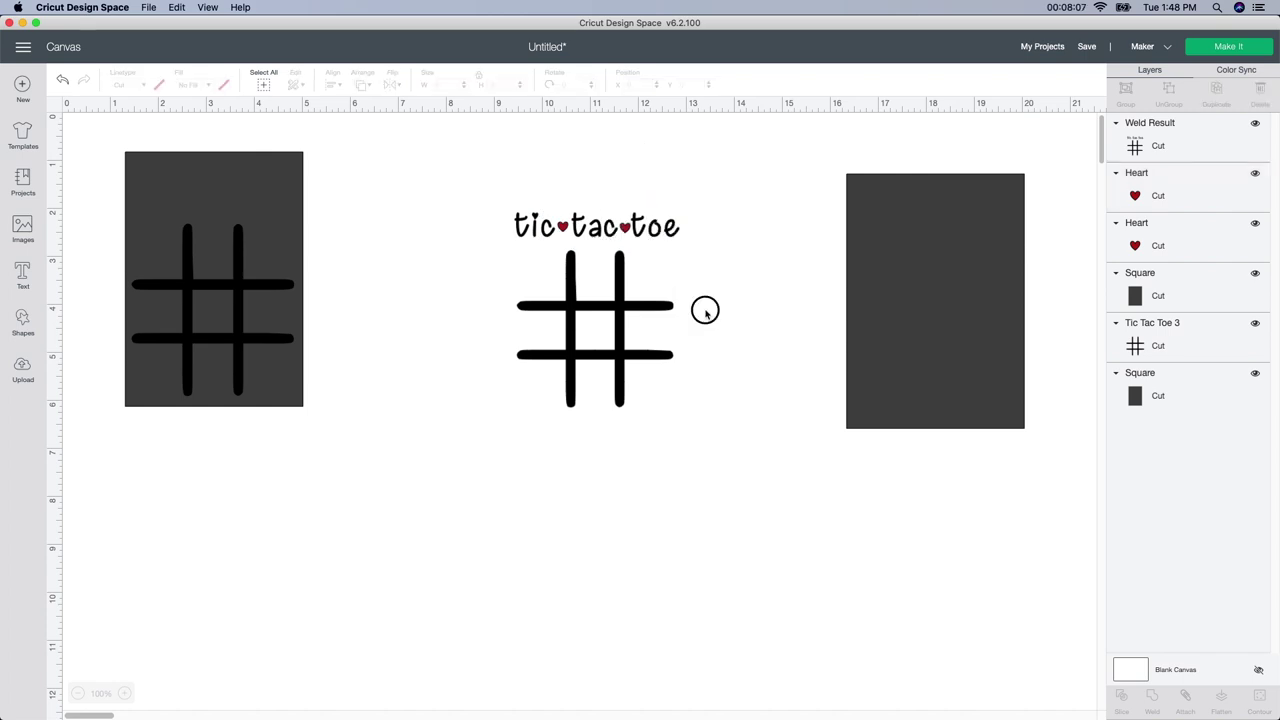
Move the "tic tac toe" lettering, hearts and grid together closer to the left board, and the loose rectangle to about X 12.1, Y 1.0 in
{"action": "left_click", "coordinate": [623, 302]}
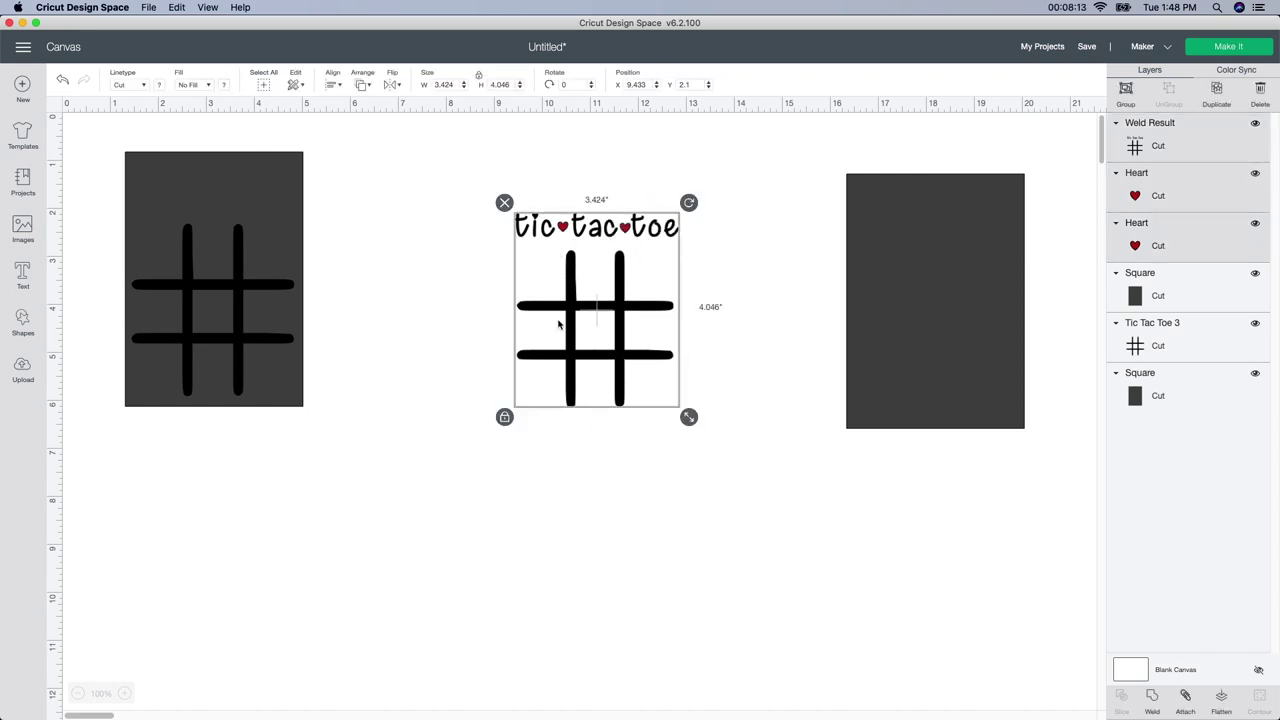
{"action": "left_click_drag", "start_coordinate": [594, 286], "coordinate": [495, 264]}
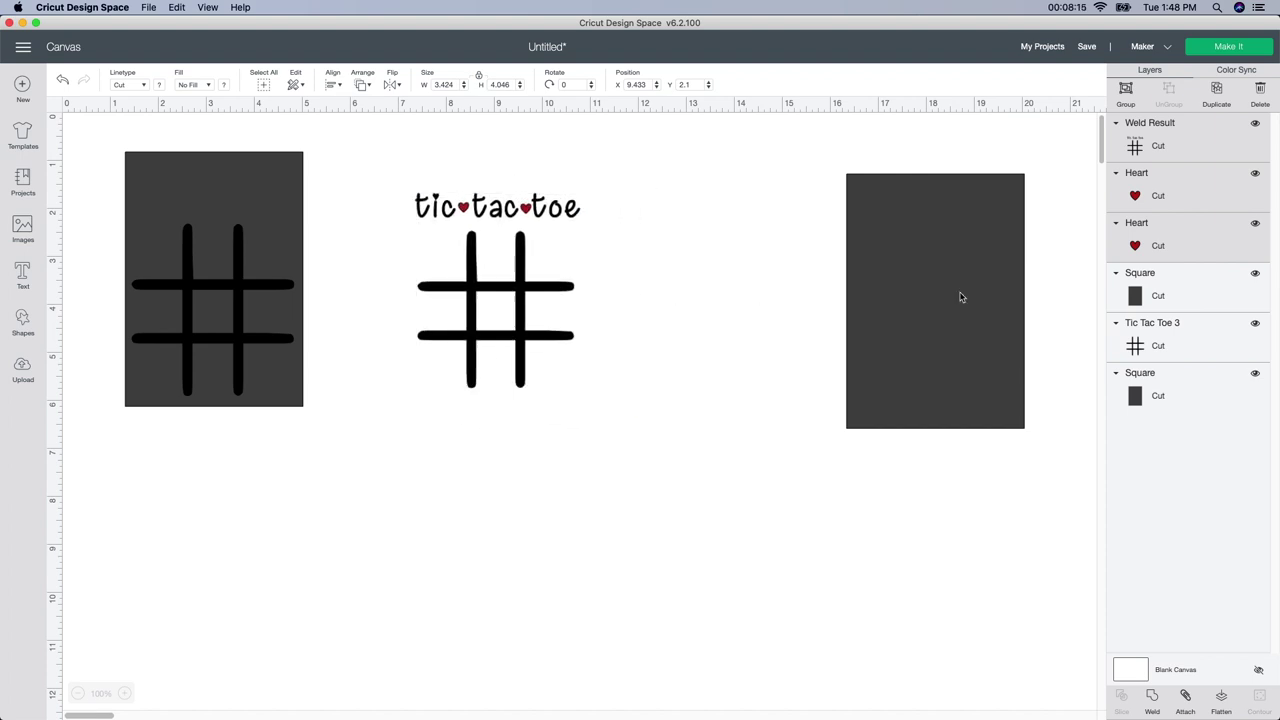
{"action": "left_click", "coordinate": [978, 300]}
{"action": "left_click_drag", "start_coordinate": [980, 302], "coordinate": [777, 289]}
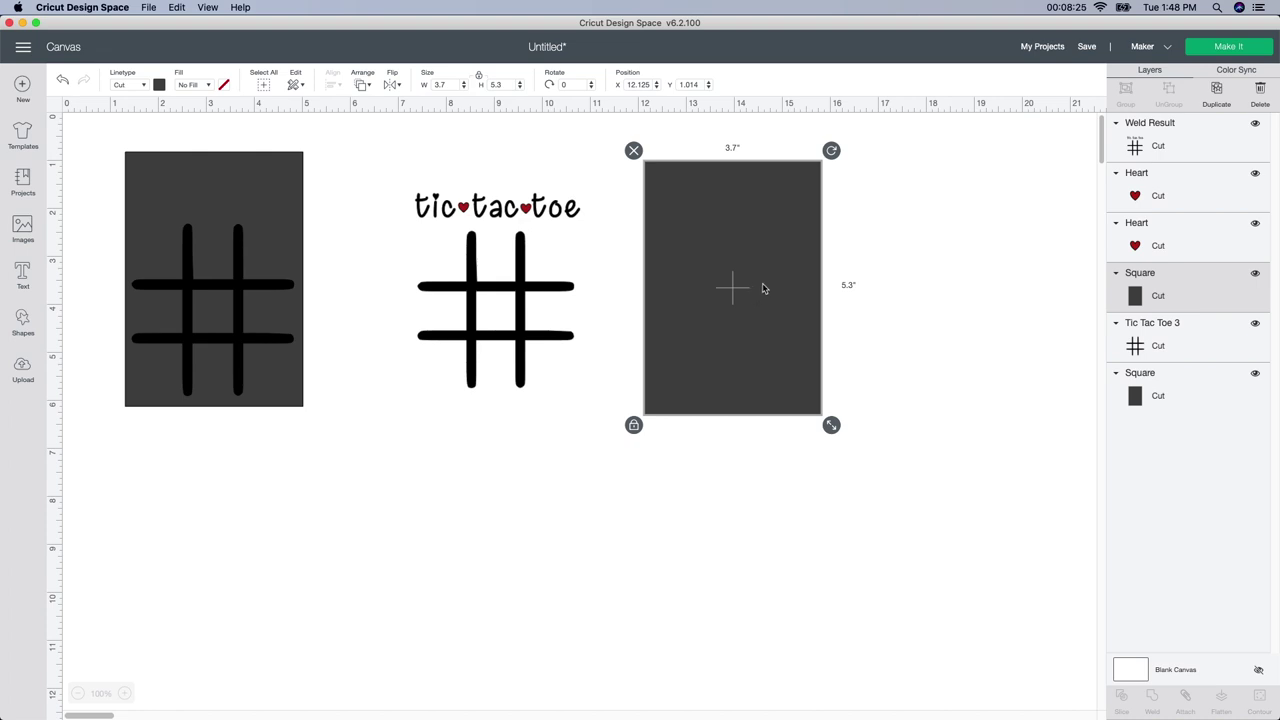
Insert a heart shape, size it to about 2.8 in wide, and place it on the loose rectangle at about X 12.6, Y 2.8 in
{"action": "left_click", "coordinate": [30, 325]}
{"action": "left_click", "coordinate": [76, 418]}
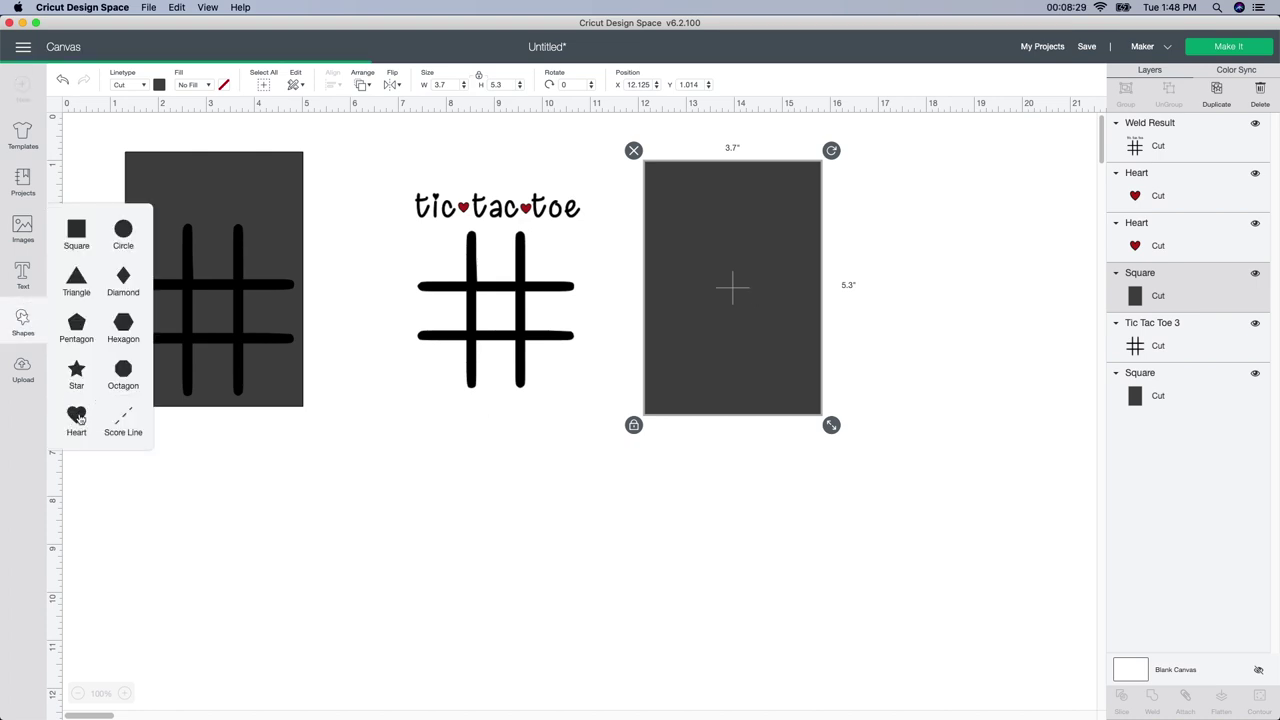
{"action": "left_click", "coordinate": [278, 340]}
{"action": "left_click_drag", "start_coordinate": [278, 340], "coordinate": [715, 322]}
{"action": "left_click_drag", "start_coordinate": [820, 400], "coordinate": [790, 372]}
{"action": "left_click_drag", "start_coordinate": [745, 334], "coordinate": [757, 335]}
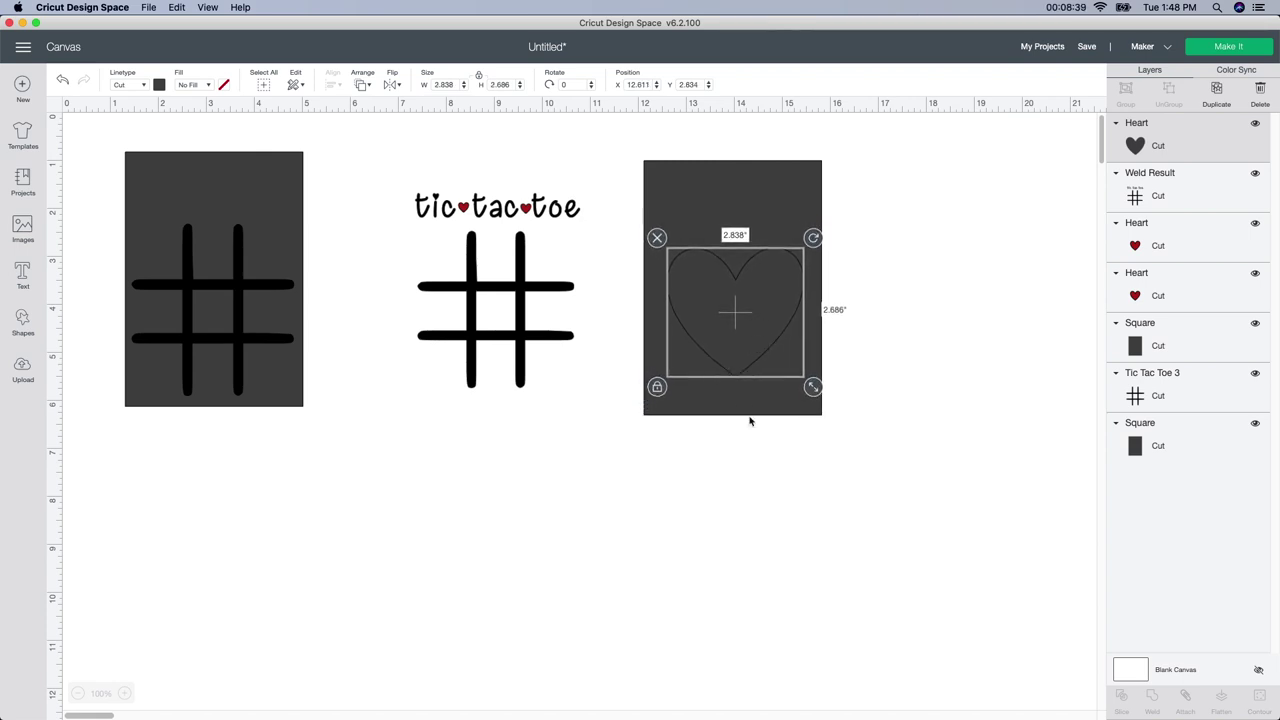
{"action": "left_click", "coordinate": [757, 520]}
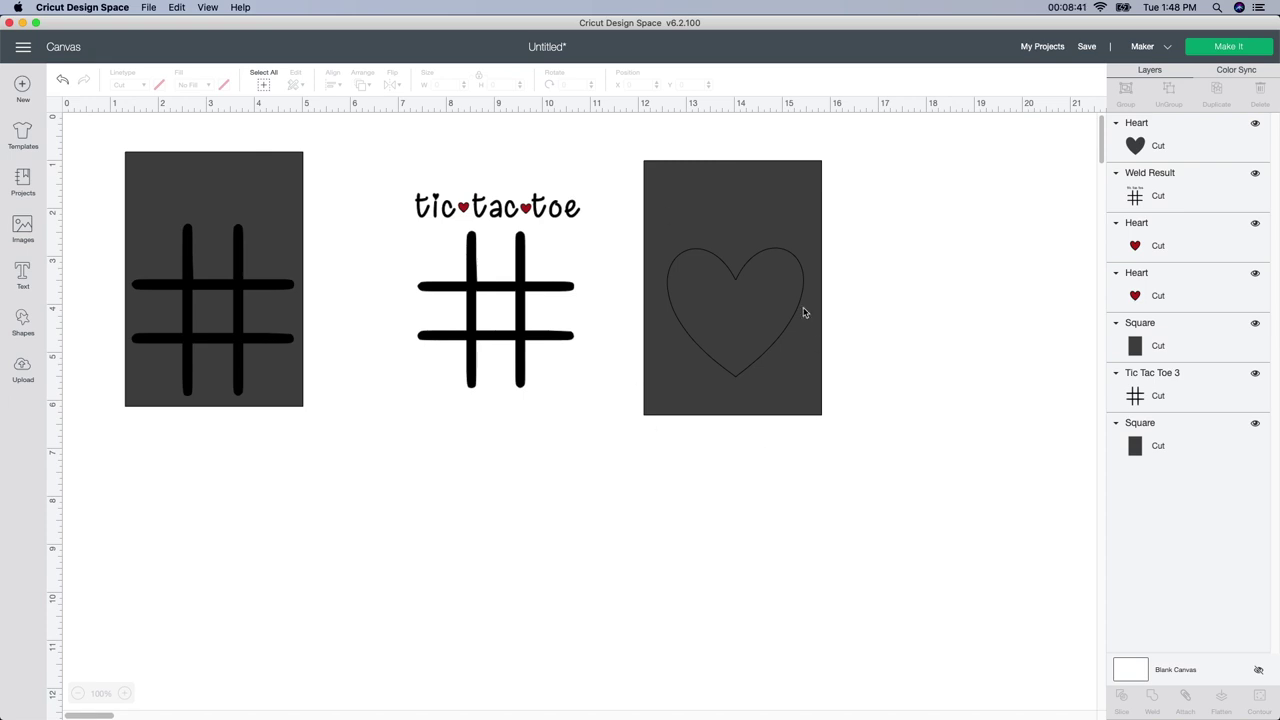
Recolor the large heart the same dark red as the small hearts and place it below the lettered grid at about X 7.5, Y 6.3 in
{"action": "left_click", "coordinate": [758, 317]}
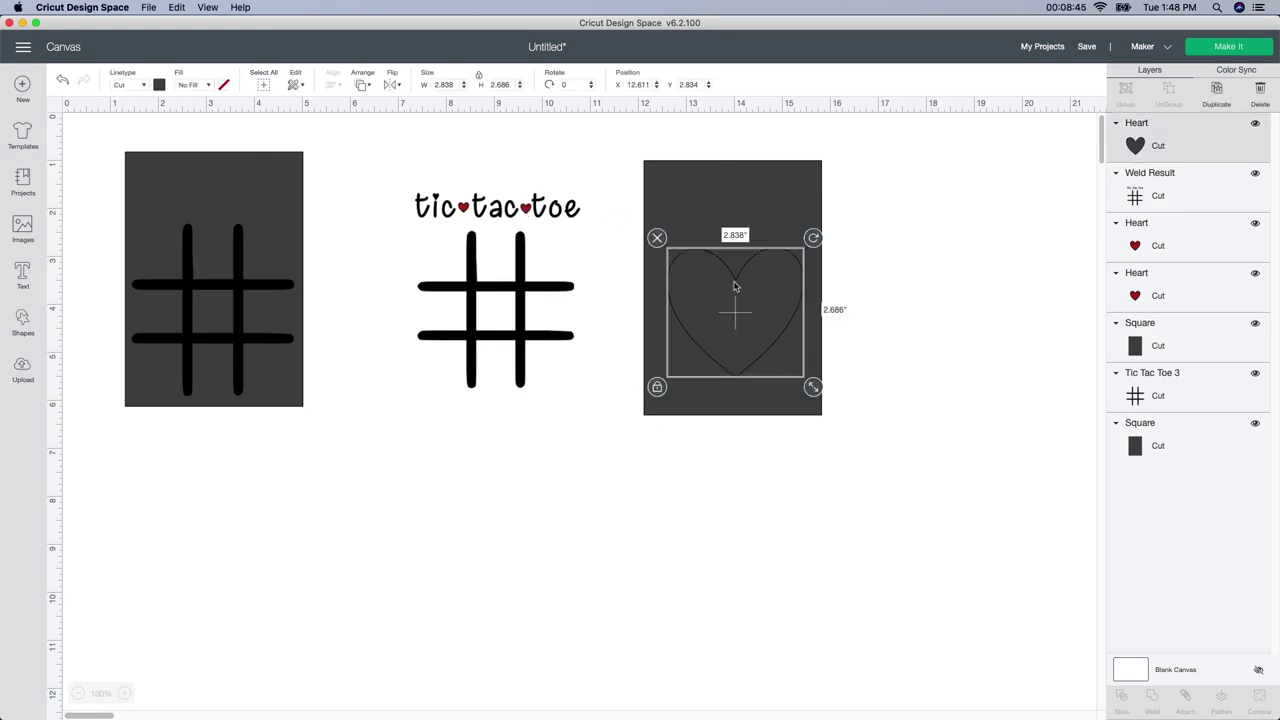
{"action": "left_click", "coordinate": [159, 85]}
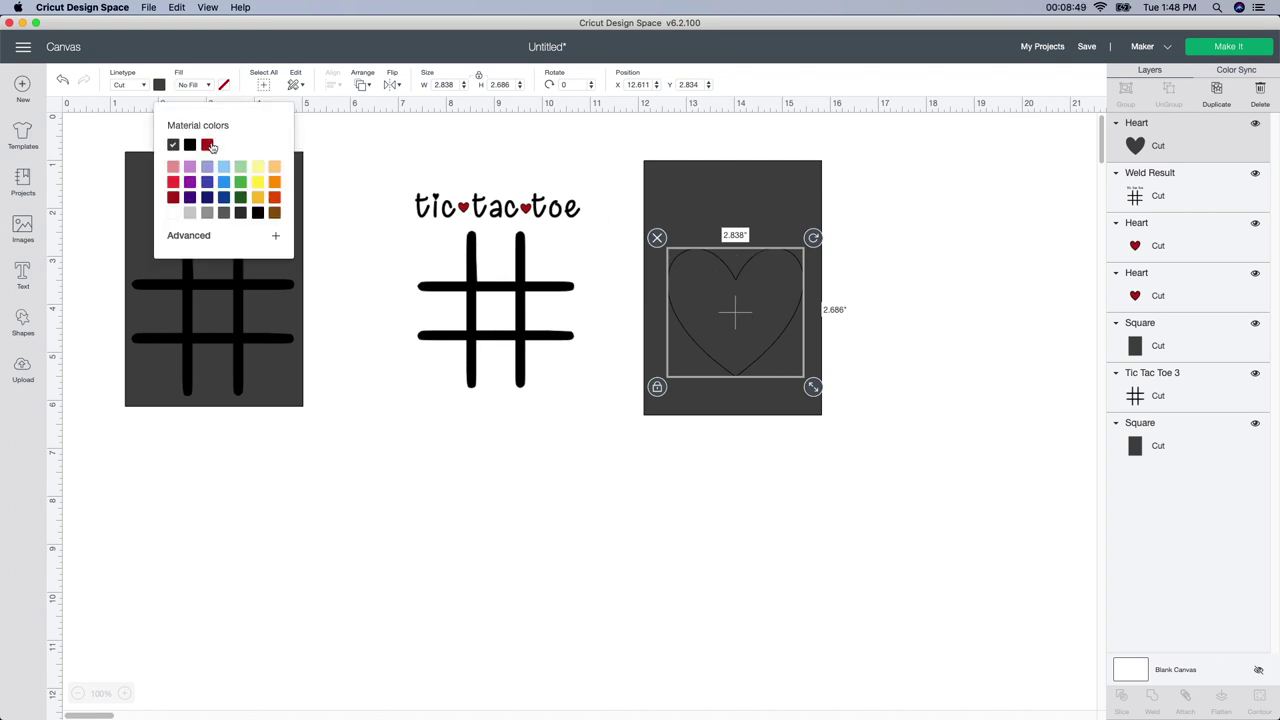
{"action": "left_click_drag", "start_coordinate": [734, 312], "coordinate": [489, 480]}
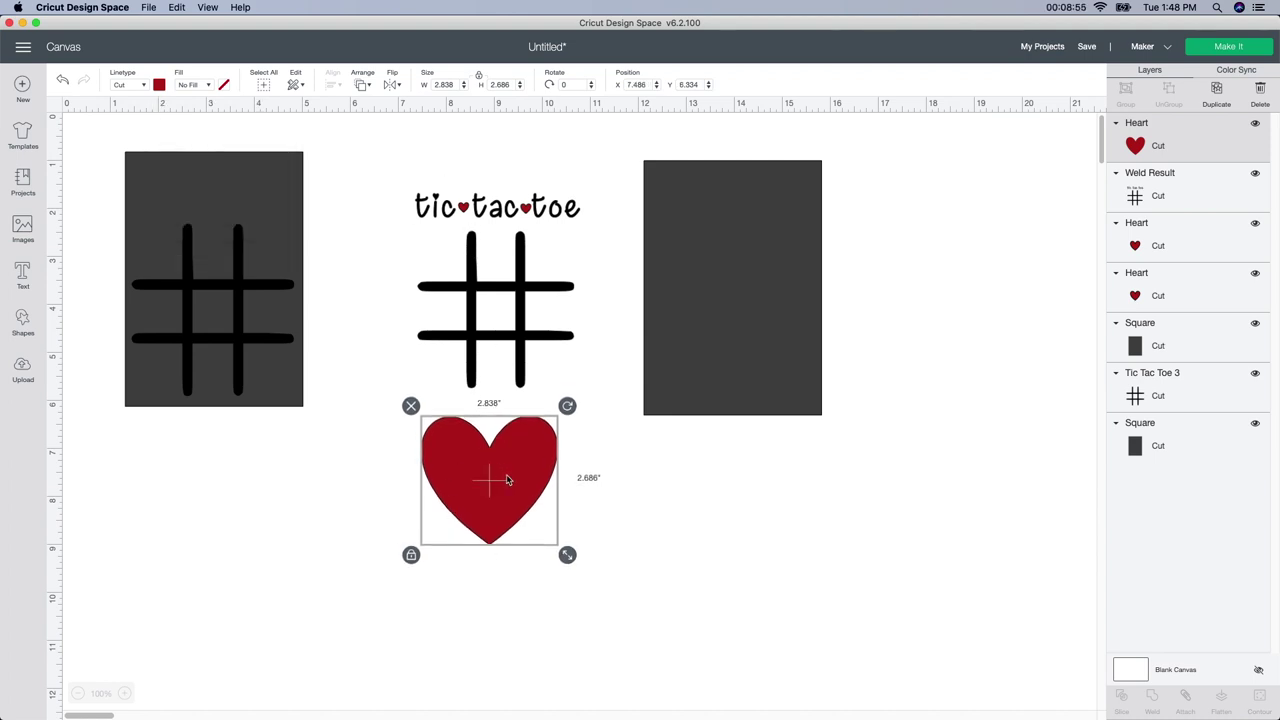
Move the loose rectangle aside to about X 16.7, Y 0.9 in, and duplicate the large red heart, placing the copy at about X 11.4, Y 4.6 in
{"action": "left_click_drag", "start_coordinate": [749, 323], "coordinate": [968, 319]}
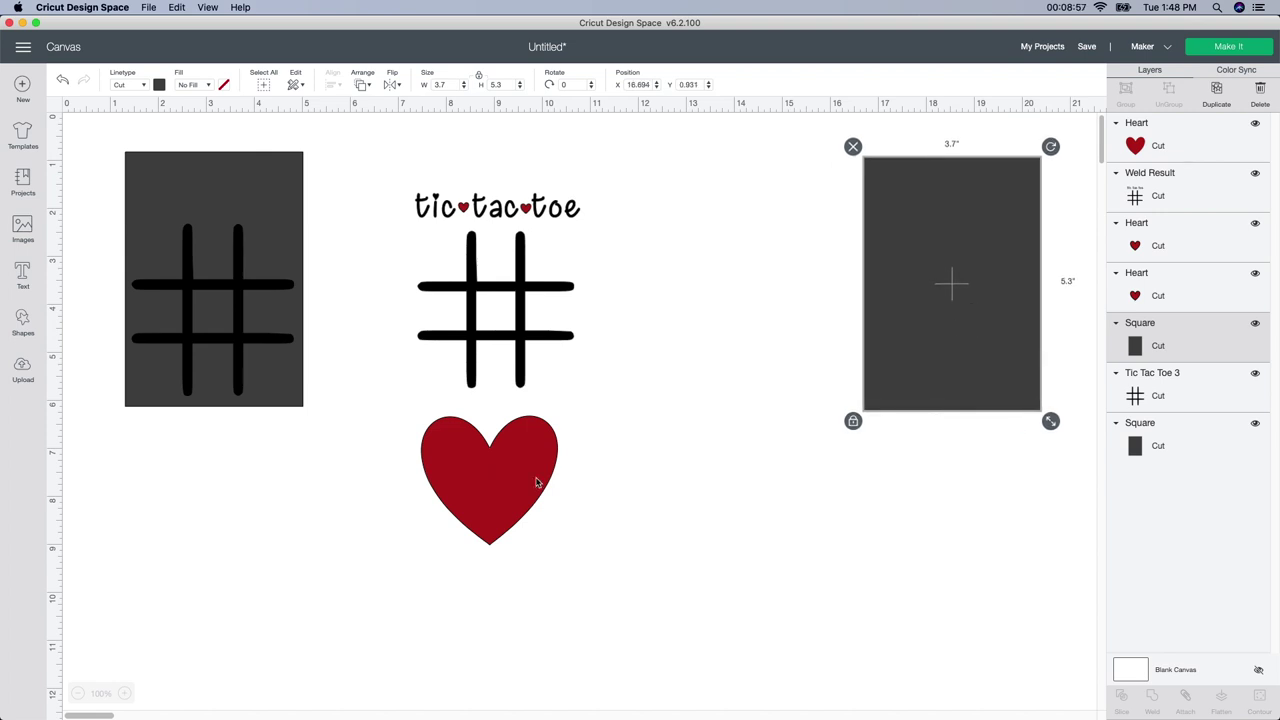
{"action": "left_click", "coordinate": [534, 478]}
{"action": "left_click", "coordinate": [1216, 90]}
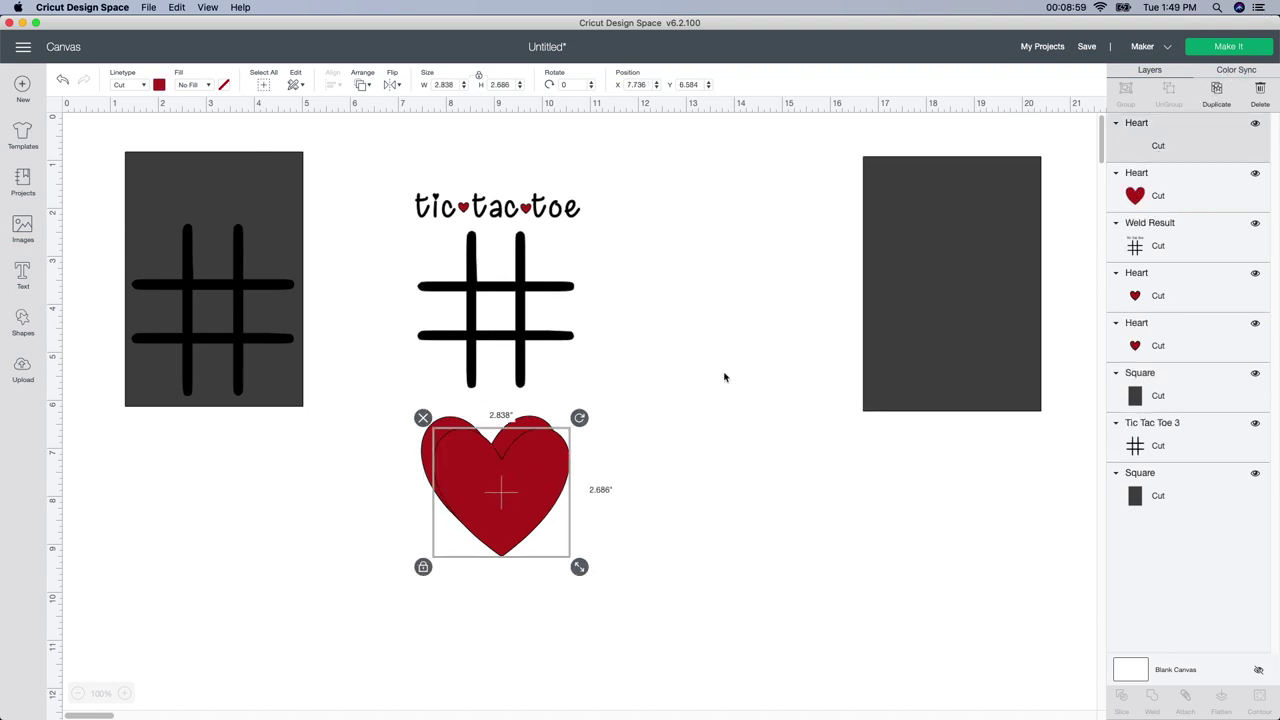
{"action": "left_click_drag", "start_coordinate": [534, 488], "coordinate": [704, 392]}
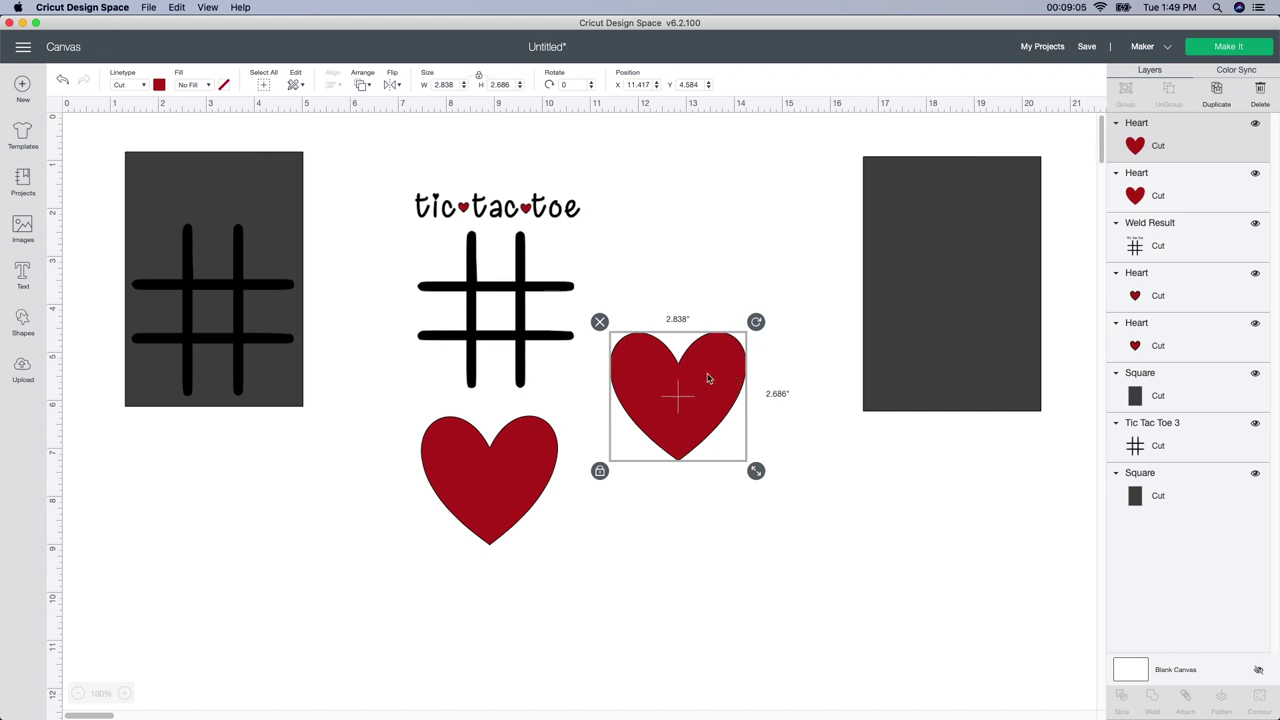
Add a first name as Chasing Hearts text, place it inside the duplicated heart, and shrink it to about 2 in wide
{"action": "left_click", "coordinate": [22, 276]}
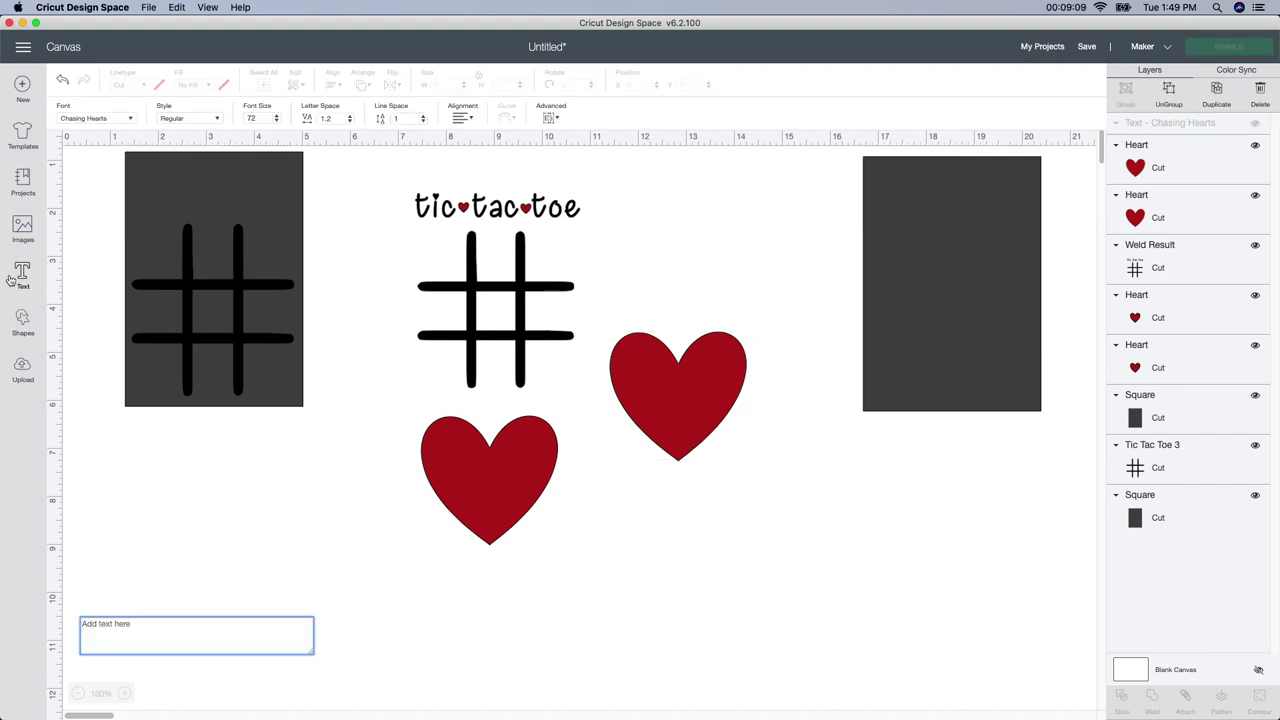
{"action": "type", "text": "Ember"}
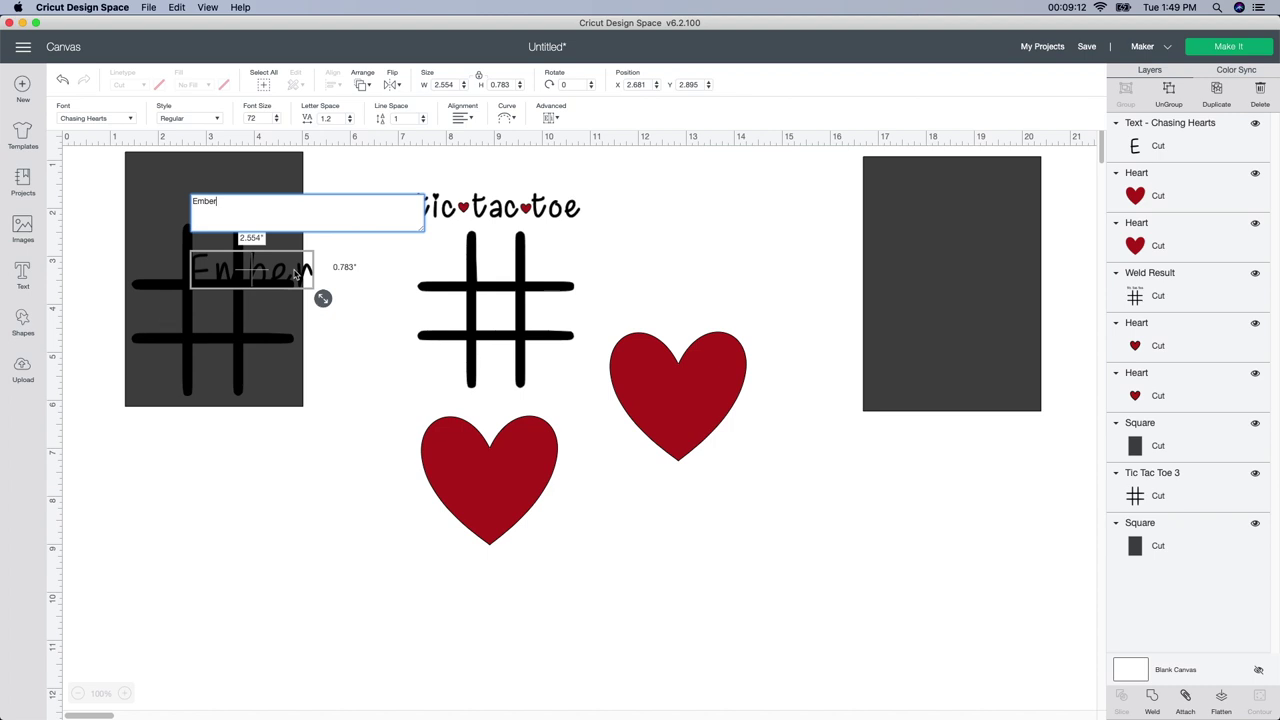
{"action": "left_click_drag", "start_coordinate": [296, 275], "coordinate": [403, 497]}
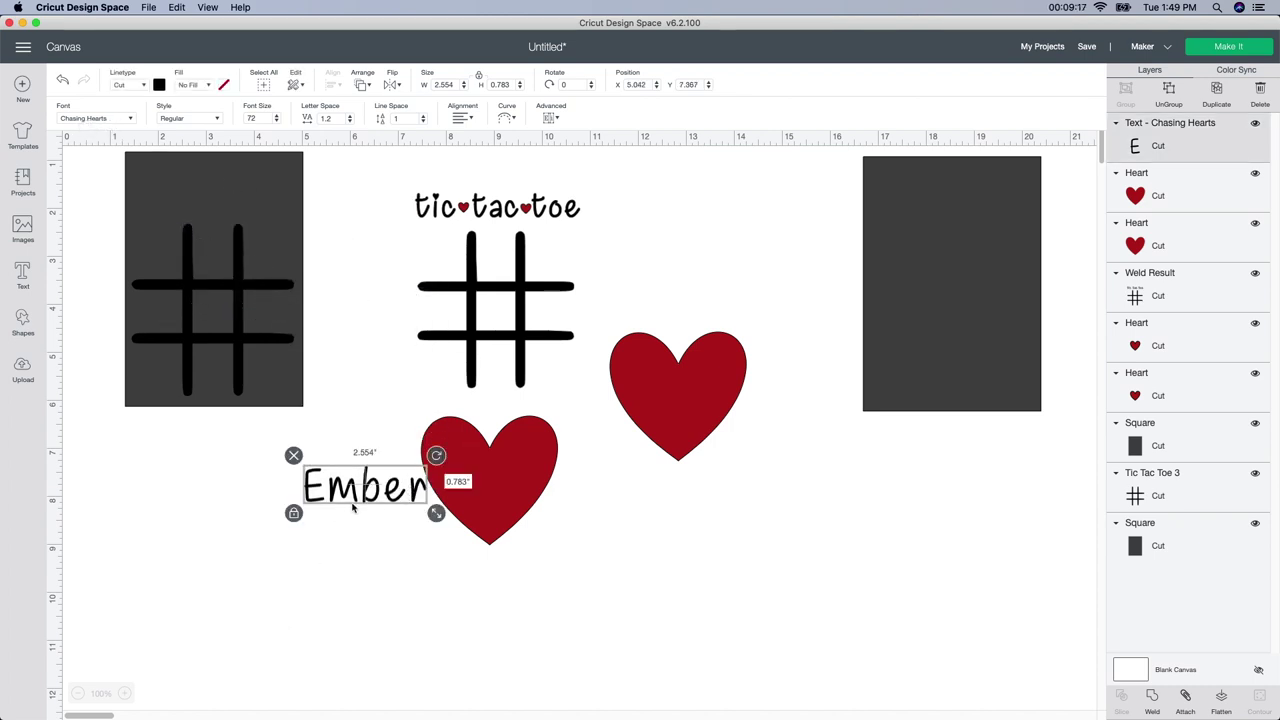
{"action": "left_click_drag", "start_coordinate": [367, 494], "coordinate": [678, 387]}
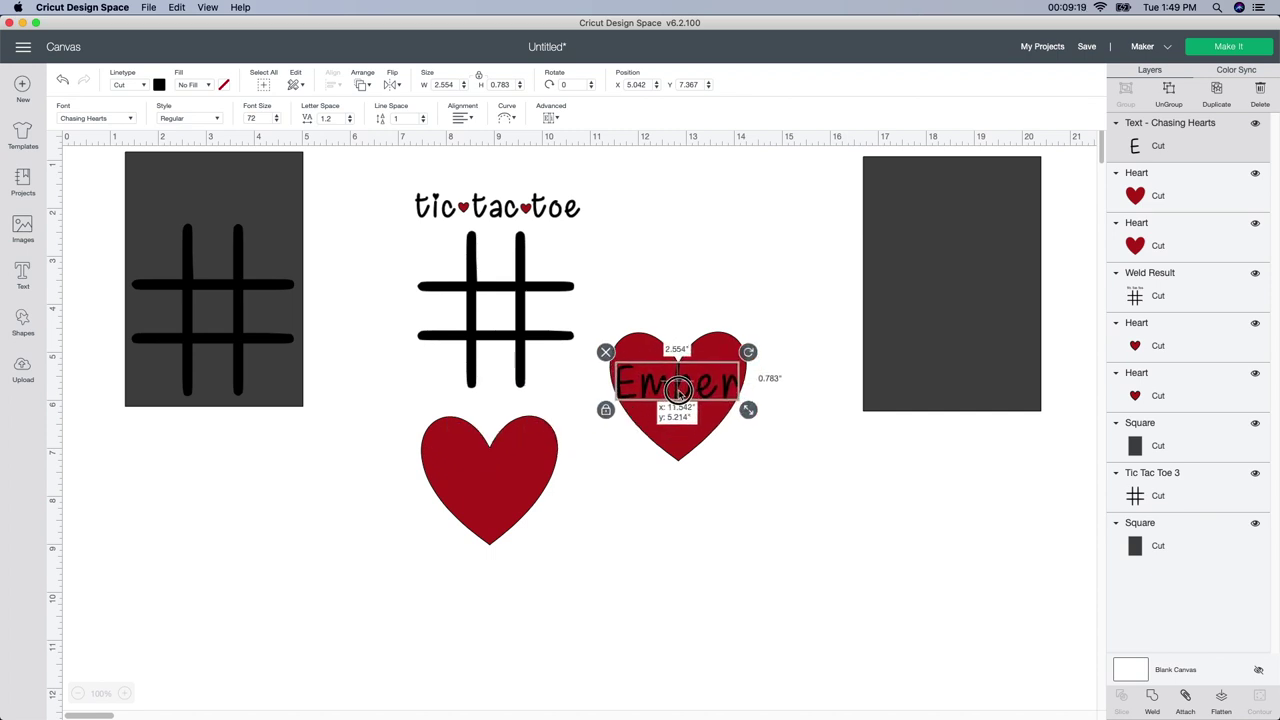
{"action": "left_click_drag", "start_coordinate": [751, 411], "coordinate": [714, 407]}
{"action": "left_click", "coordinate": [726, 472]}
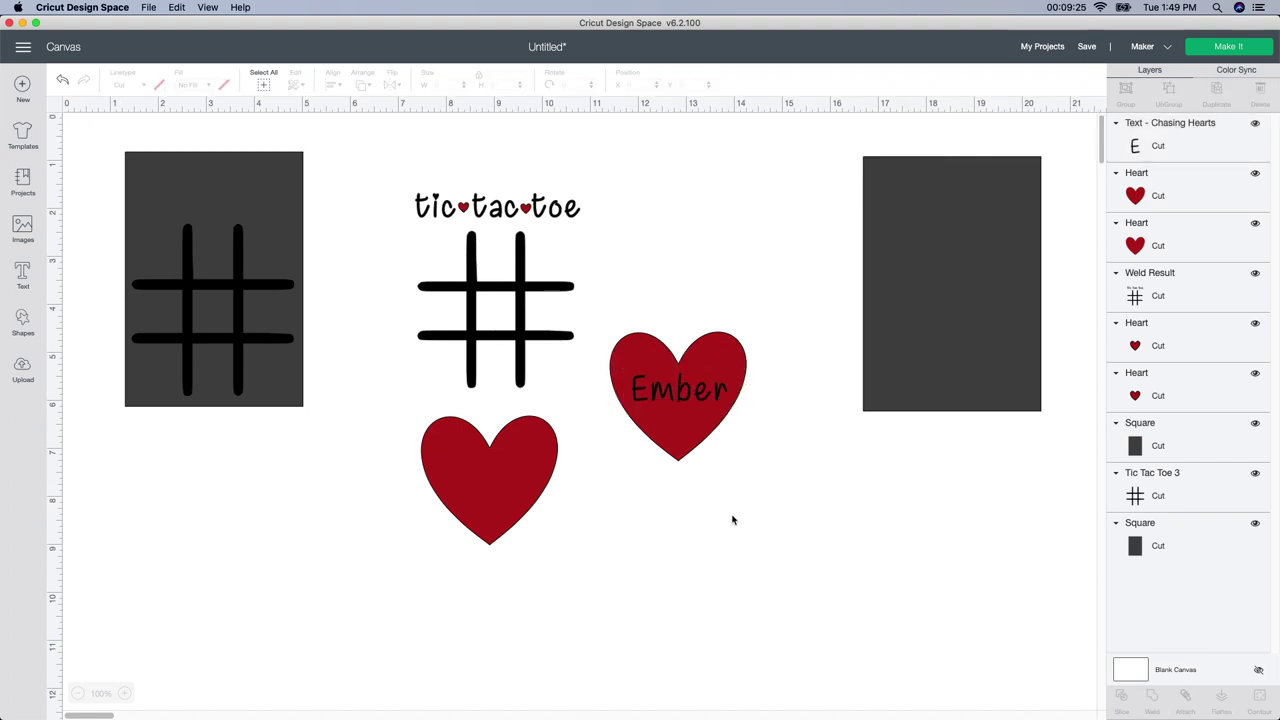
Center the name horizontally on the duplicated heart and slice the name out of the heart
{"action": "left_click_drag", "start_coordinate": [617, 276], "coordinate": [757, 486]}
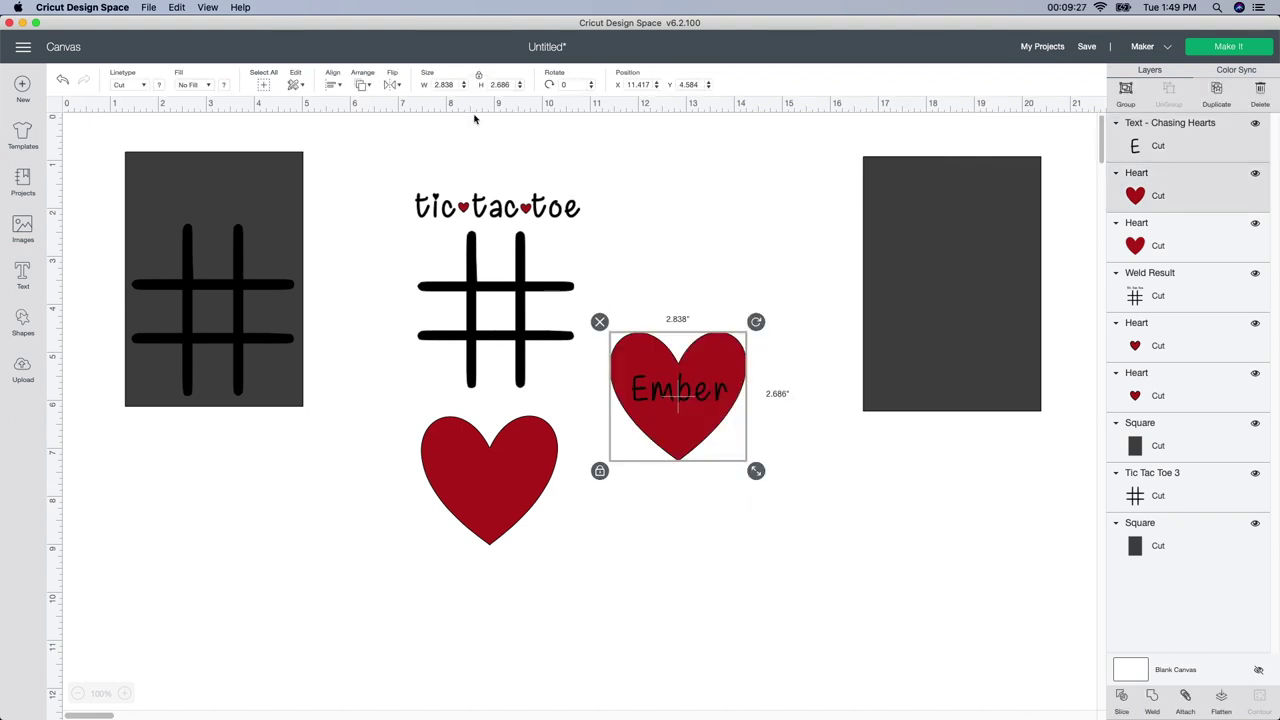
{"action": "left_click", "coordinate": [334, 85]}
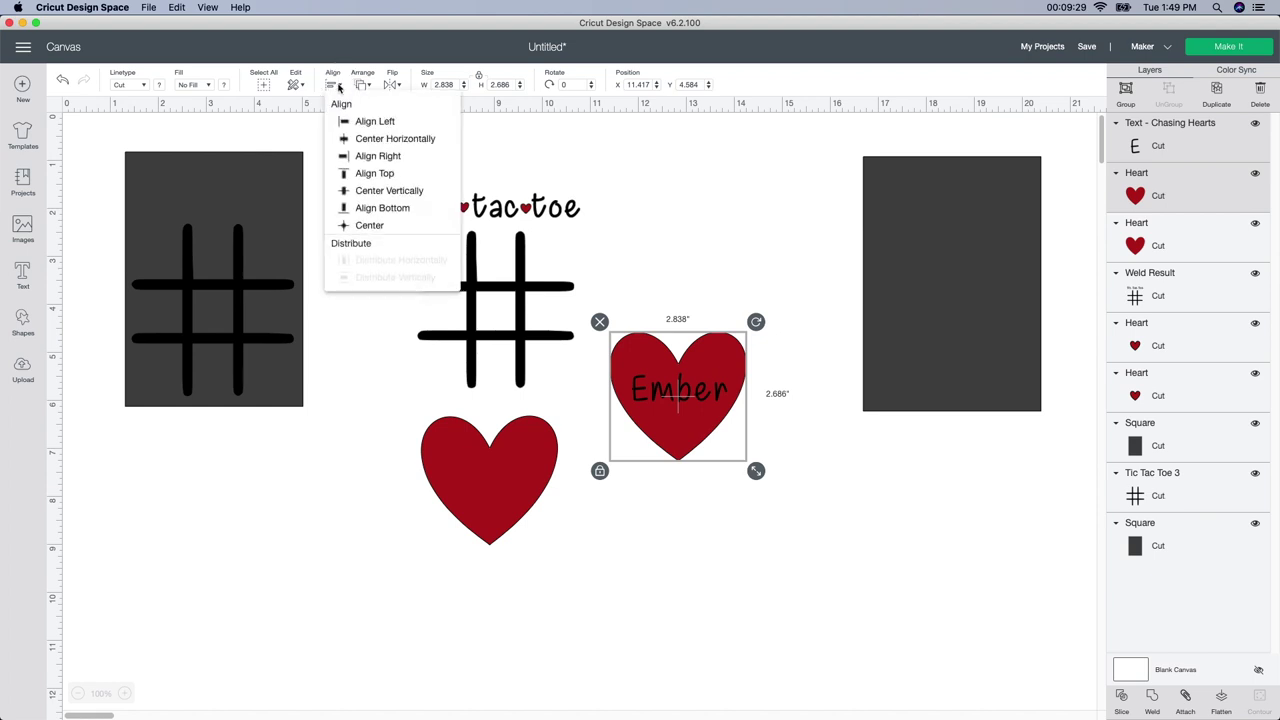
{"action": "left_click", "coordinate": [356, 138]}
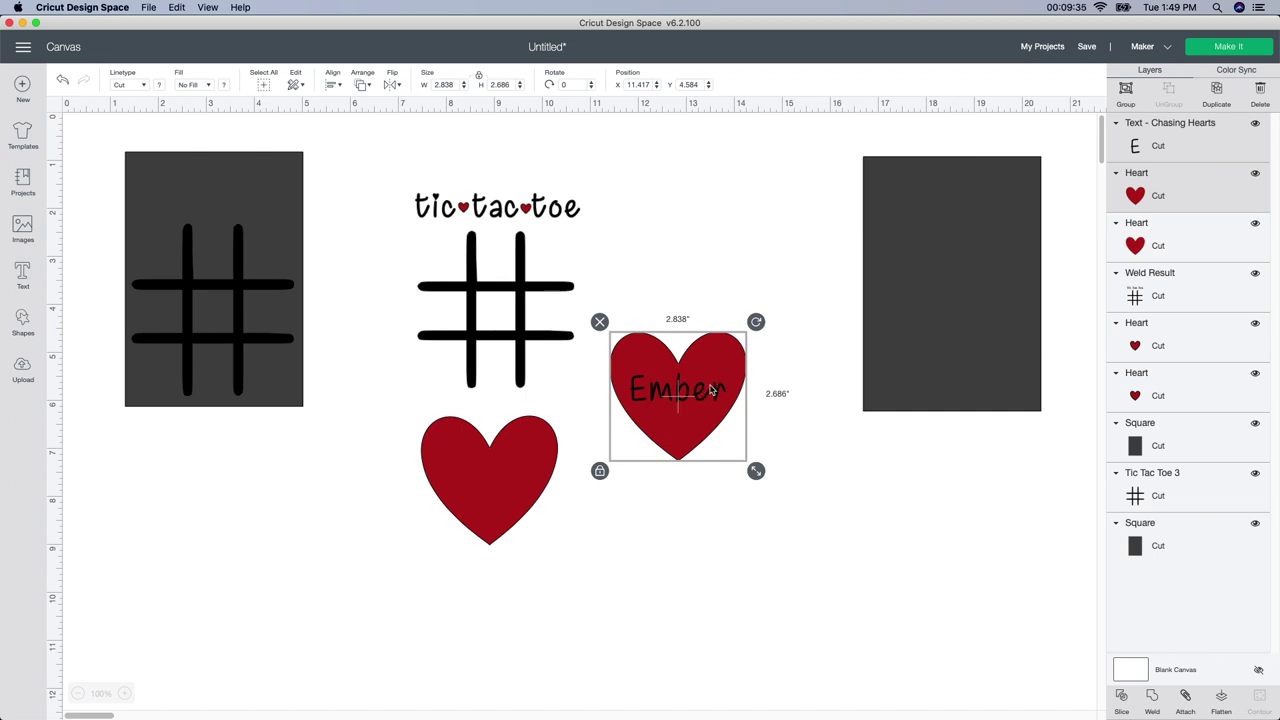
{"action": "left_click", "coordinate": [1122, 700]}
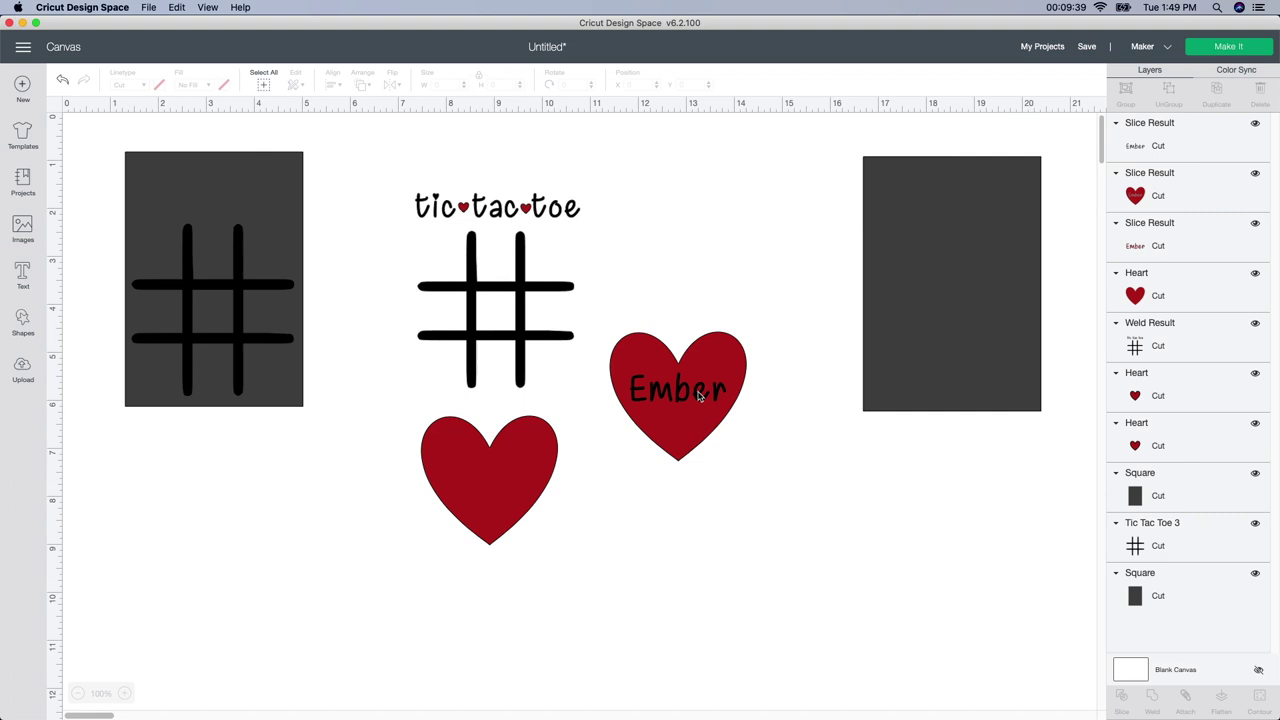
Delete the black and red name pieces left from the slice, and place the cut-out heart at about X 12.1, Y 3.1 in
{"action": "left_click_drag", "start_coordinate": [698, 396], "coordinate": [836, 494]}
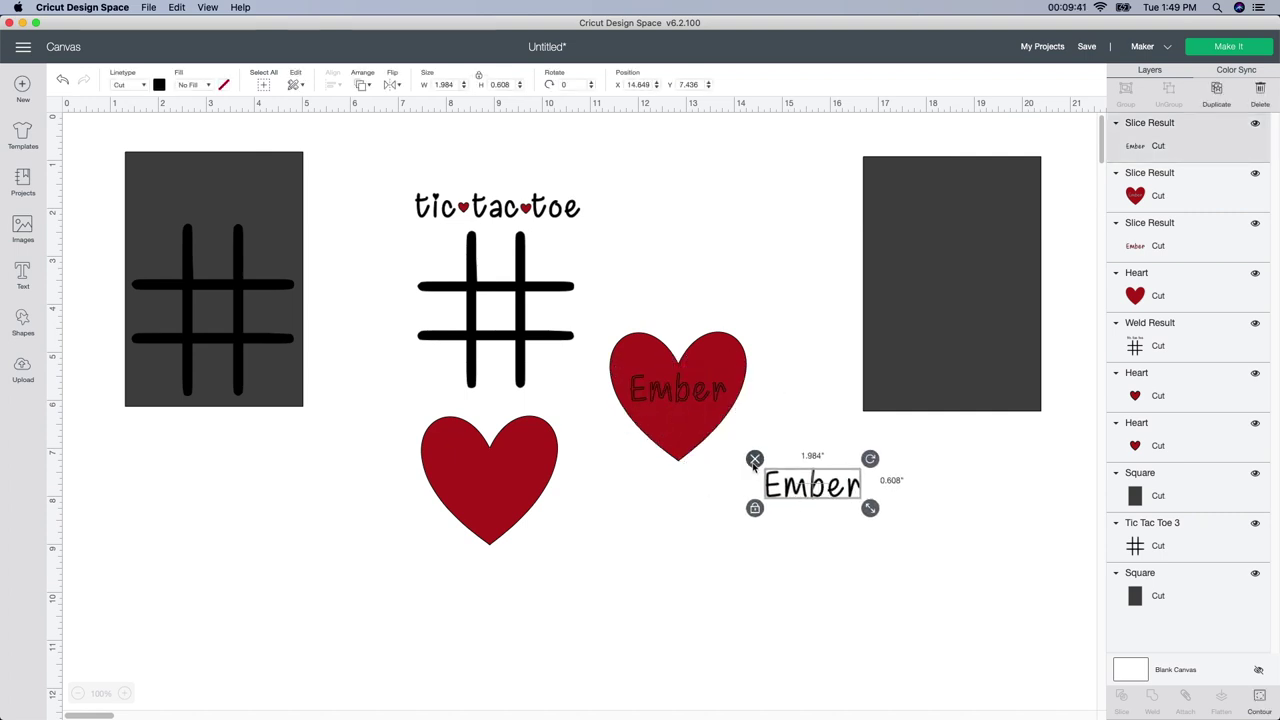
{"action": "key", "text": "Delete"}
{"action": "left_click_drag", "start_coordinate": [672, 393], "coordinate": [758, 480]}
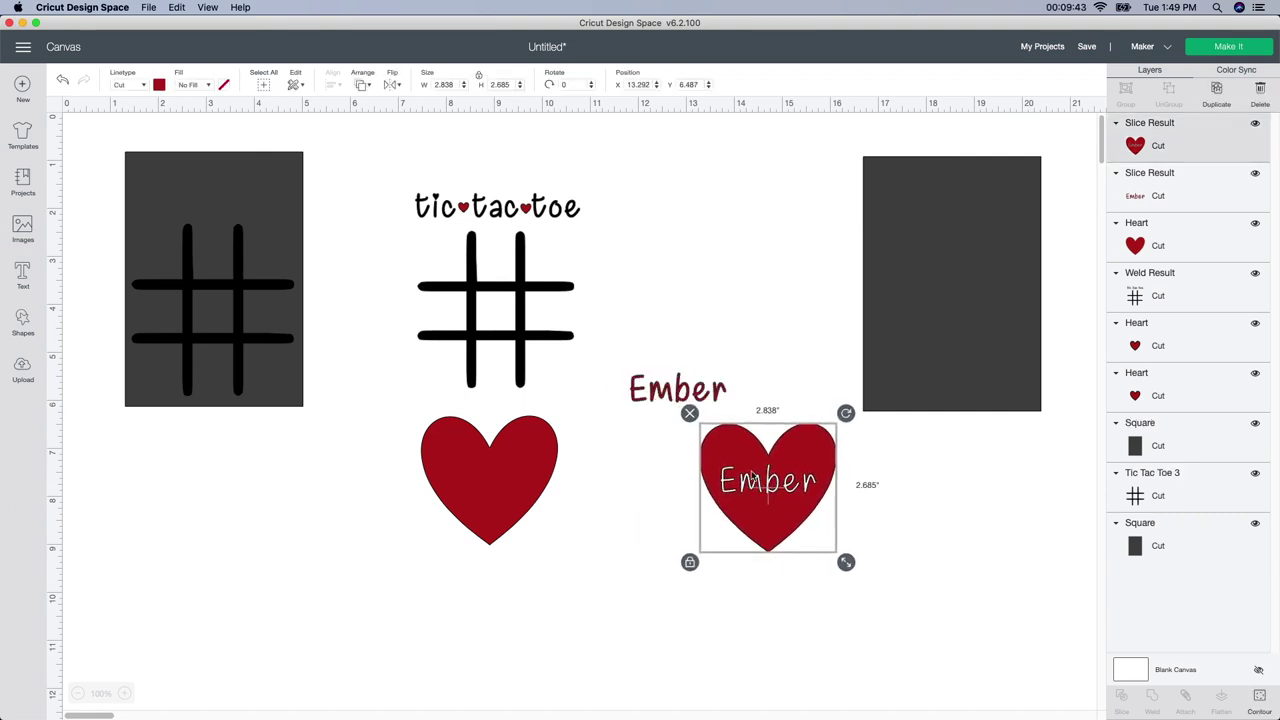
{"action": "left_click", "coordinate": [645, 393]}
{"action": "key", "text": "Delete"}
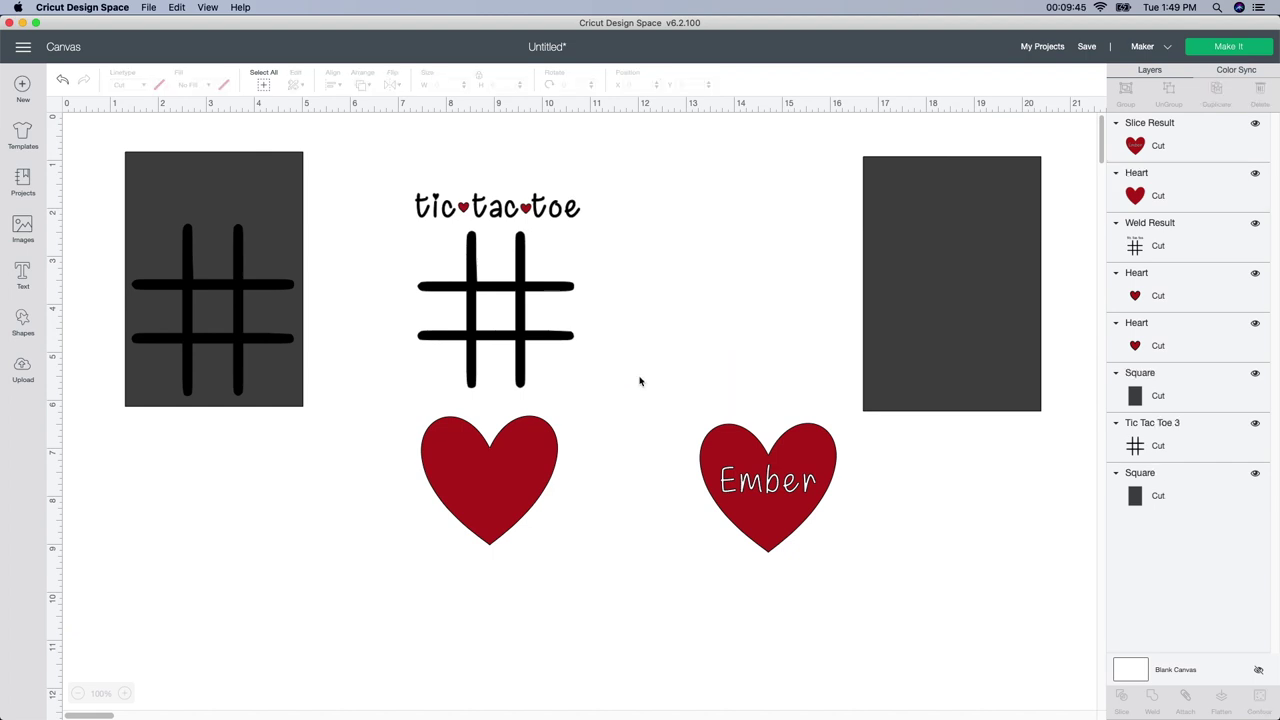
{"action": "left_click_drag", "start_coordinate": [797, 497], "coordinate": [737, 337]}
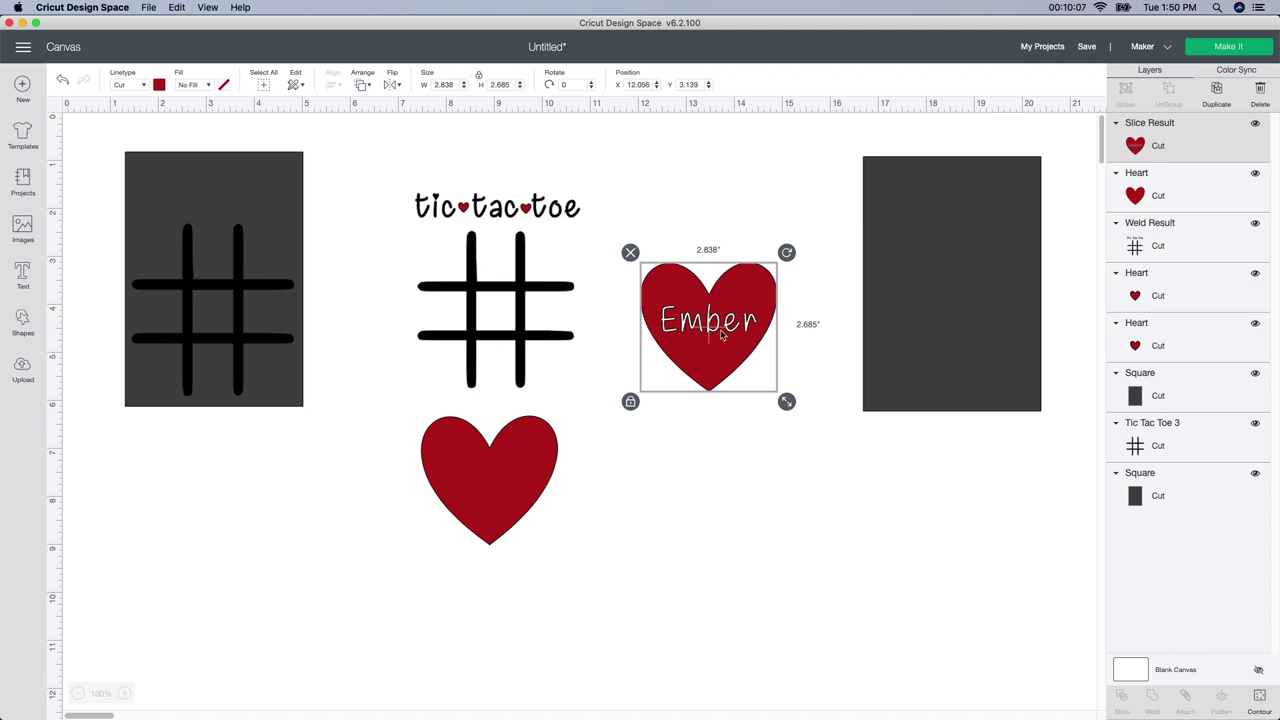
Duplicate the lettered grid with its two small hearts and place the copy below the name heart at about X 12.2, Y 6.2 in
{"action": "left_click_drag", "start_coordinate": [406, 177], "coordinate": [587, 388]}
{"action": "left_click", "coordinate": [1212, 100]}
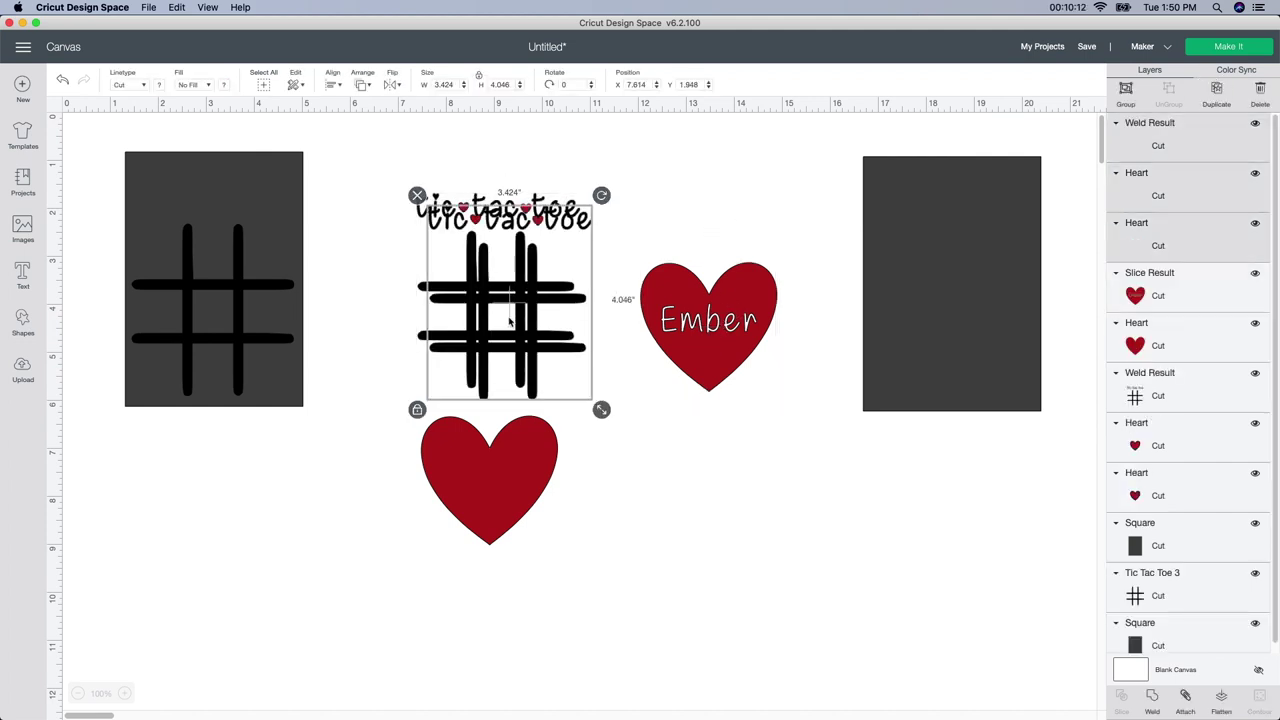
{"action": "left_click_drag", "start_coordinate": [571, 365], "coordinate": [746, 456]}
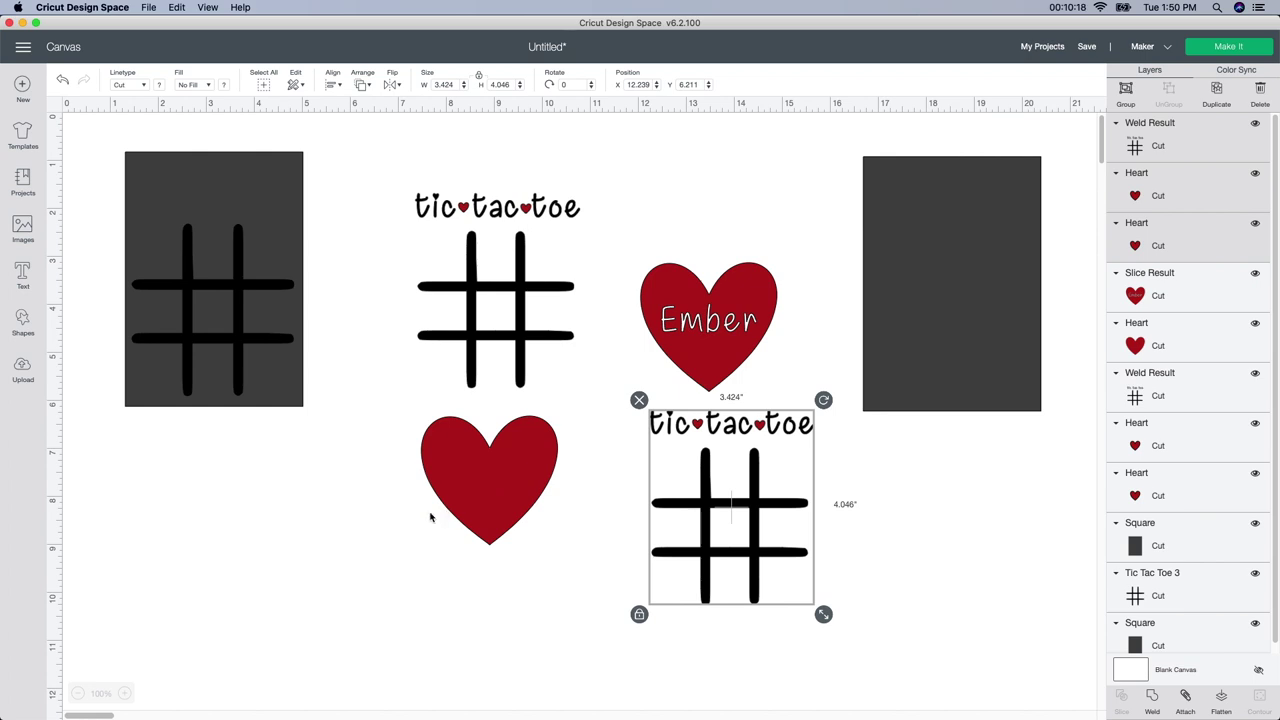
{"action": "left_click", "coordinate": [338, 570]}
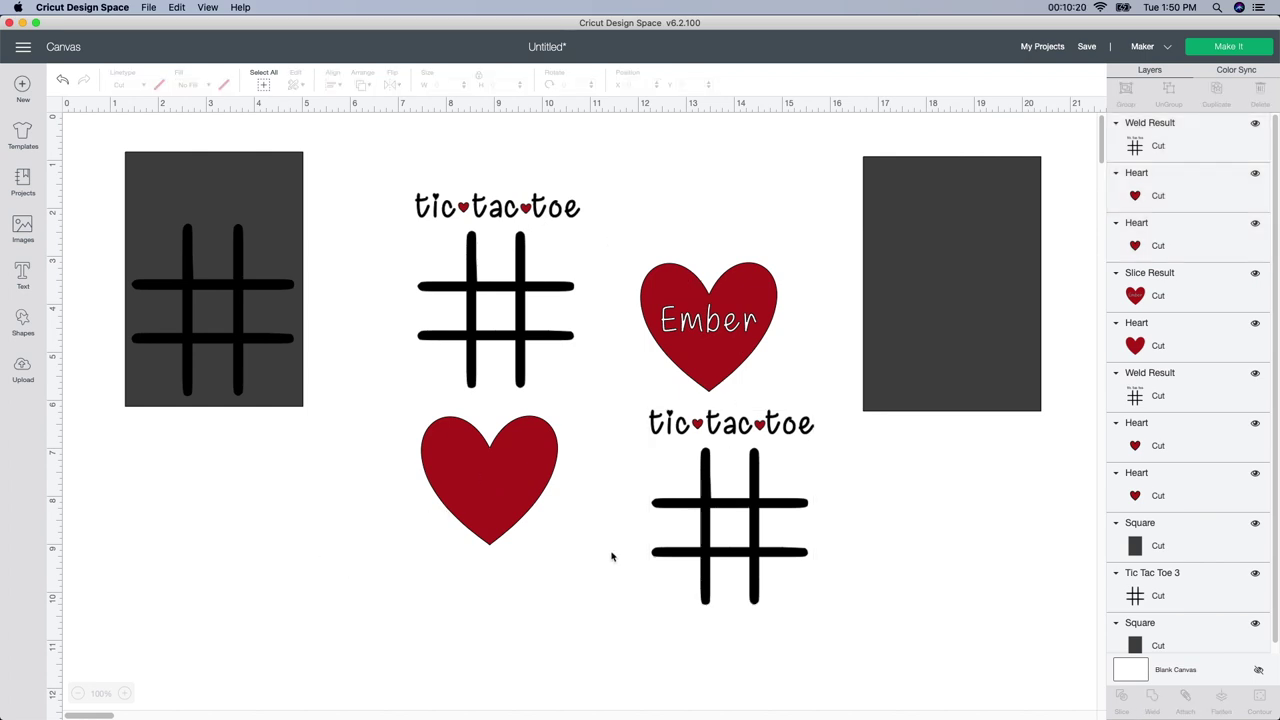
Delete both dark rectangles and the plain grid without lettering
{"action": "left_click", "coordinate": [878, 298]}
{"action": "key", "text": "Delete"}
{"action": "left_click", "coordinate": [296, 174]}
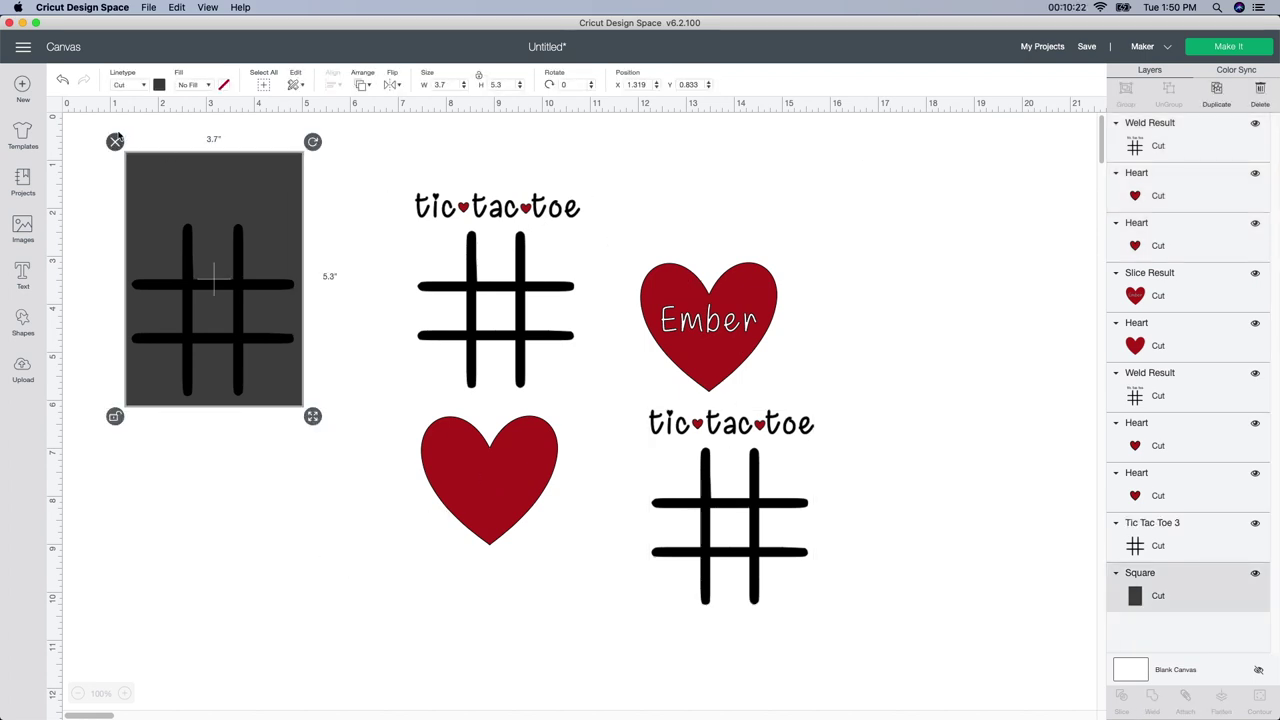
{"action": "key", "text": "Delete"}
{"action": "left_click", "coordinate": [145, 226]}
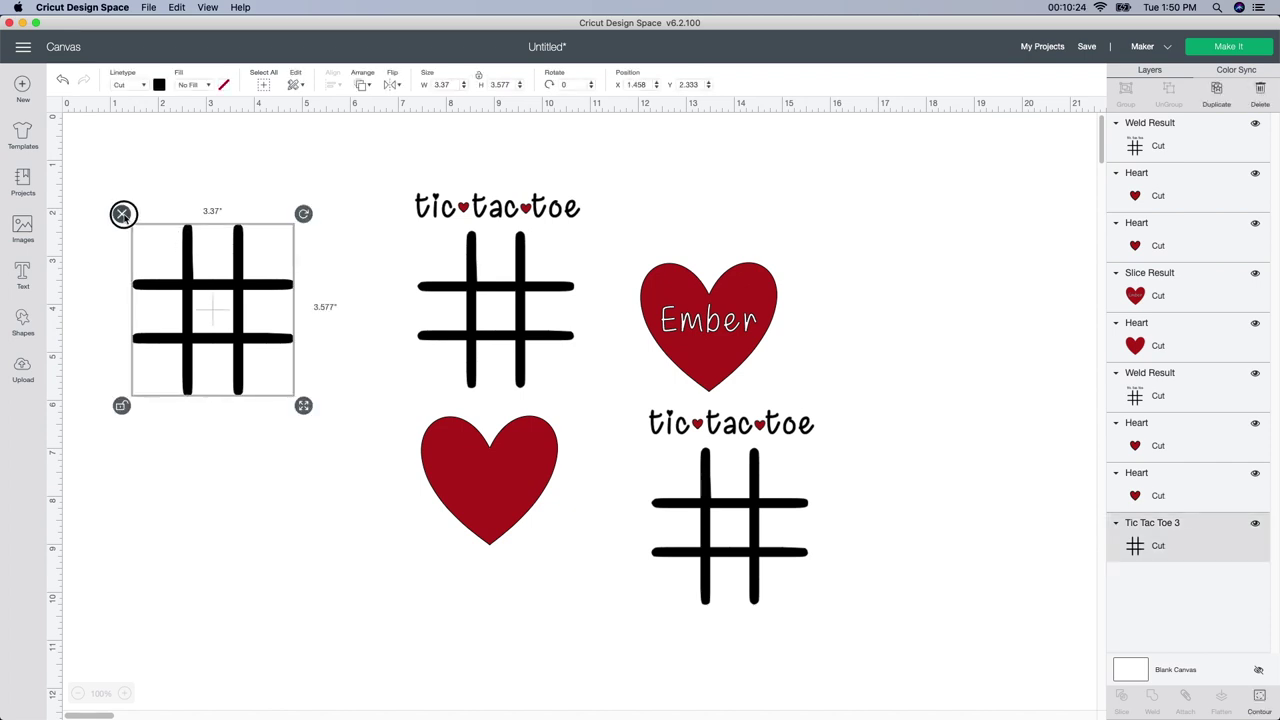
{"action": "left_click", "coordinate": [121, 213]}
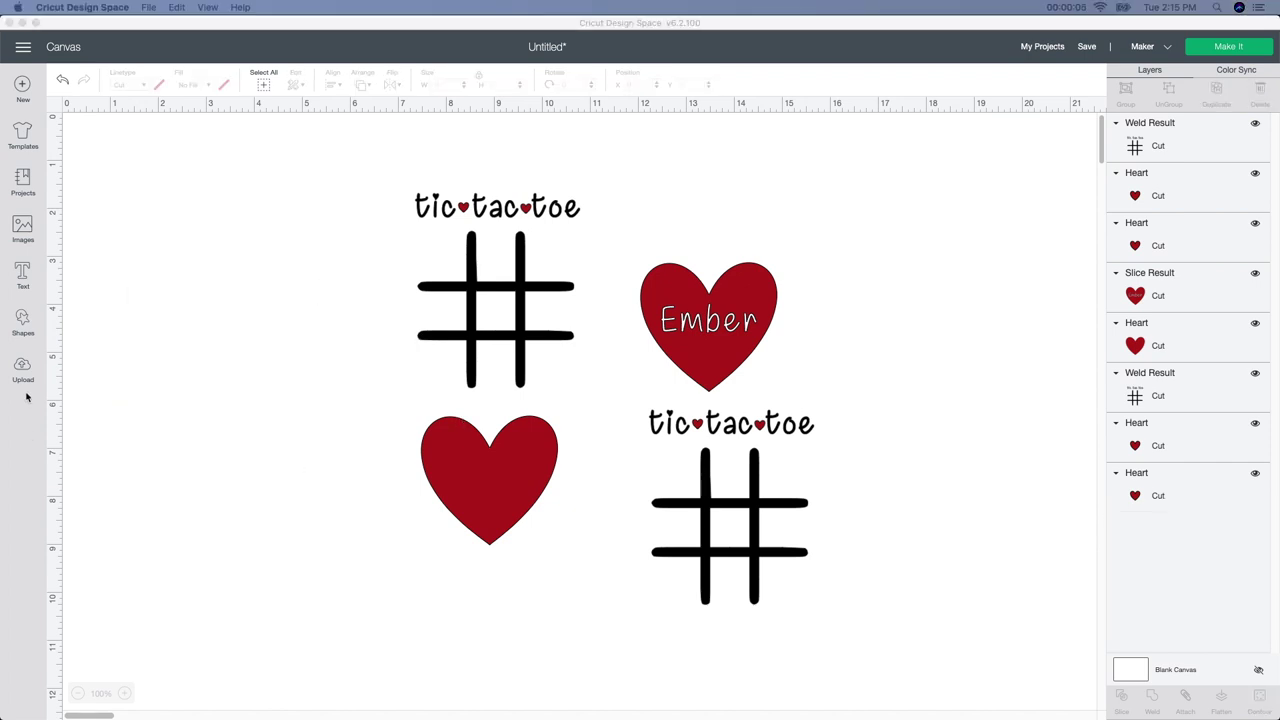
Add the letters "x" and "o" as separate Chasing Hearts texts, with the "o" below the "x" at about X 2.5, Y 3.7 in
{"action": "left_click", "coordinate": [23, 277]}
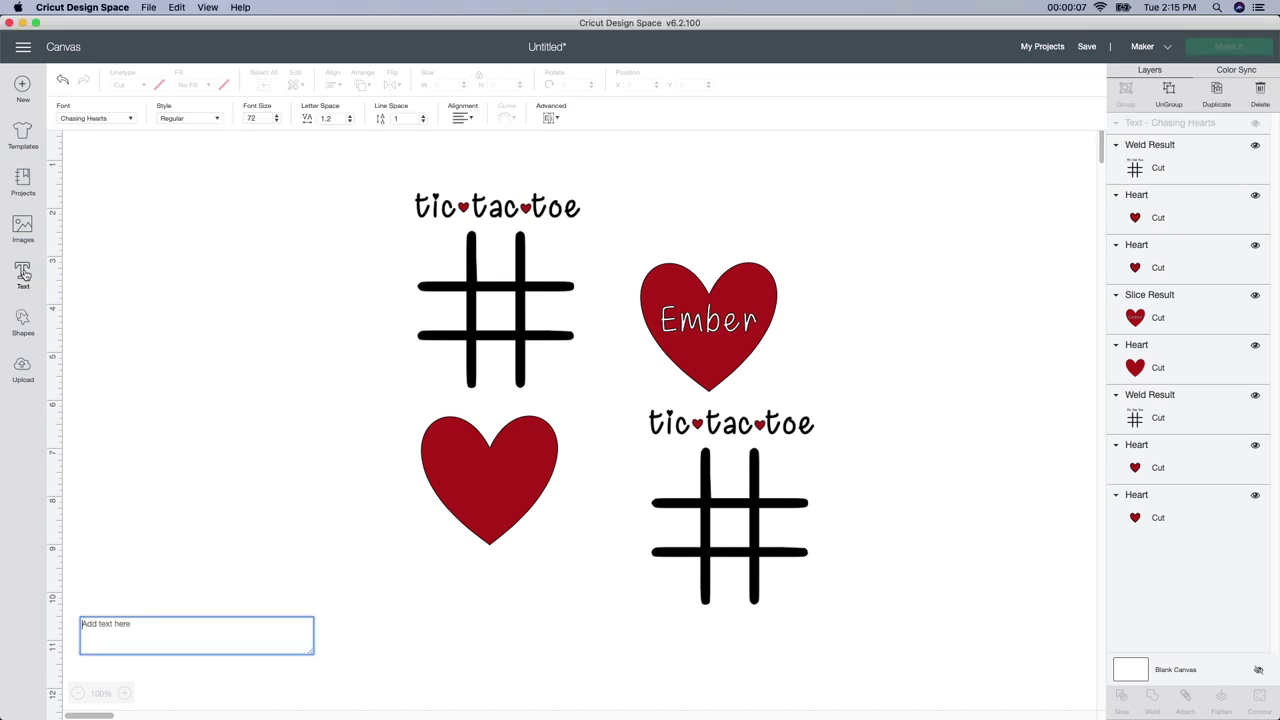
{"action": "type", "text": "x"}
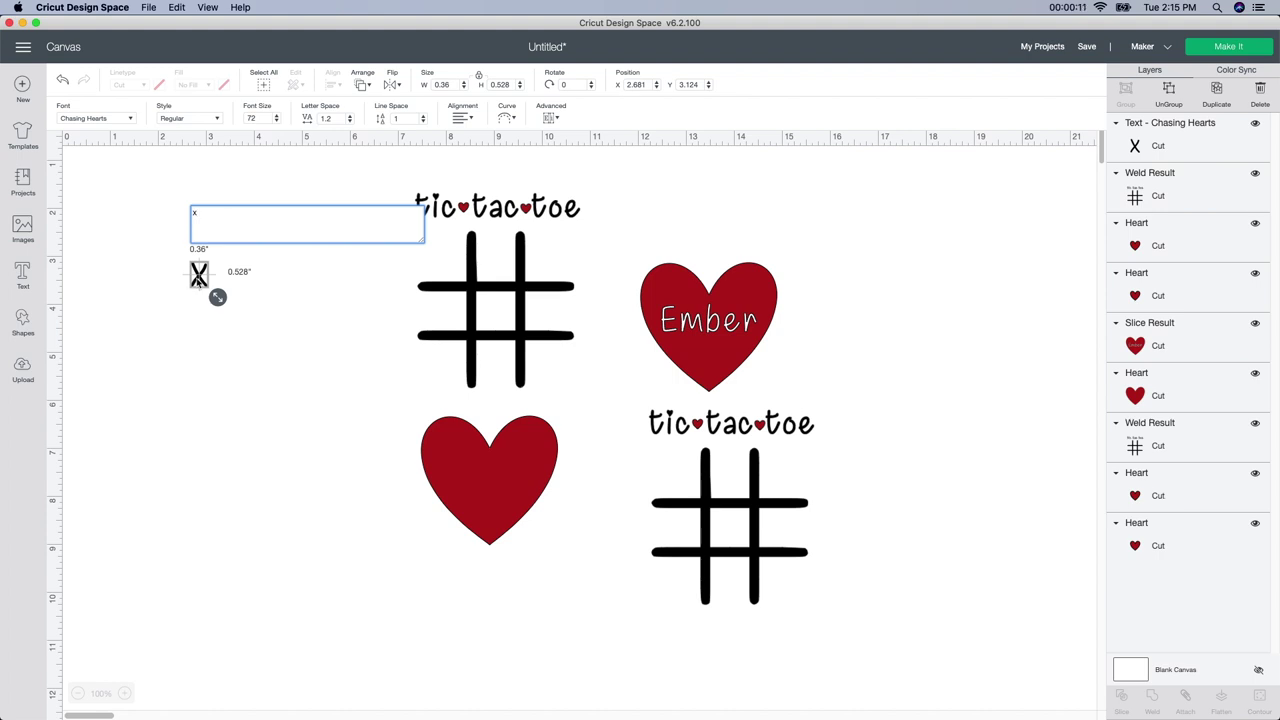
{"action": "left_click", "coordinate": [190, 262]}
{"action": "left_click", "coordinate": [23, 277]}
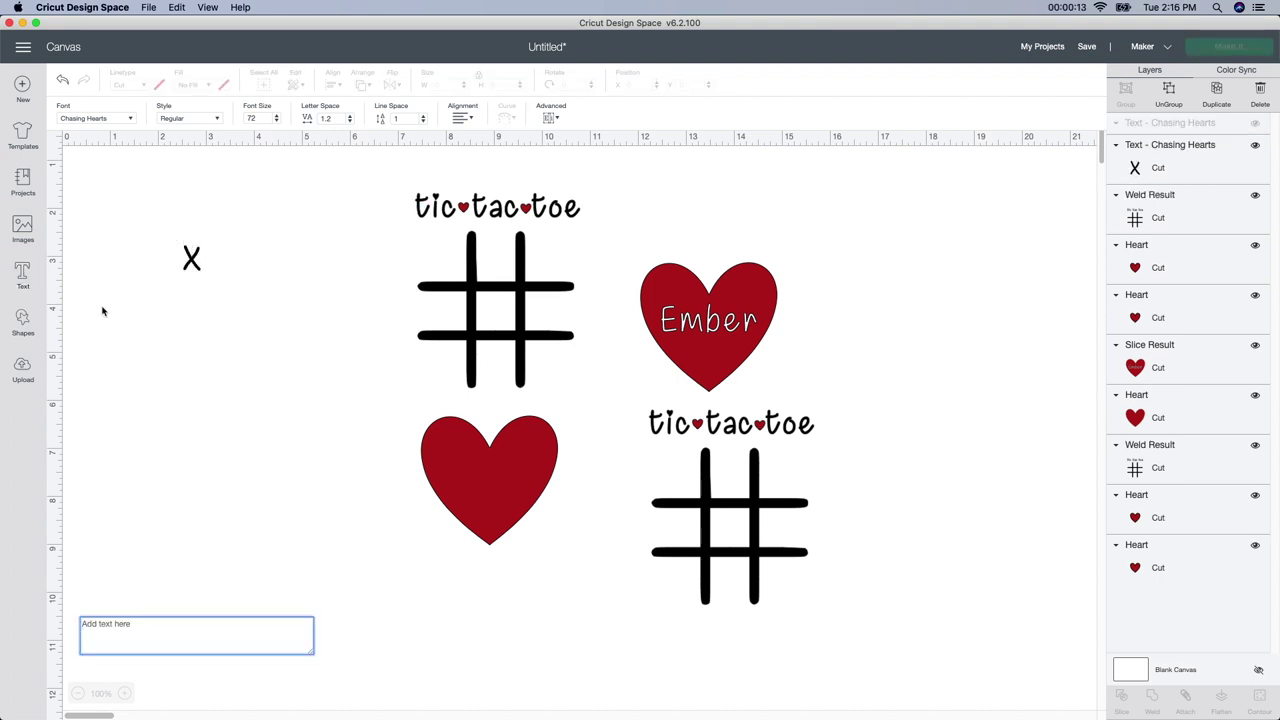
{"action": "type", "text": "o"}
{"action": "left_click_drag", "start_coordinate": [196, 273], "coordinate": [186, 307]}
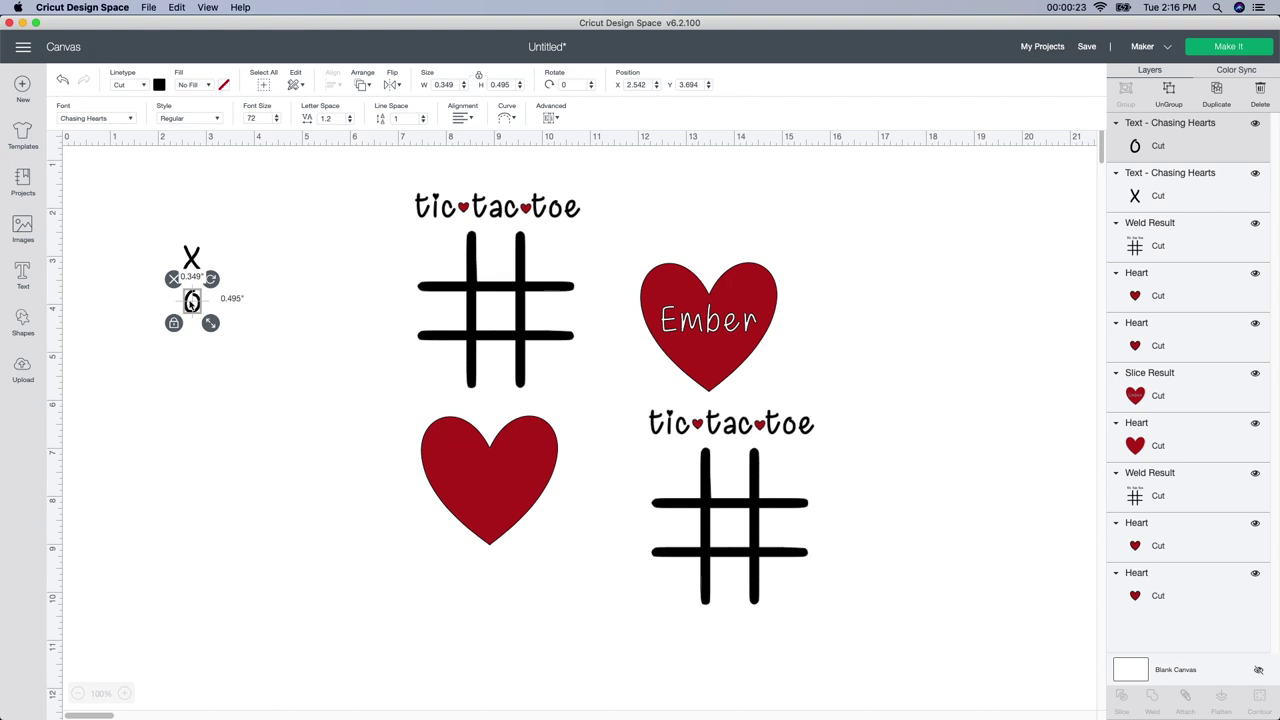
Unlock the "x" text's proportions and set its width and height to 0.5 in
{"action": "left_click", "coordinate": [167, 396]}
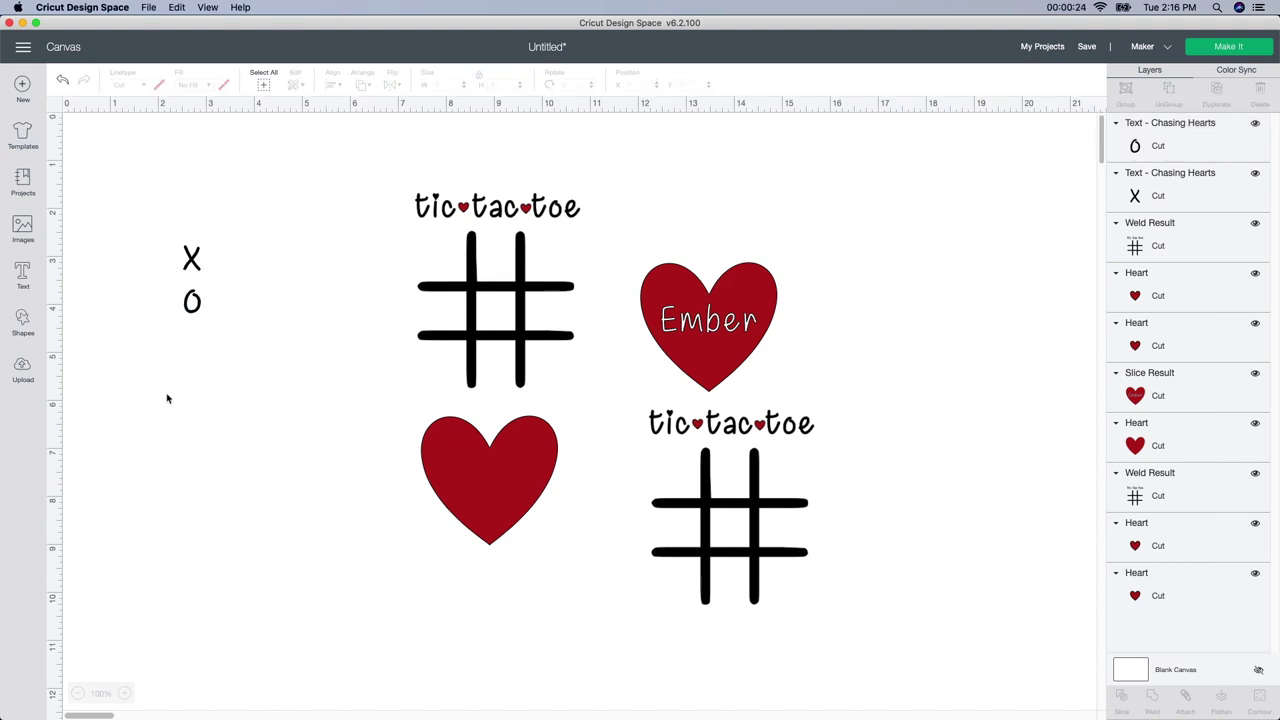
{"action": "left_click", "coordinate": [187, 256]}
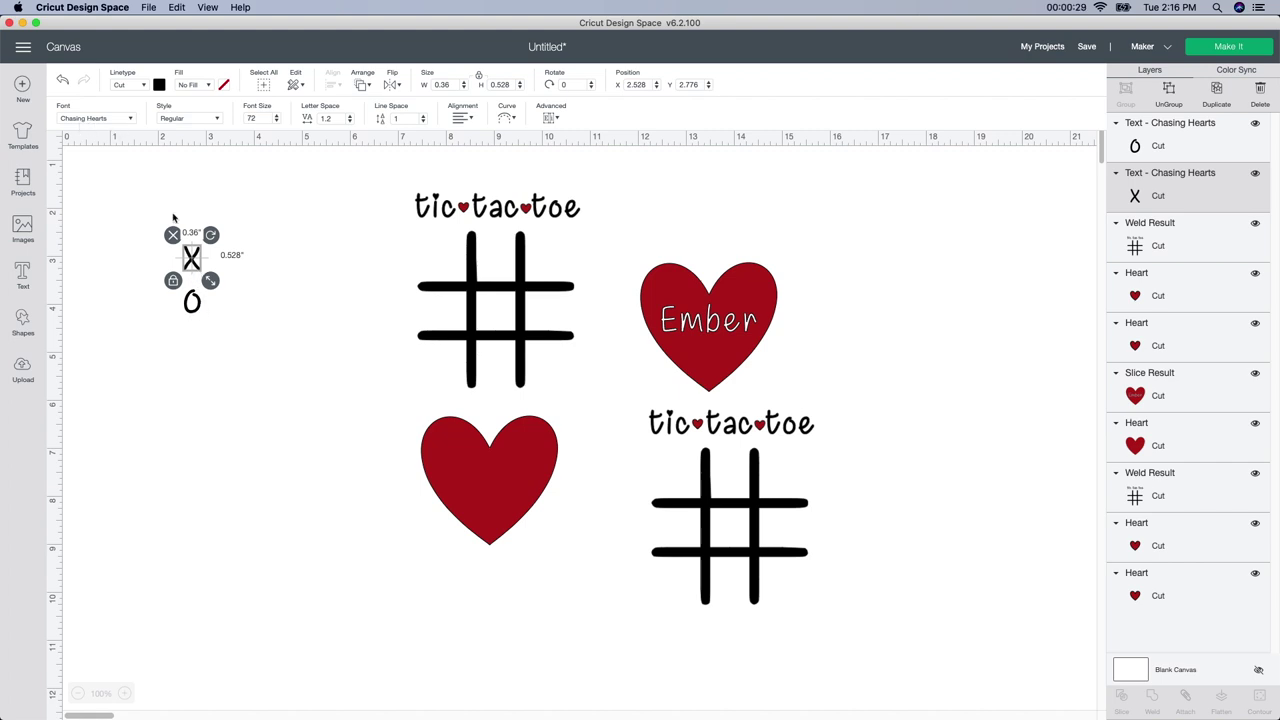
{"action": "left_click", "coordinate": [165, 210]}
{"action": "left_click", "coordinate": [191, 256]}
{"action": "left_click", "coordinate": [479, 78]}
{"action": "left_click", "coordinate": [447, 85]}
{"action": "key", "text": "BackSpace"}
{"action": "type", "text": ".5"}
{"action": "key", "text": "Return"}
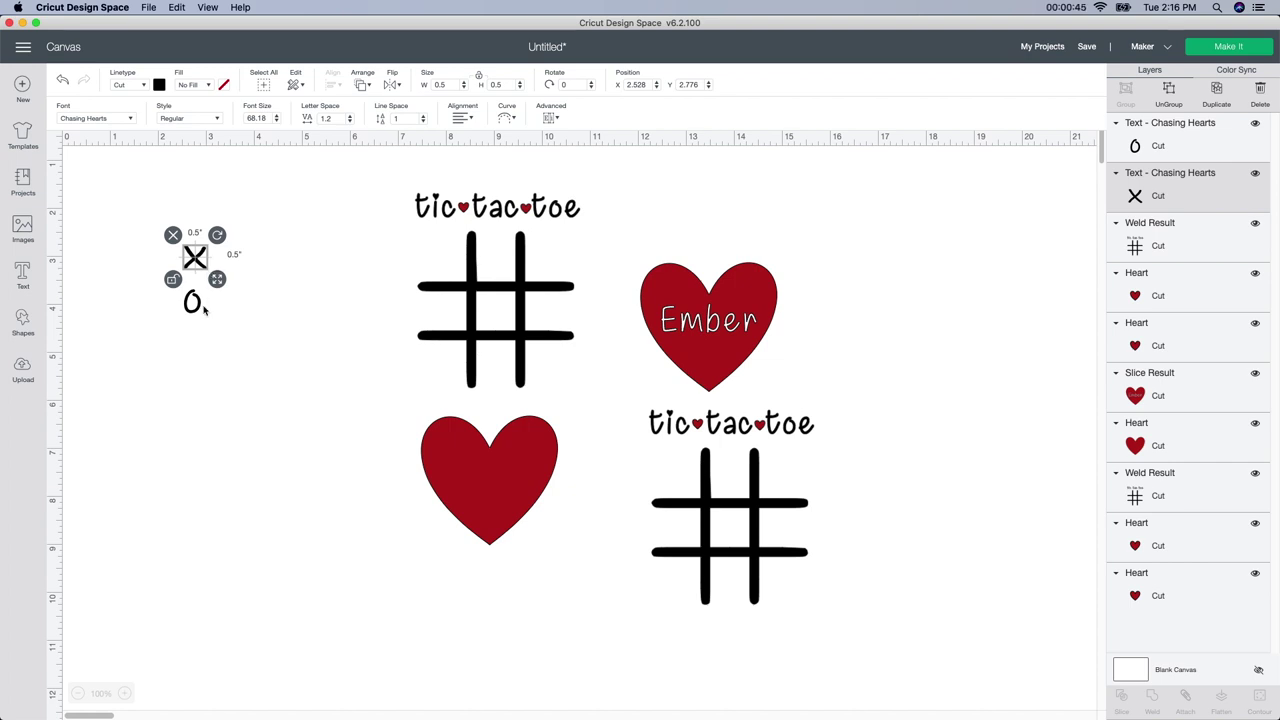
Resize the "o" text without locked proportions to 0.5 in wide and 0.5 in high
{"action": "left_click", "coordinate": [193, 303]}
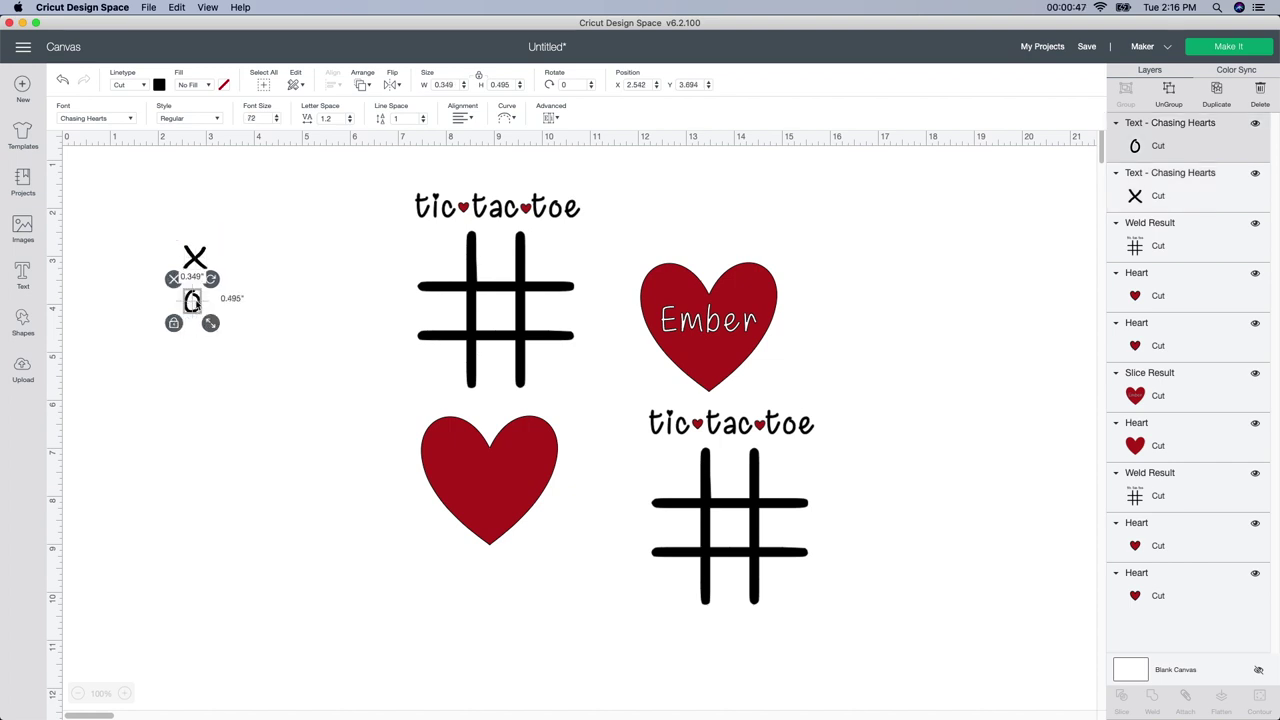
{"action": "left_click", "coordinate": [448, 85]}
{"action": "key", "text": "Tab"}
{"action": "type", "text": ".5"}
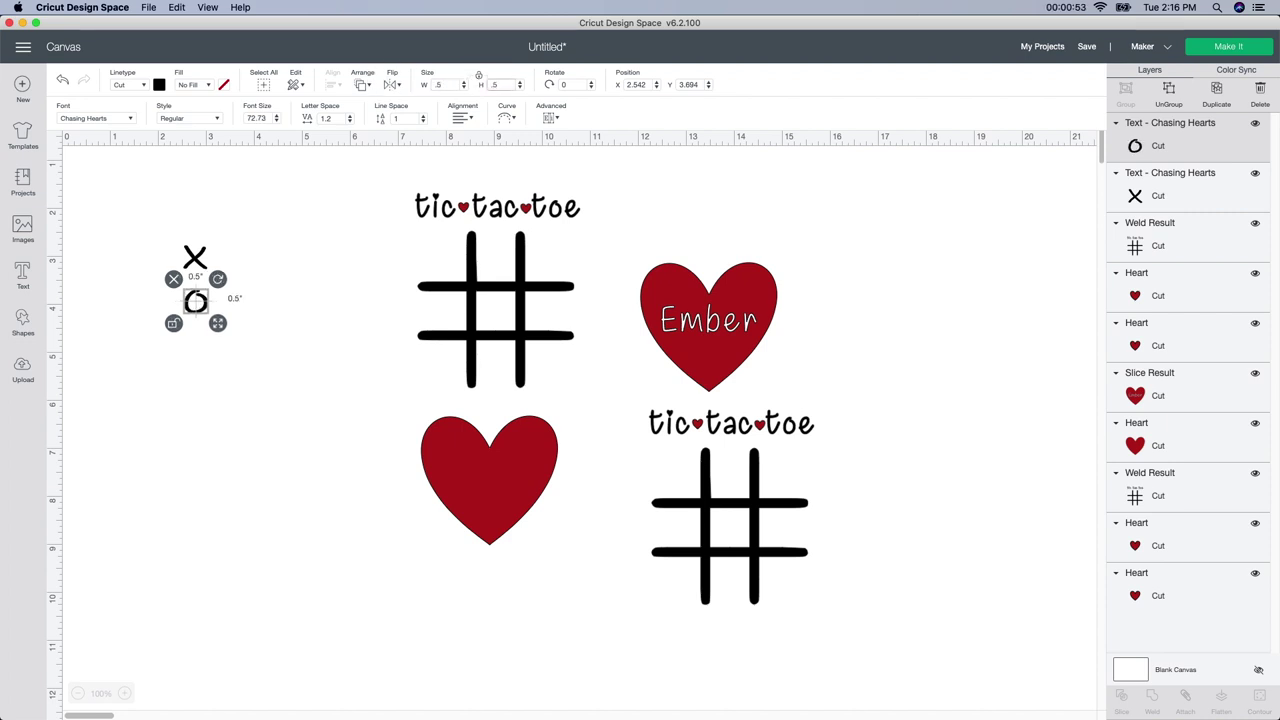
{"action": "left_click", "coordinate": [317, 302]}
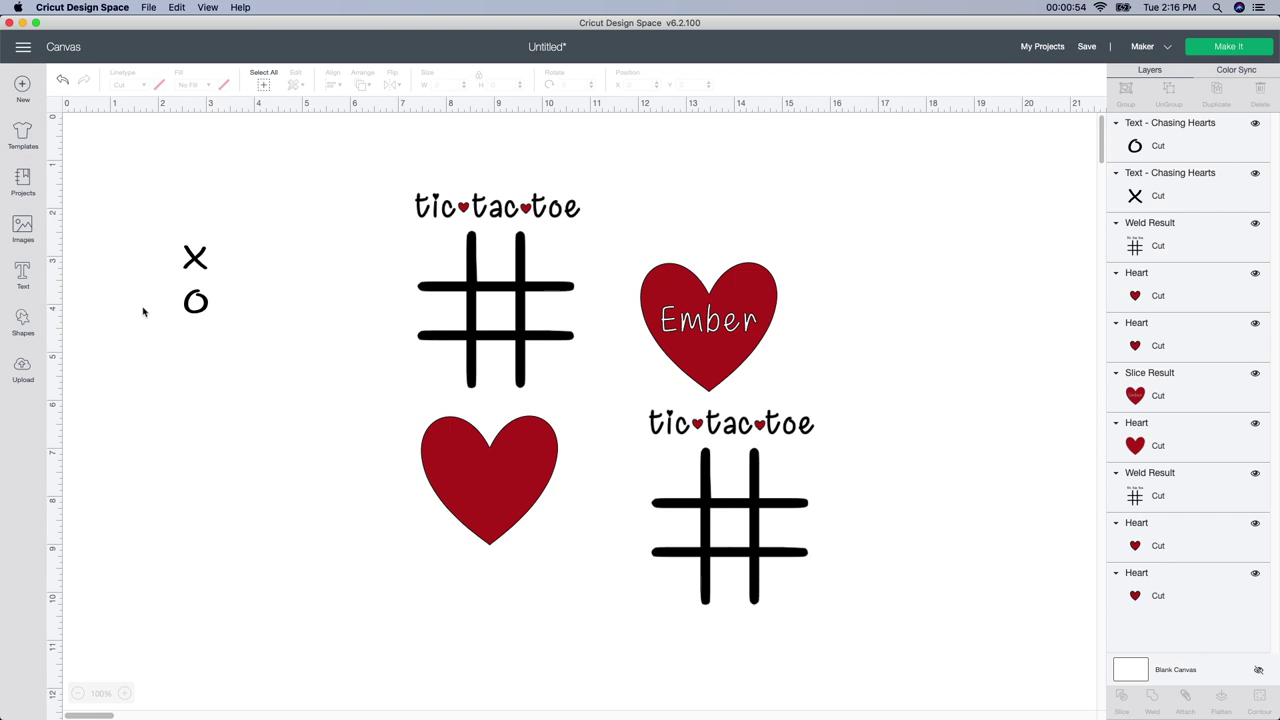
Recolor the "o" text with the dark red material color used for the hearts
{"action": "left_click", "coordinate": [201, 311]}
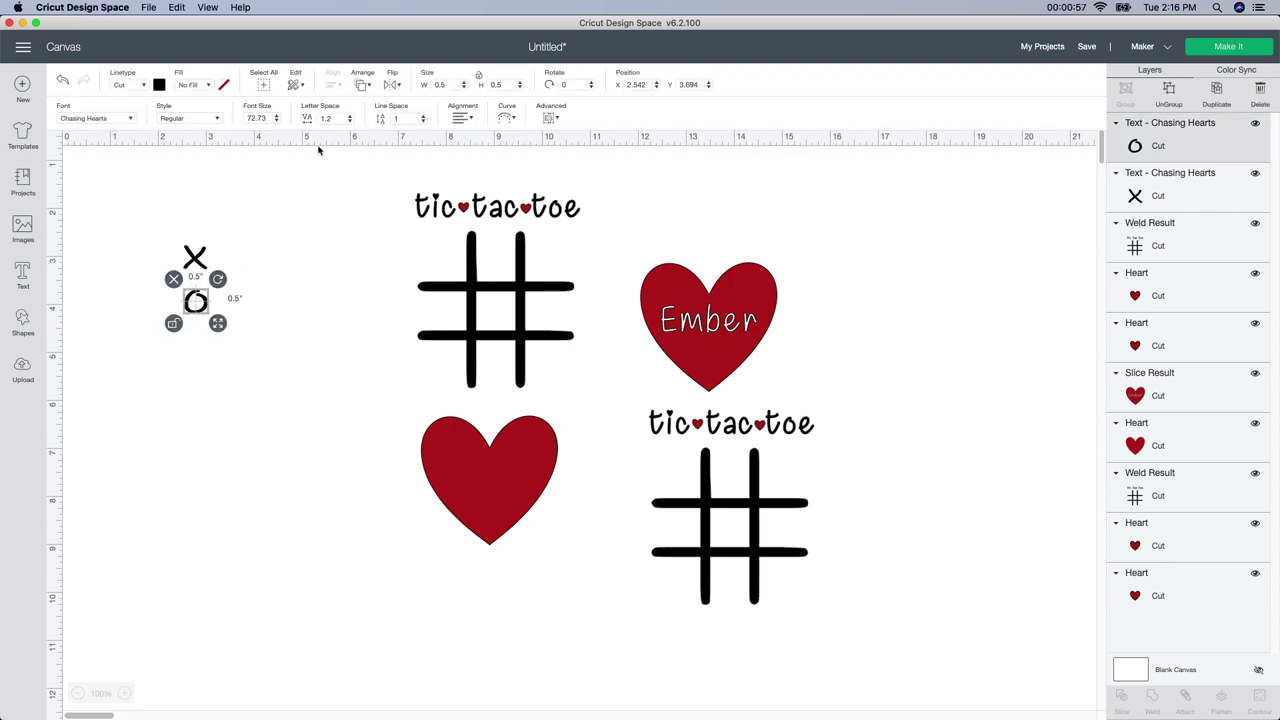
{"action": "left_click", "coordinate": [159, 85]}
{"action": "left_click", "coordinate": [172, 144]}
{"action": "left_click", "coordinate": [280, 376]}
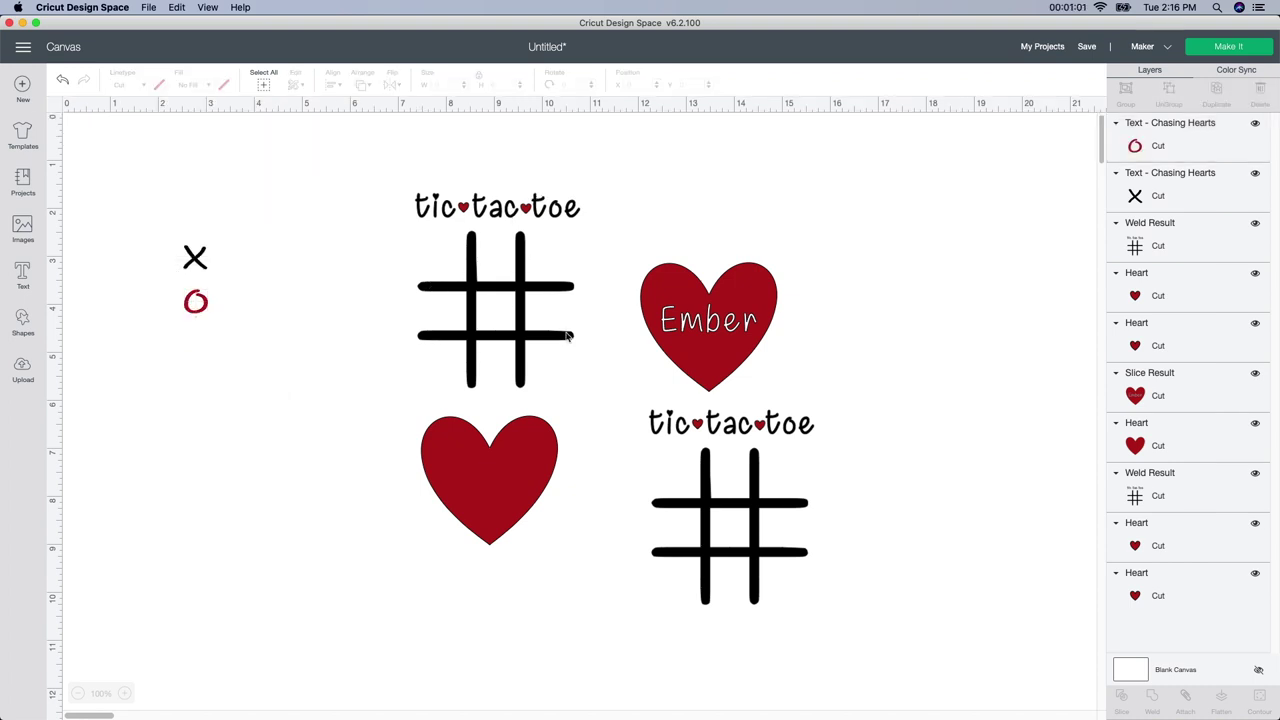
Move the "x" and "o" together to about X 1.4, Y 2.2 in and duplicate the pair six times
{"action": "left_click_drag", "start_coordinate": [172, 226], "coordinate": [210, 326]}
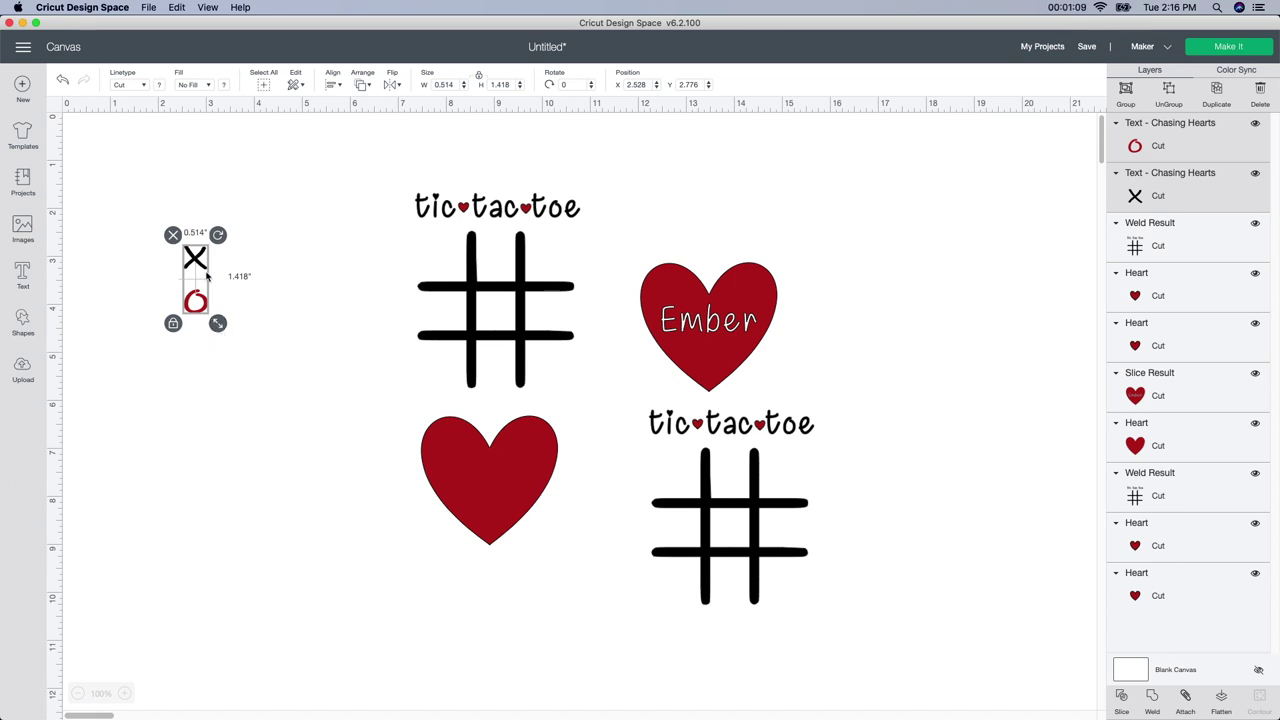
{"action": "key", "text": "super+z"}
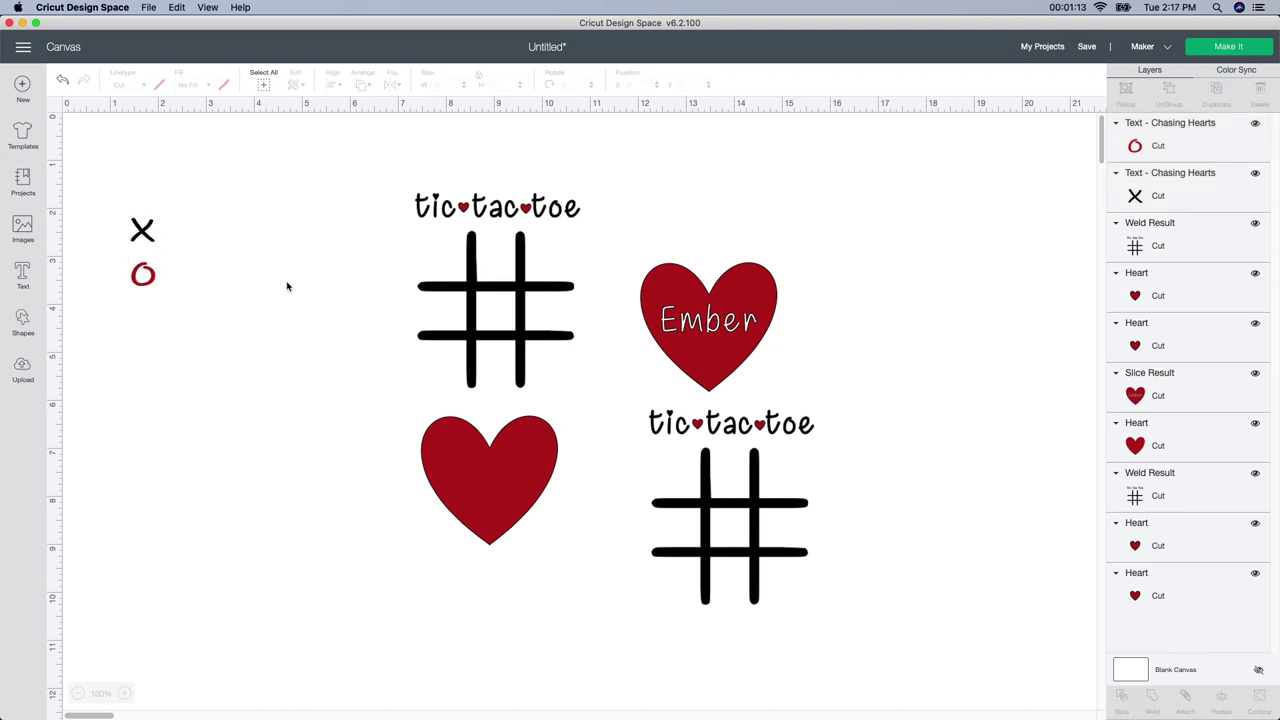
{"action": "left_click", "coordinate": [129, 227]}
{"action": "left_click_drag", "start_coordinate": [129, 227], "coordinate": [143, 278]}
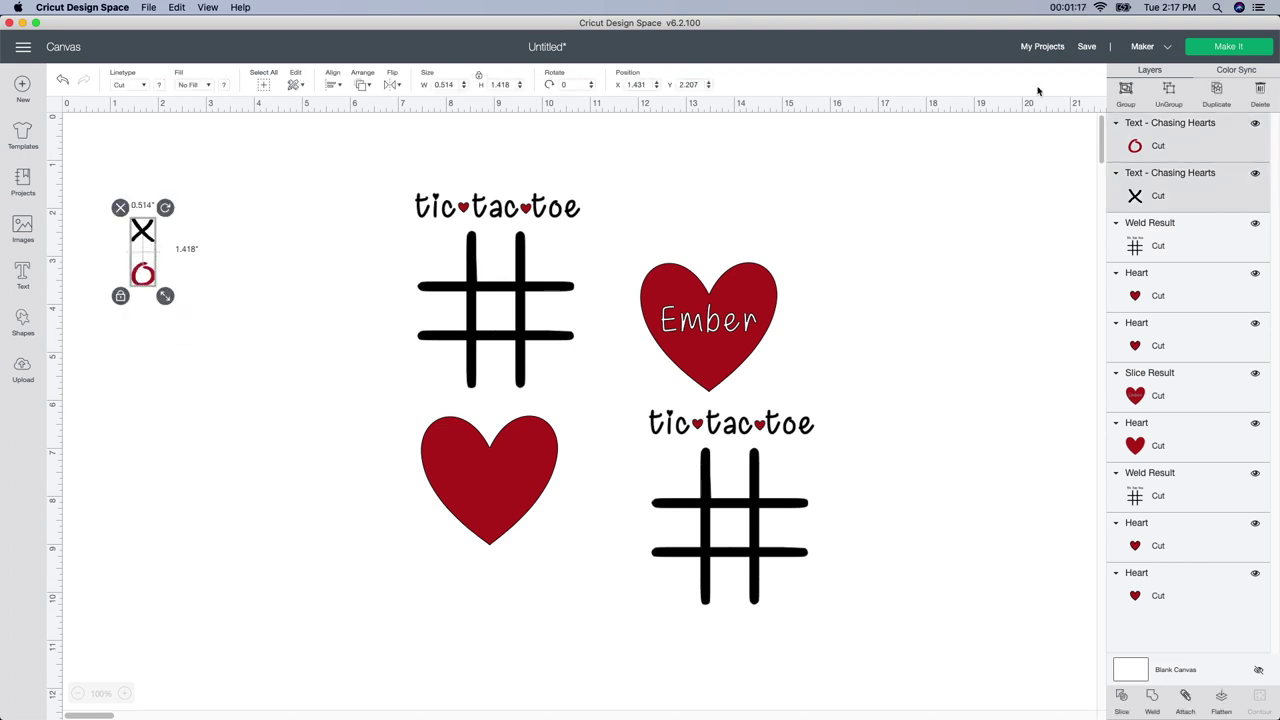
{"action": "left_click", "coordinate": [1224, 104]}
{"action": "left_click", "coordinate": [1224, 104]}
{"action": "left_click", "coordinate": [1224, 104]}
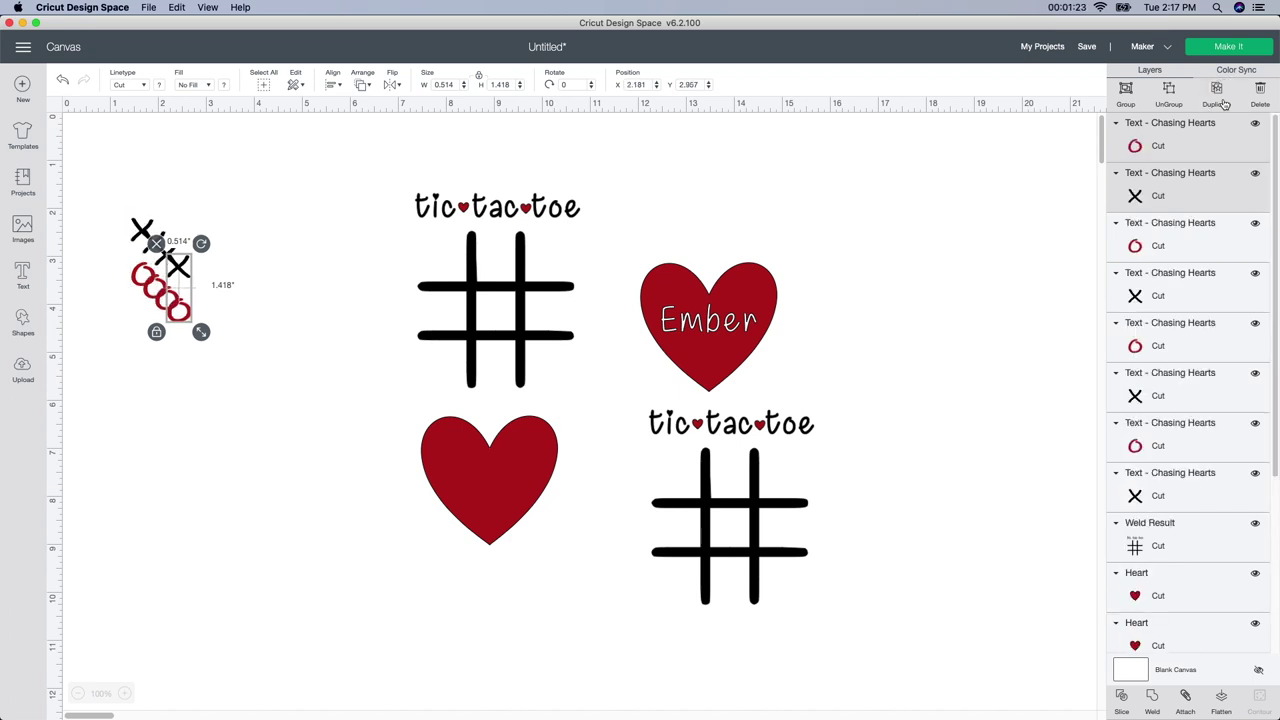
{"action": "left_click", "coordinate": [1224, 104]}
{"action": "left_click", "coordinate": [1224, 104]}
{"action": "left_click", "coordinate": [1224, 104]}
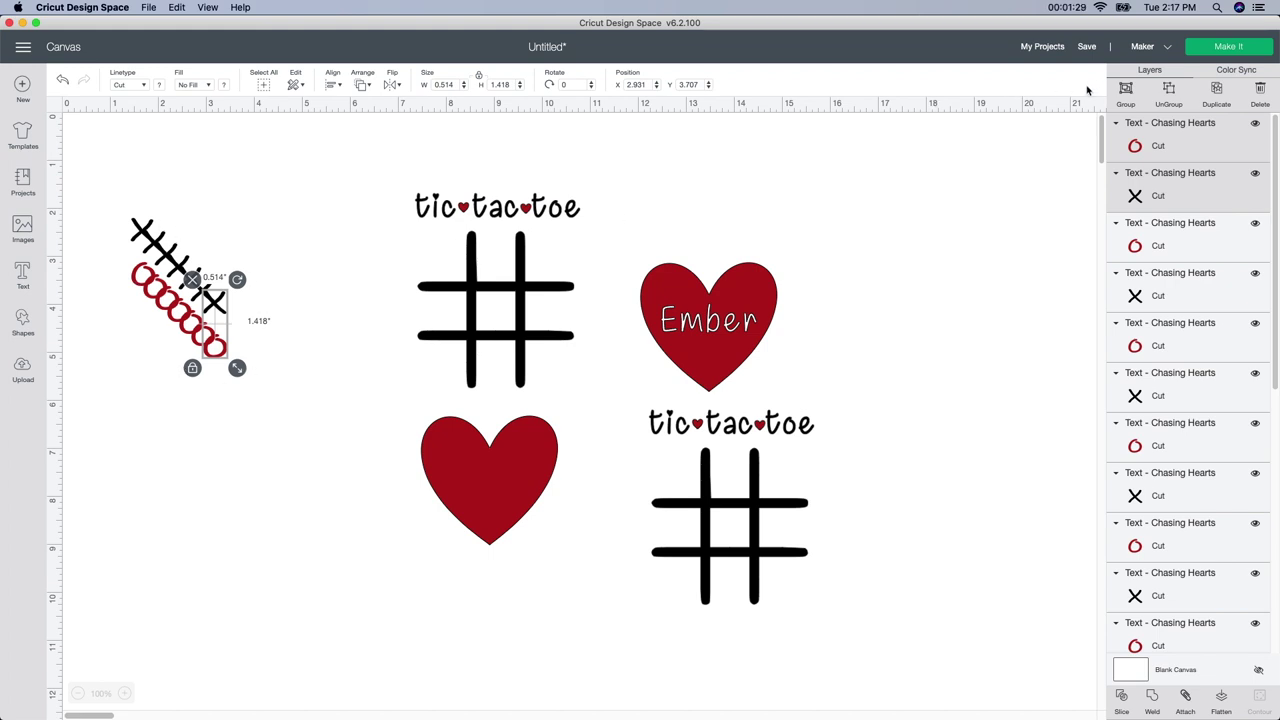
Send the project to mat preparation and shift the second lettered grid on the black mat away from the first
{"action": "left_click", "coordinate": [1234, 46]}
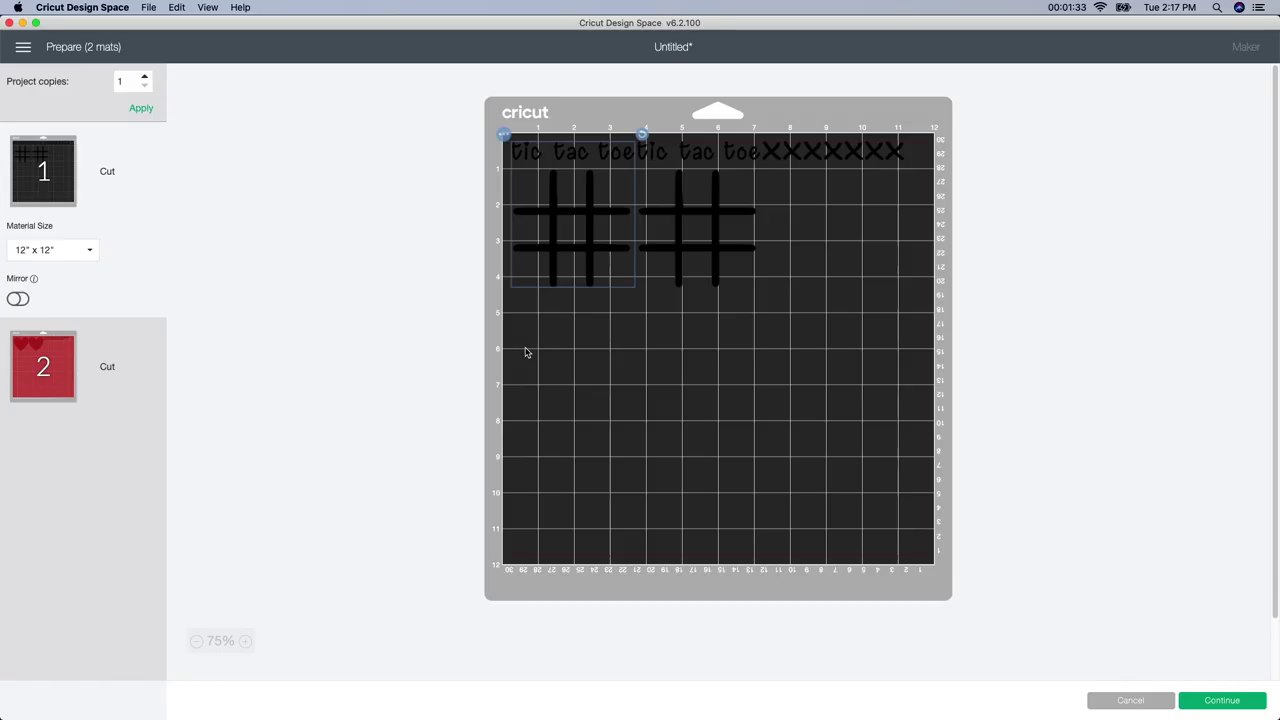
{"action": "left_click_drag", "start_coordinate": [678, 220], "coordinate": [690, 212]}
{"action": "left_click", "coordinate": [842, 240]}
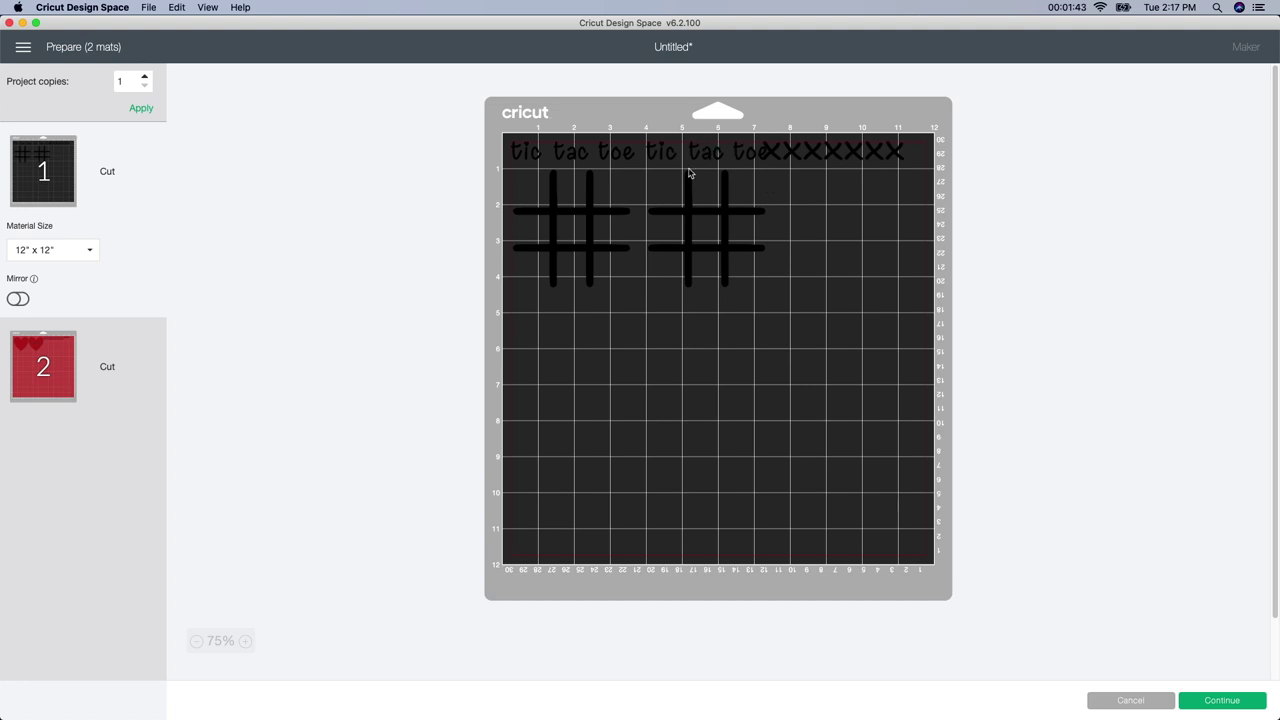
Spread the x pieces beside the grids into a spaced row of five with two beneath, and toggle the black mat's mirroring
{"action": "left_click", "coordinate": [776, 157]}
{"action": "left_click_drag", "start_coordinate": [776, 157], "coordinate": [797, 190]}
{"action": "left_click_drag", "start_coordinate": [826, 148], "coordinate": [910, 158]}
{"action": "left_click", "coordinate": [788, 186]}
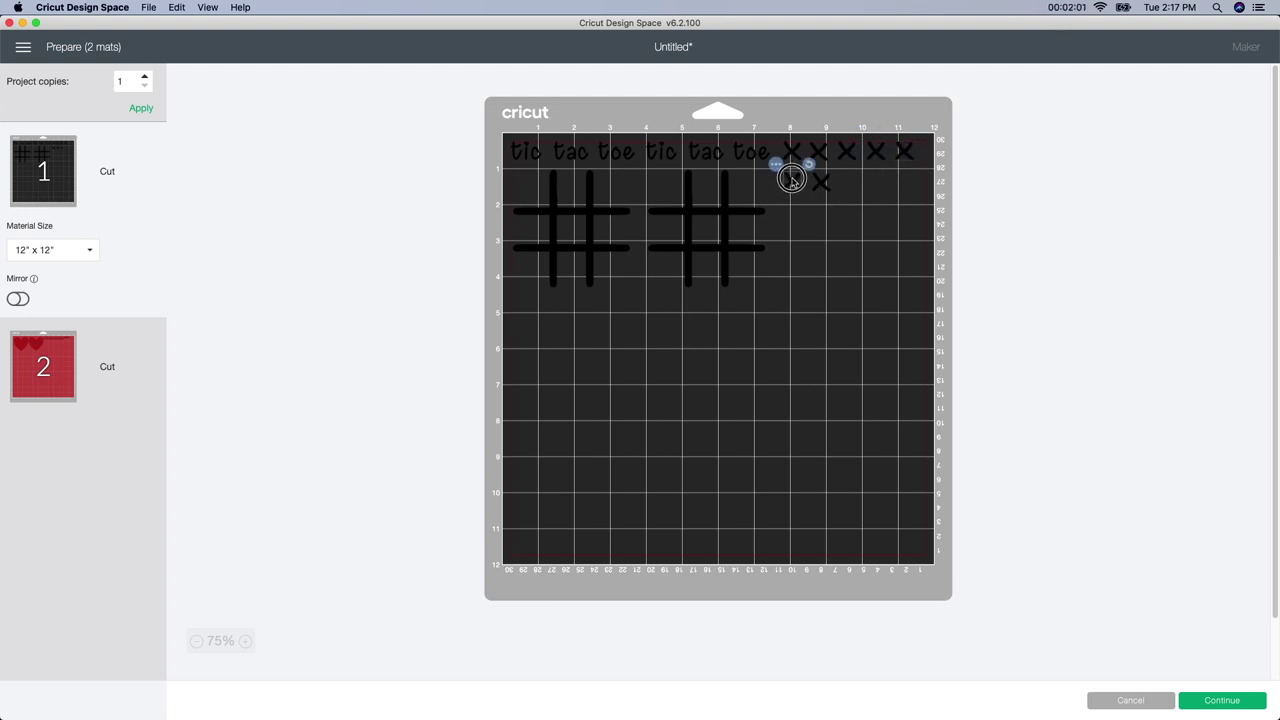
{"action": "left_click", "coordinate": [821, 180]}
{"action": "left_click", "coordinate": [877, 262]}
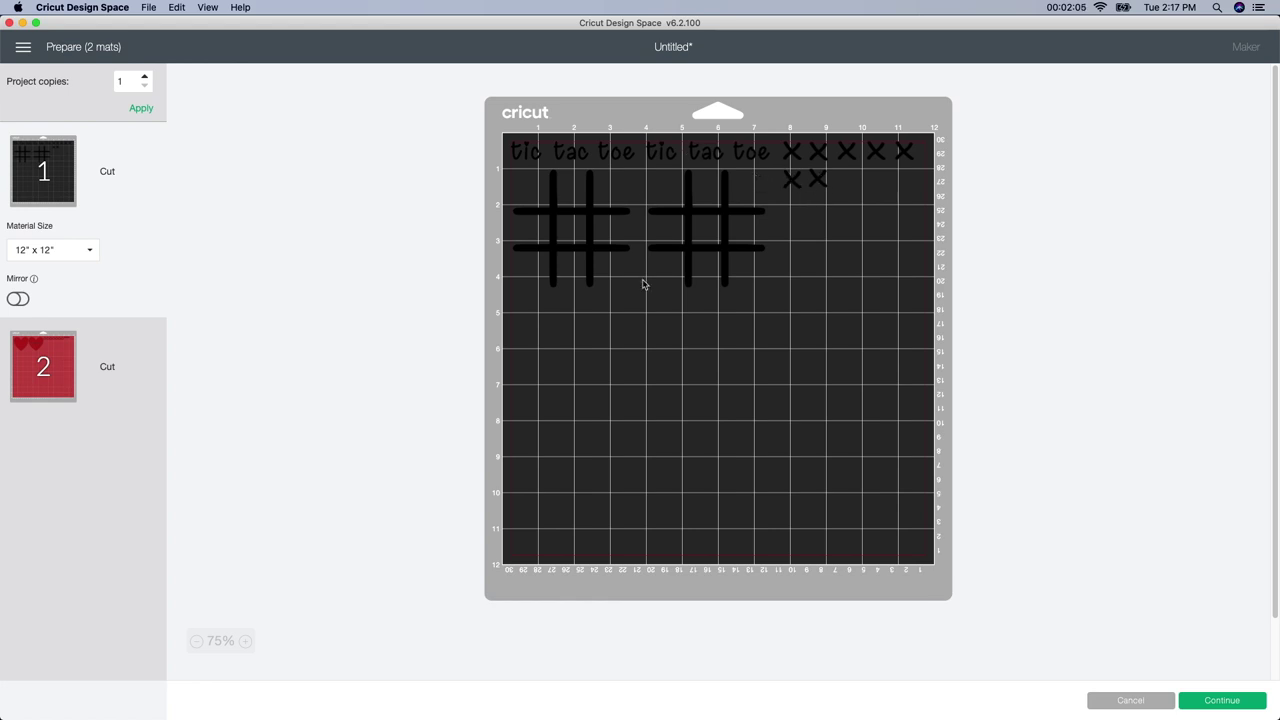
{"action": "left_click", "coordinate": [17, 300]}
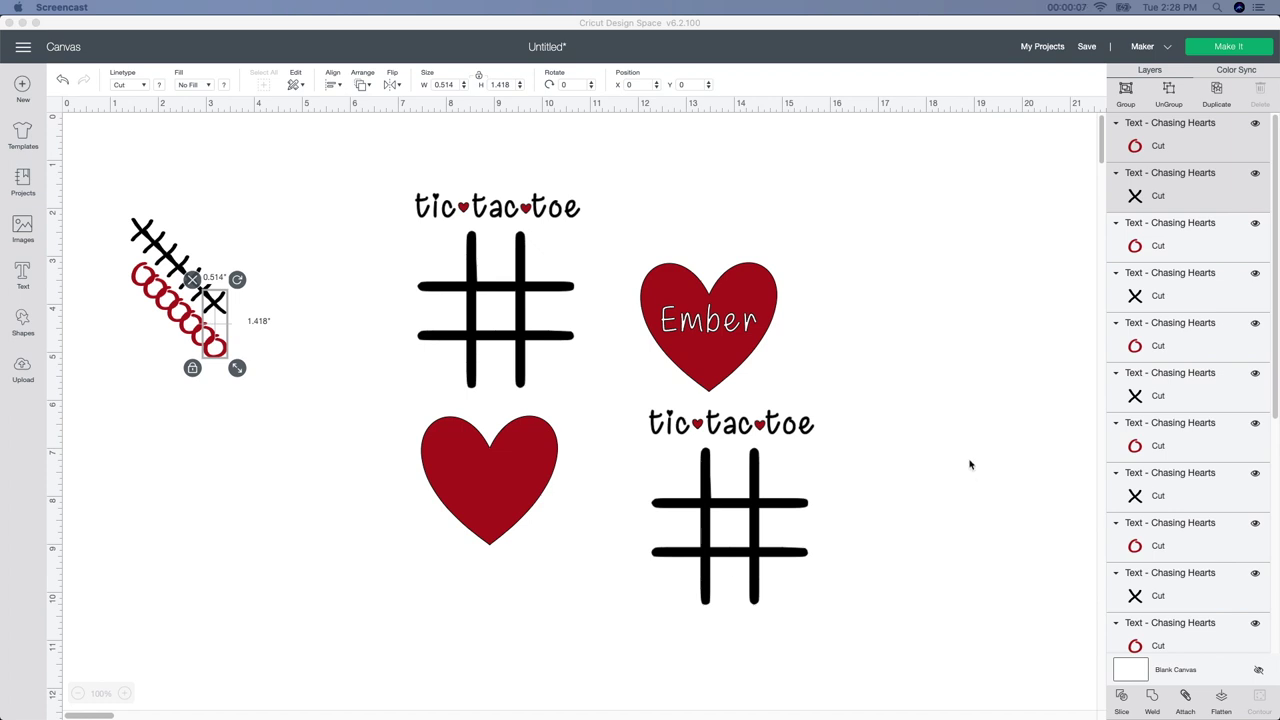
Select all the x and o pieces on the canvas and change their material color to white
{"action": "left_click", "coordinate": [318, 566]}
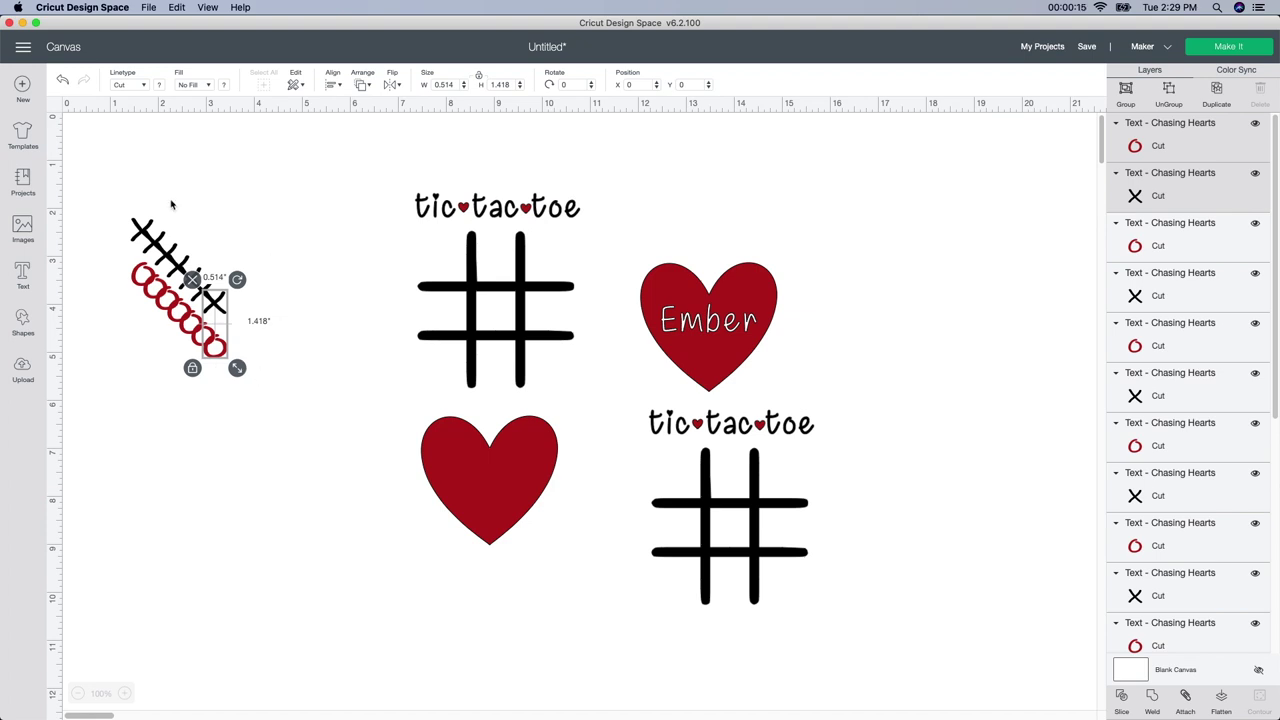
{"action": "left_click", "coordinate": [189, 410]}
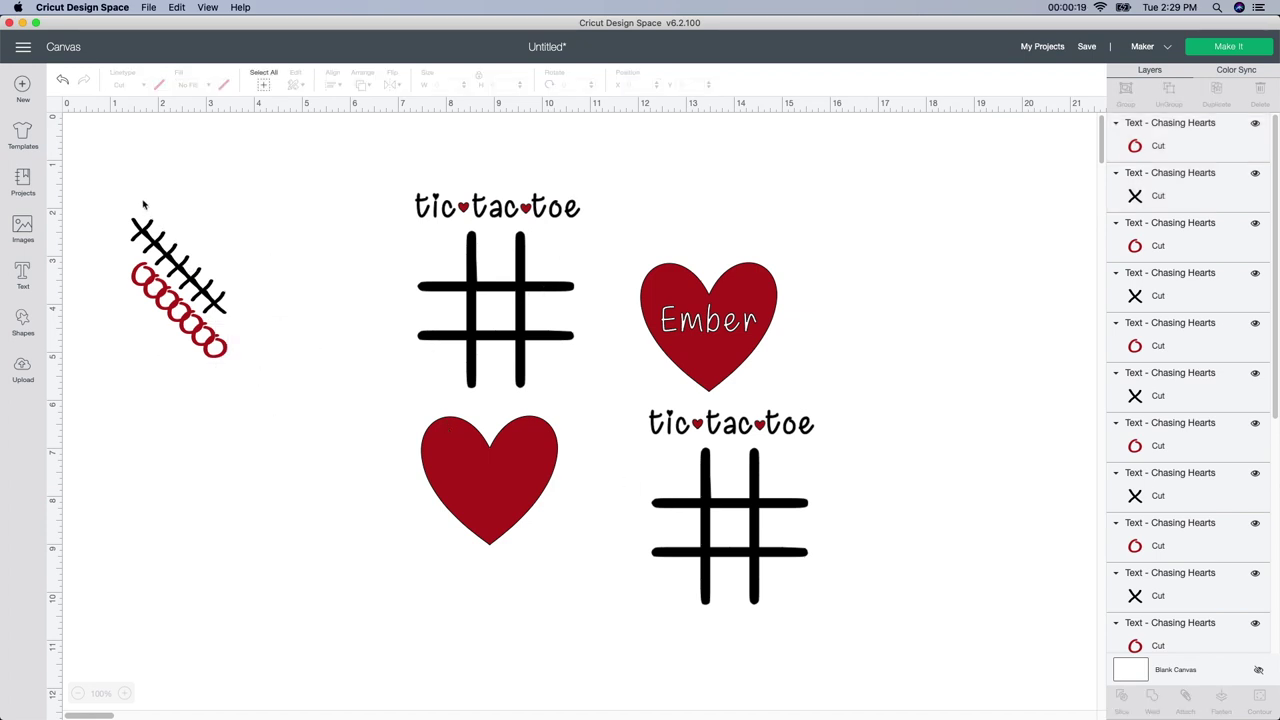
{"action": "left_click_drag", "start_coordinate": [116, 186], "coordinate": [254, 403]}
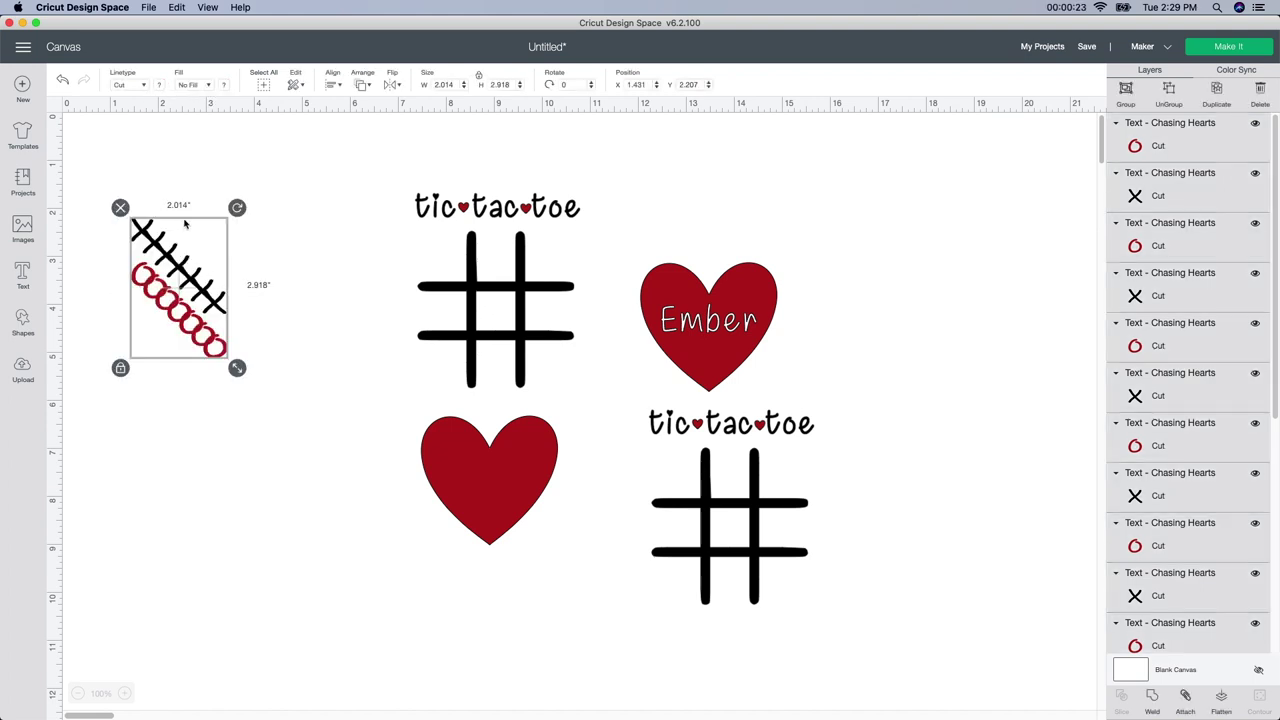
{"action": "left_click", "coordinate": [159, 87]}
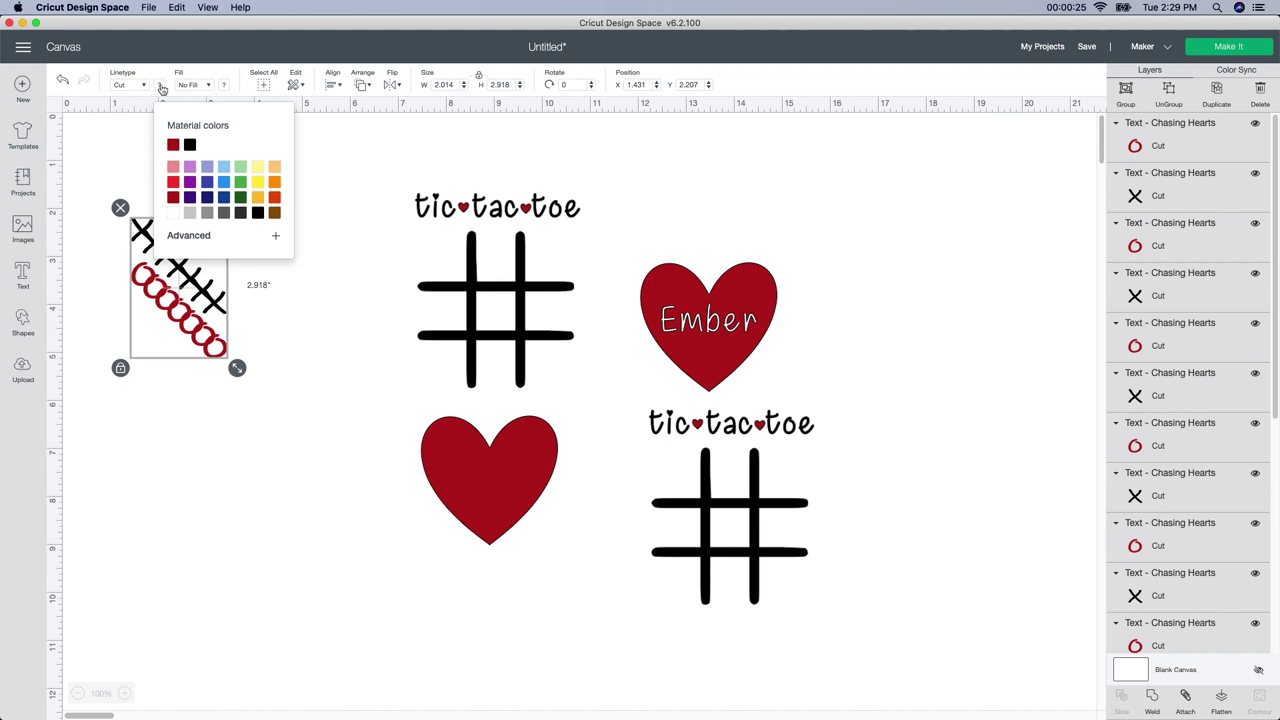
{"action": "left_click", "coordinate": [176, 214]}
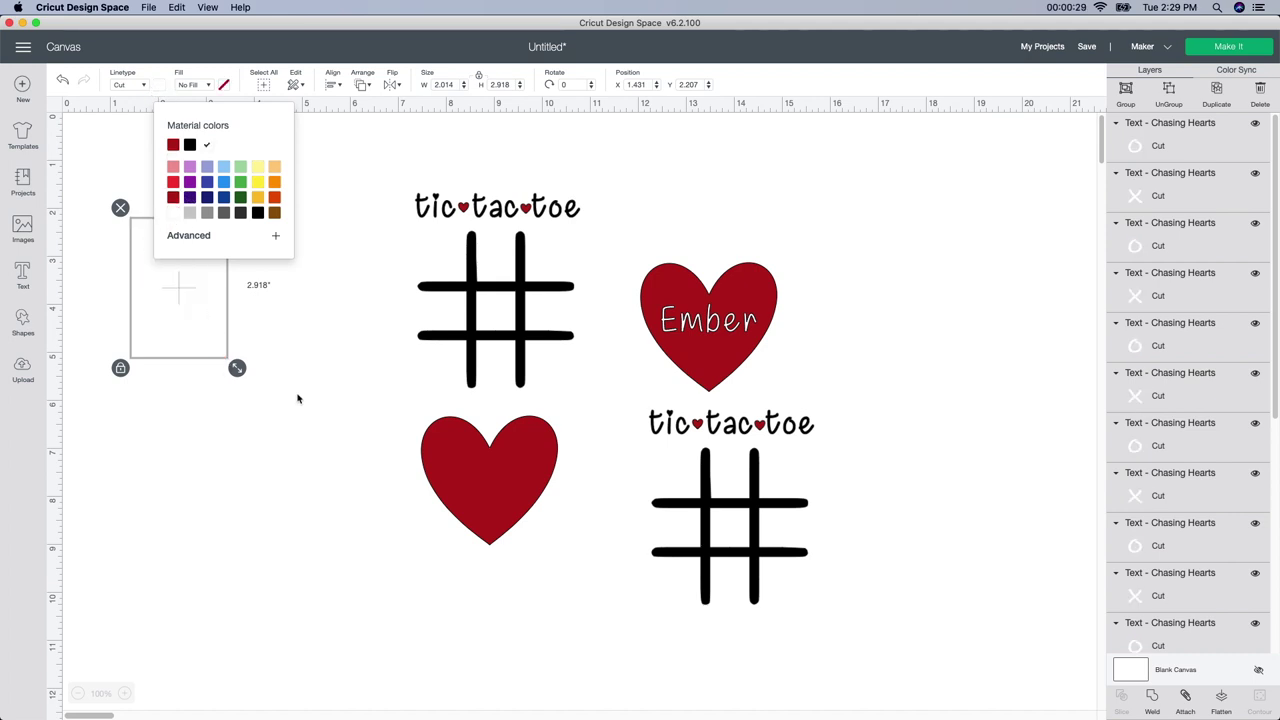
{"action": "left_click", "coordinate": [327, 356]}
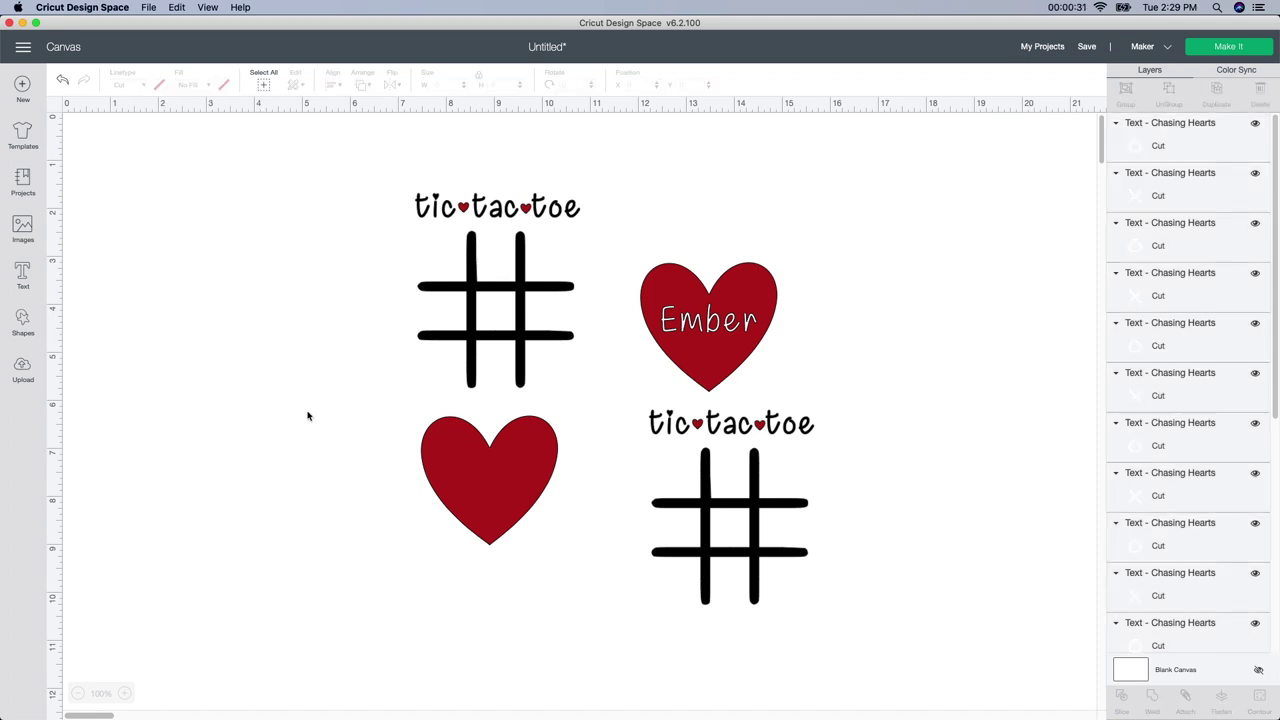